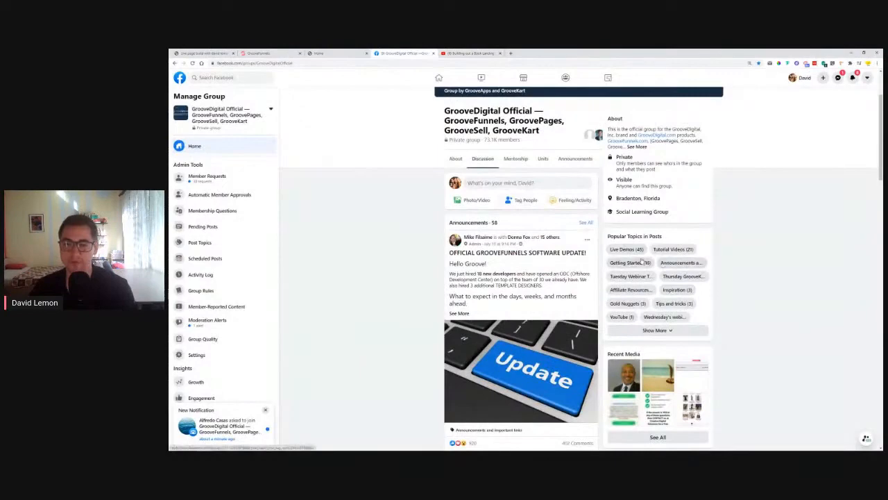
Filter the GrooveDigital group to Live Demos, scroll to the book landing page post, and open its YouTube replay
{"action": "left_click", "coordinate": [624, 249]}
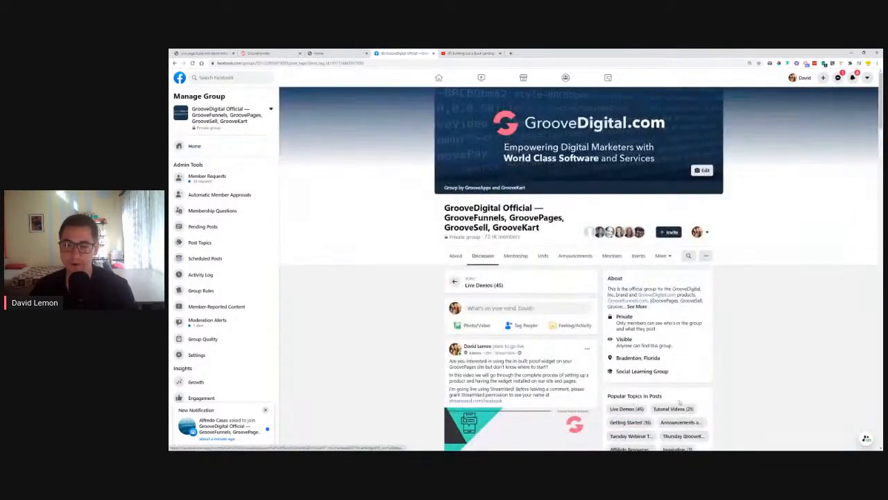
{"action": "scroll", "coordinate": [484, 208], "scroll_direction": "down", "scroll_amount": 5}
{"action": "scroll", "coordinate": [485, 208], "scroll_direction": "down", "scroll_amount": 6}
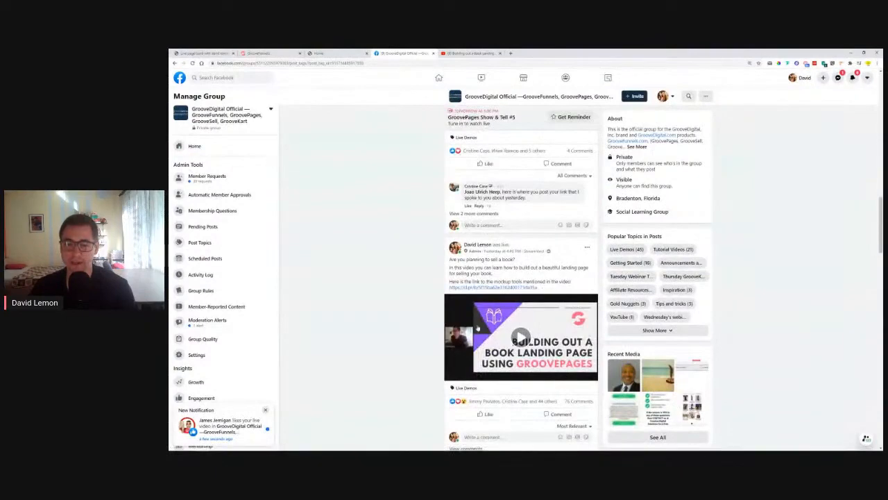
{"action": "left_click", "coordinate": [486, 52]}
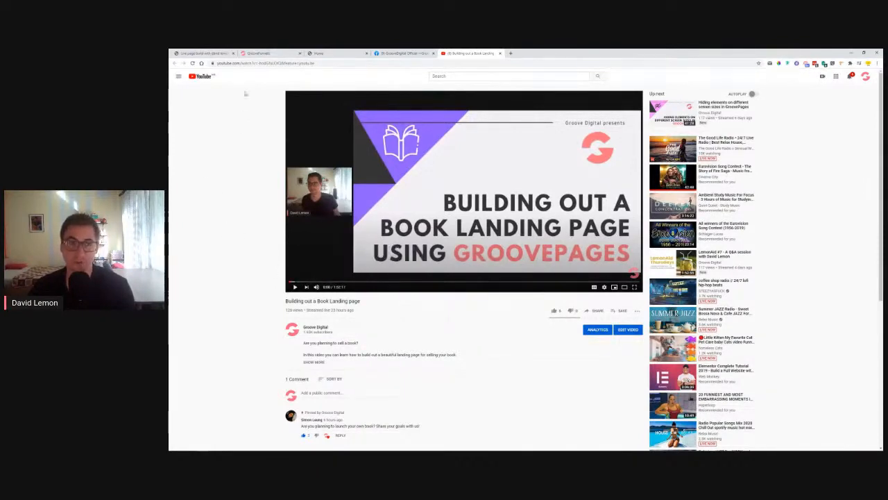
Move from the YouTube video past the proof widget title slide to the Lemon Book landing page
{"action": "left_click", "coordinate": [194, 53]}
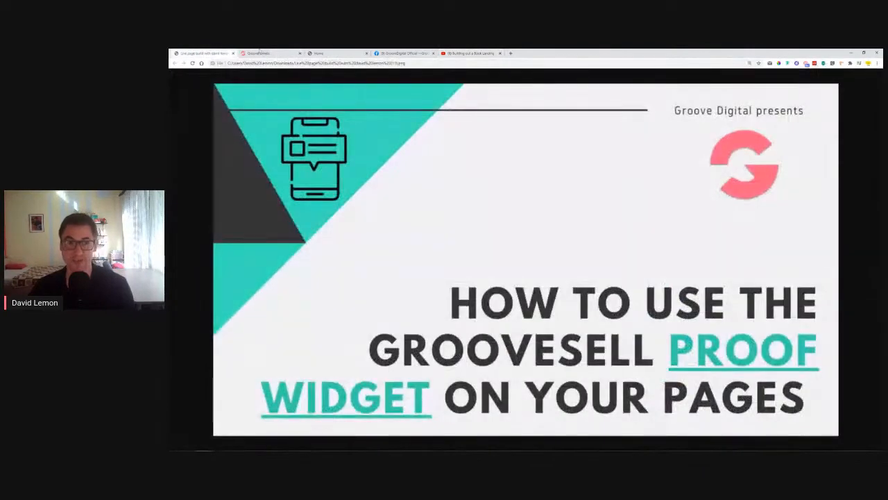
{"action": "left_click", "coordinate": [347, 53]}
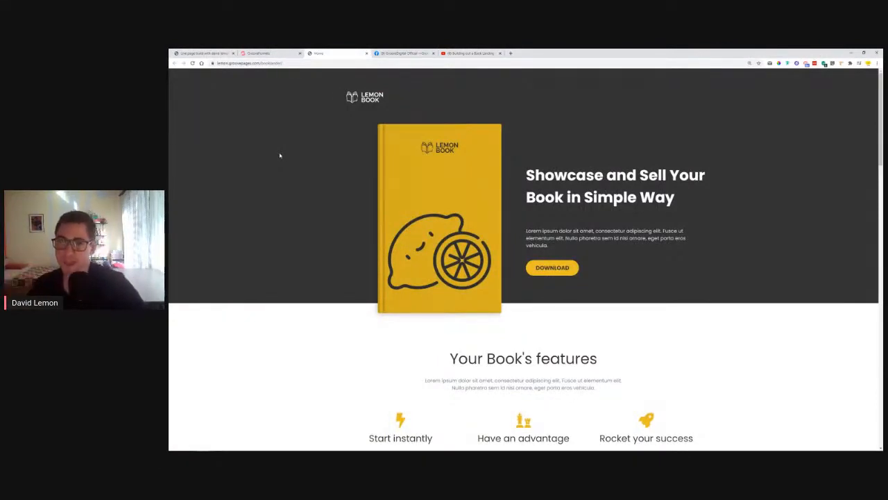
Reload the live Lemon Book page, scroll down to pricing and back up, then return to the YouTube replay
{"action": "left_click", "coordinate": [193, 63]}
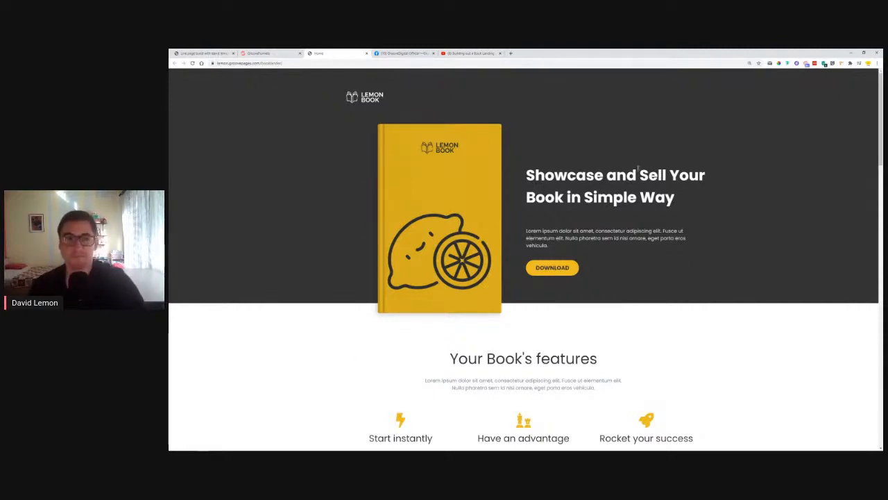
{"action": "scroll", "coordinate": [687, 168], "scroll_direction": "down", "scroll_amount": 2}
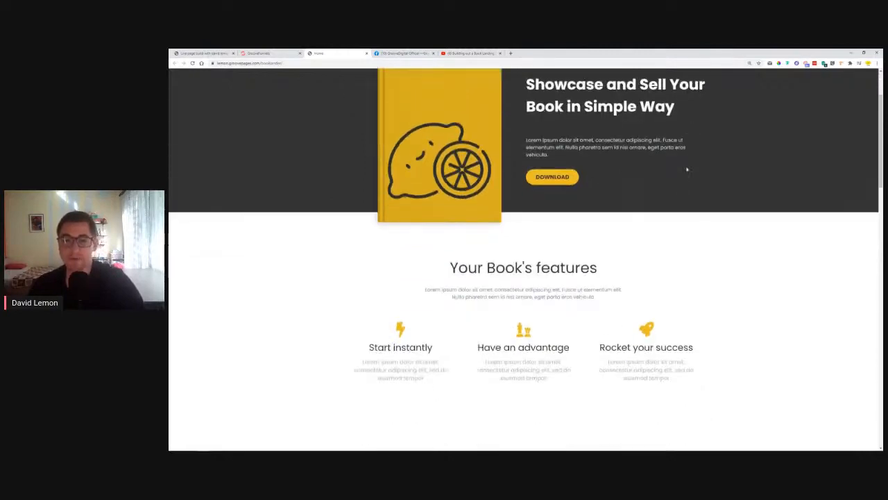
{"action": "scroll", "coordinate": [687, 169], "scroll_direction": "down", "scroll_amount": 15}
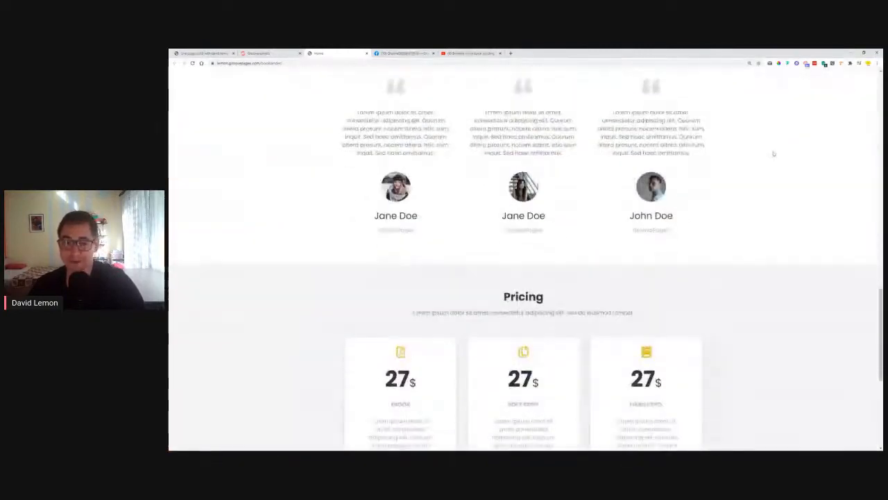
{"action": "scroll", "coordinate": [772, 155], "scroll_direction": "down", "scroll_amount": 5}
{"action": "scroll", "coordinate": [771, 157], "scroll_direction": "up", "scroll_amount": 12}
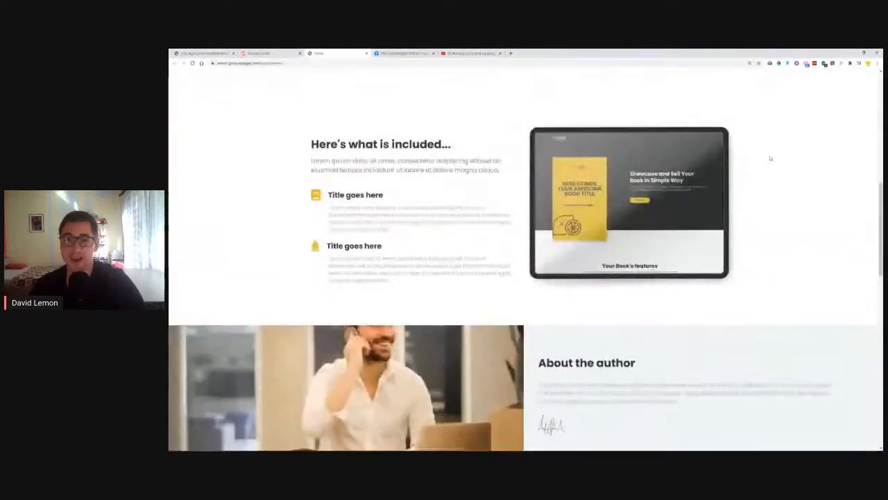
{"action": "scroll", "coordinate": [499, 278], "scroll_direction": "up", "scroll_amount": 1}
{"action": "scroll", "coordinate": [540, 340], "scroll_direction": "up", "scroll_amount": 10}
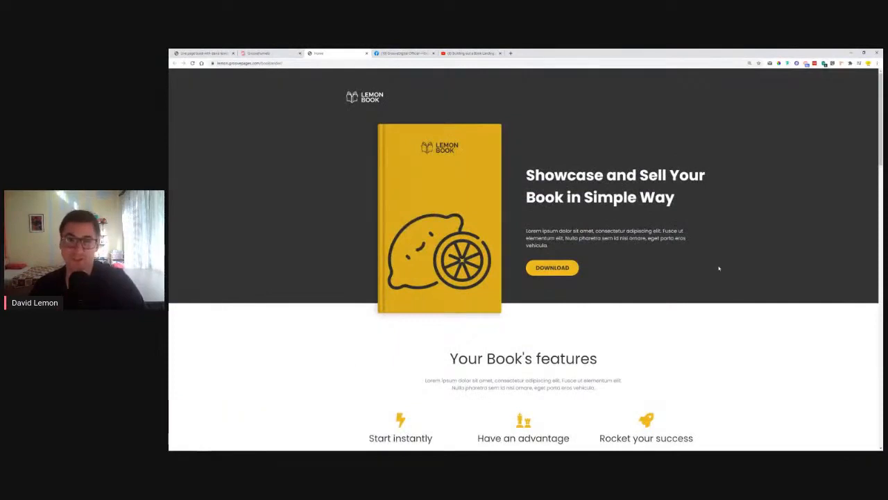
{"action": "left_click", "coordinate": [472, 52]}
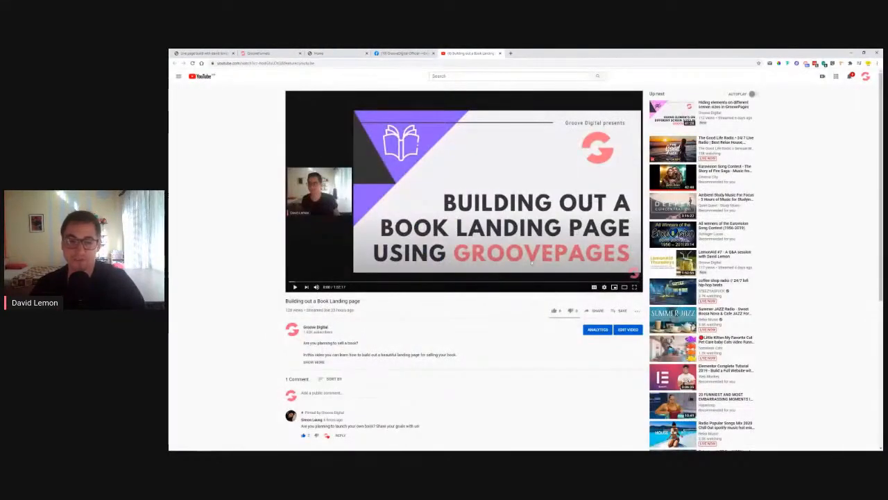
Close the Facebook group page and the YouTube video tabs, leaving the Lemon Book page visible
{"action": "left_click", "coordinate": [403, 52]}
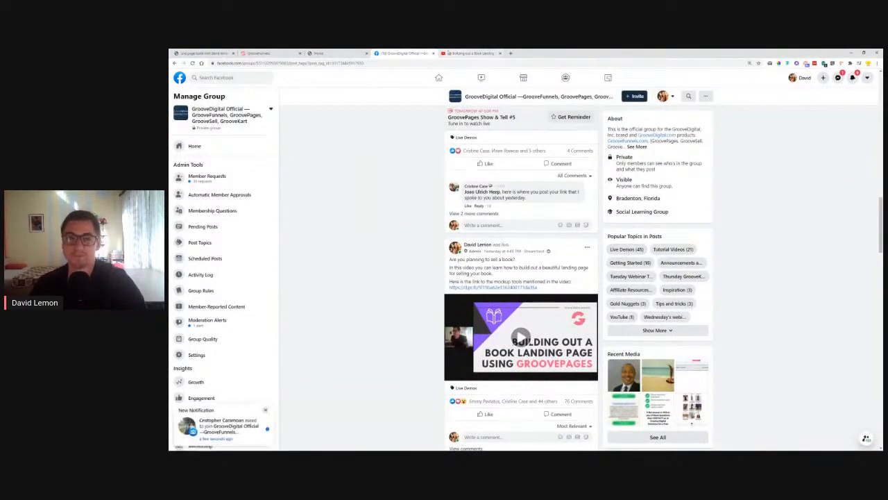
{"action": "left_click", "coordinate": [433, 53]}
{"action": "left_click", "coordinate": [433, 53]}
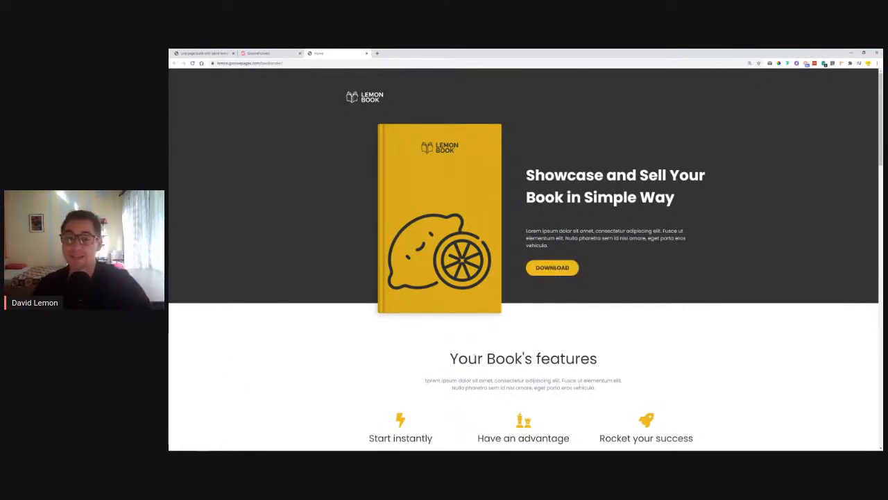
Open the Lemon Book checkout and fill in the buyer's first name, last name and email
{"action": "left_click", "coordinate": [551, 271]}
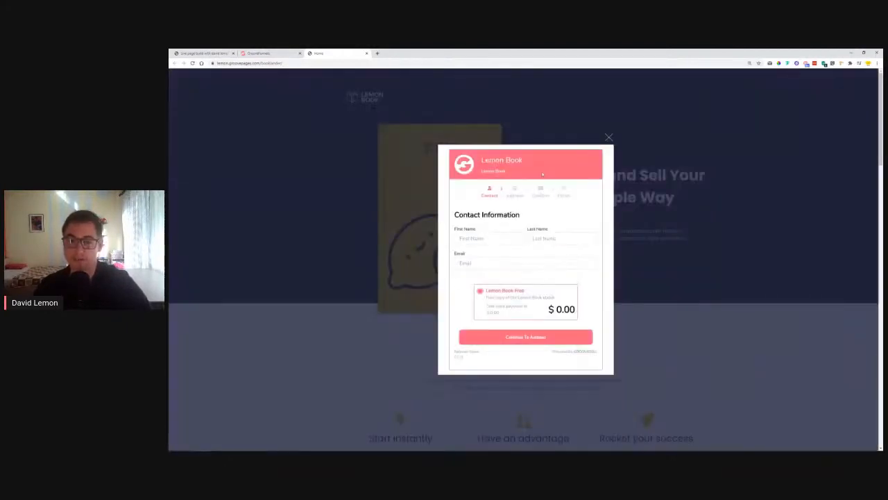
{"action": "left_click", "coordinate": [482, 238]}
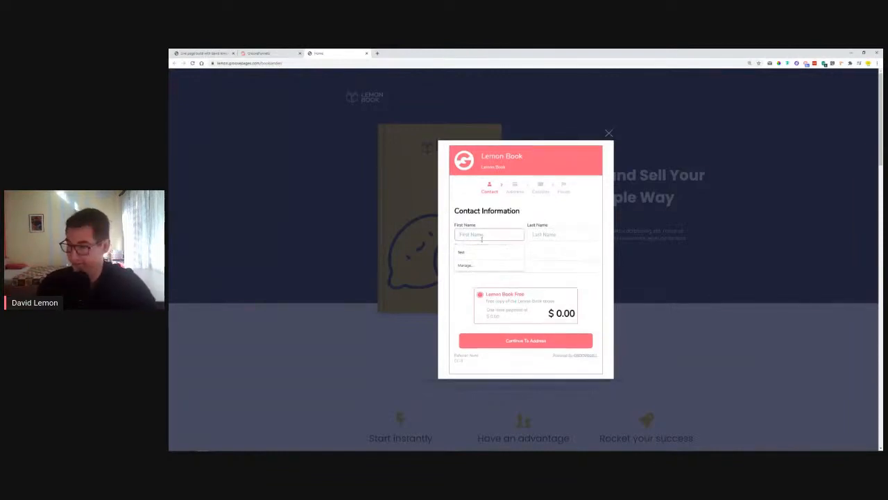
{"action": "key", "text": "Tab"}
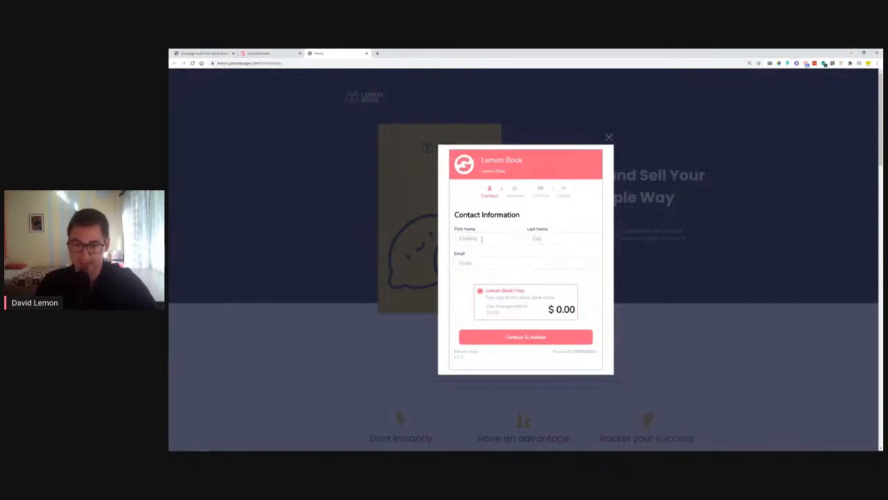
{"action": "left_click", "coordinate": [531, 264]}
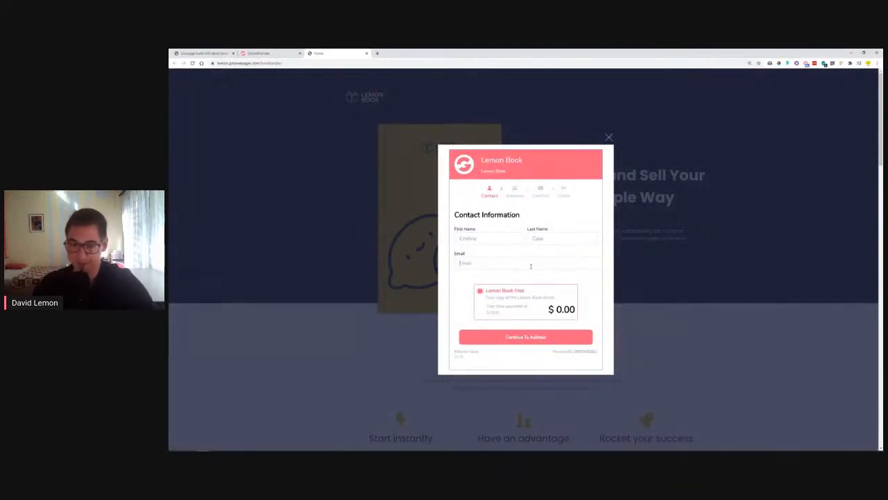
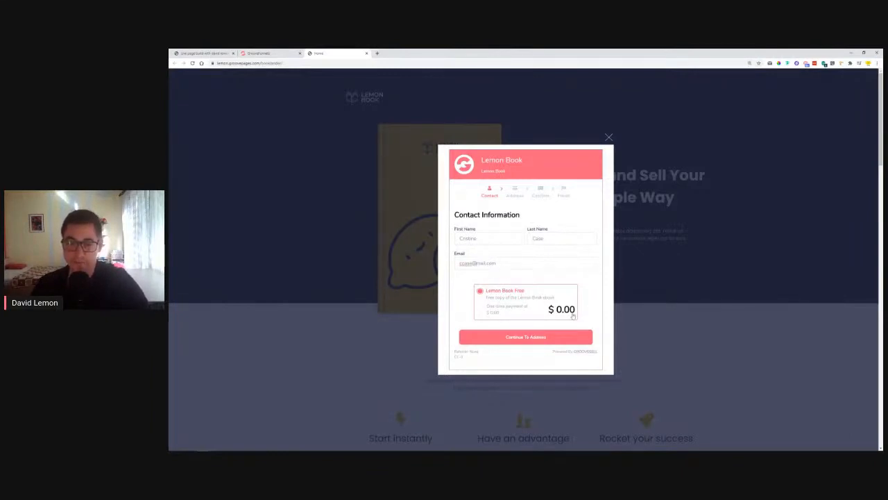
On the address step, set the country to Angola and the state to Cuando Cubango
{"action": "left_click", "coordinate": [526, 336]}
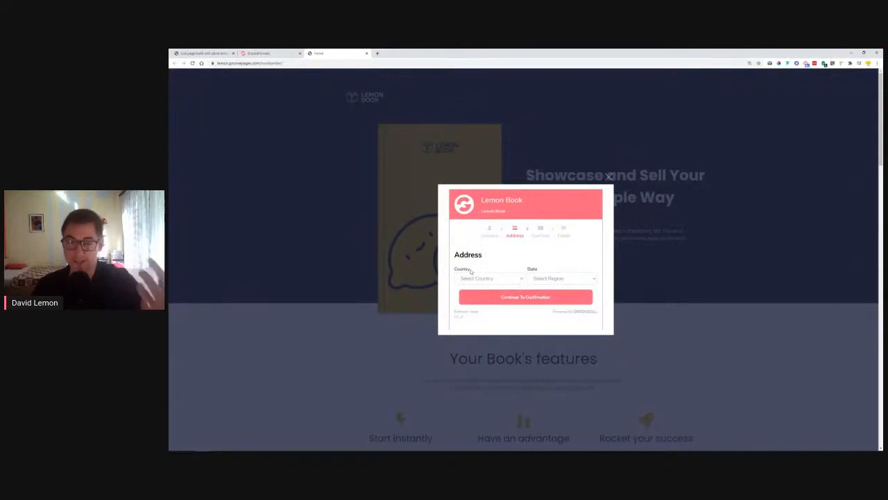
{"action": "left_click", "coordinate": [499, 280]}
{"action": "left_click", "coordinate": [505, 340]}
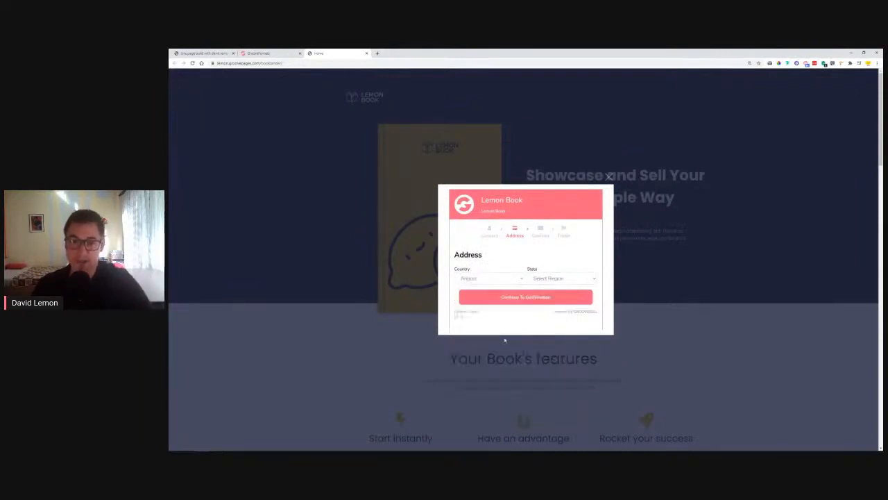
{"action": "left_click", "coordinate": [568, 278]}
{"action": "left_click", "coordinate": [559, 322]}
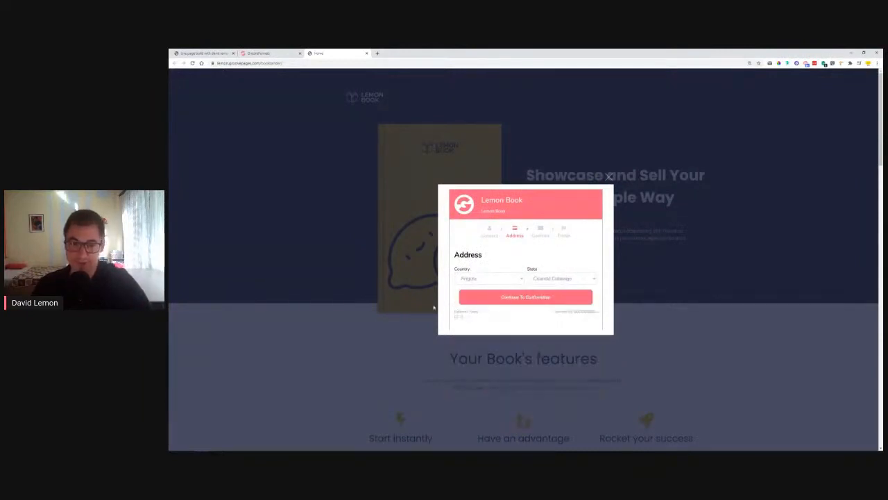
Continue to confirmation and claim the free Lemon Book offer with Get Free Access
{"action": "left_click", "coordinate": [524, 299]}
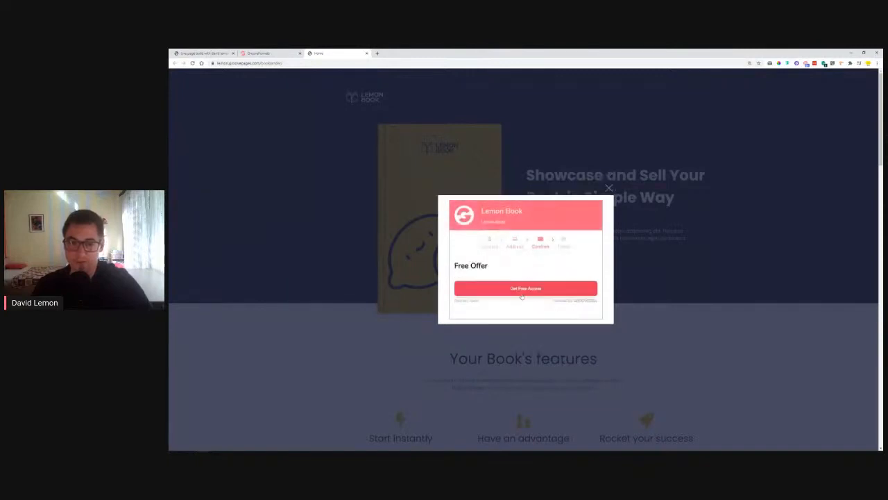
{"action": "triple_click", "coordinate": [547, 274]}
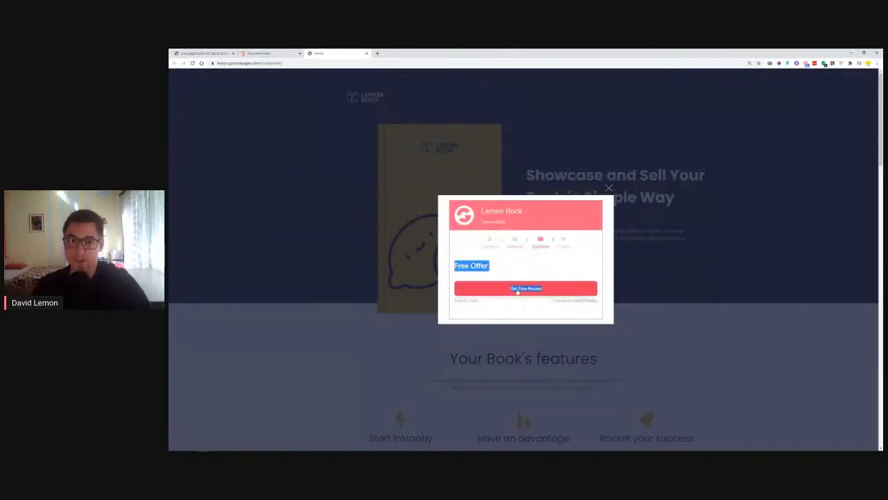
{"action": "left_click", "coordinate": [530, 267]}
{"action": "left_click", "coordinate": [529, 292]}
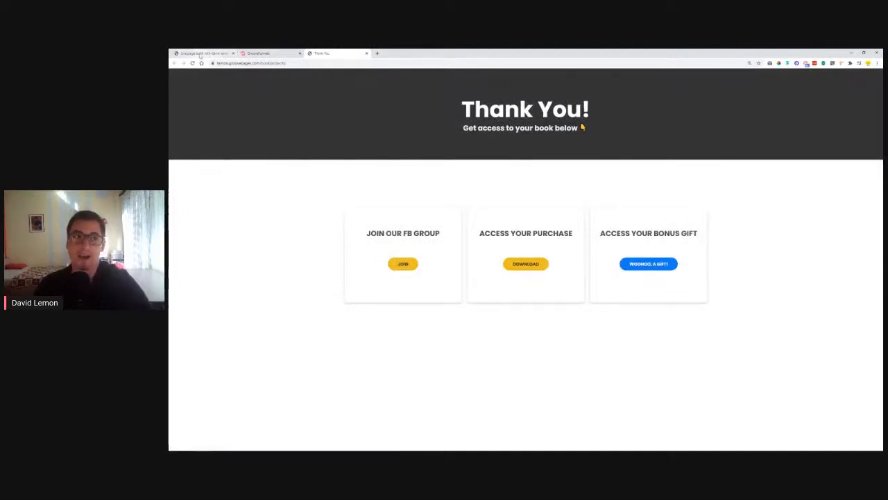
Close the Thank You page, check the published page's proof notification showing the buyer's country, then return to the editor
{"action": "left_click", "coordinate": [367, 54]}
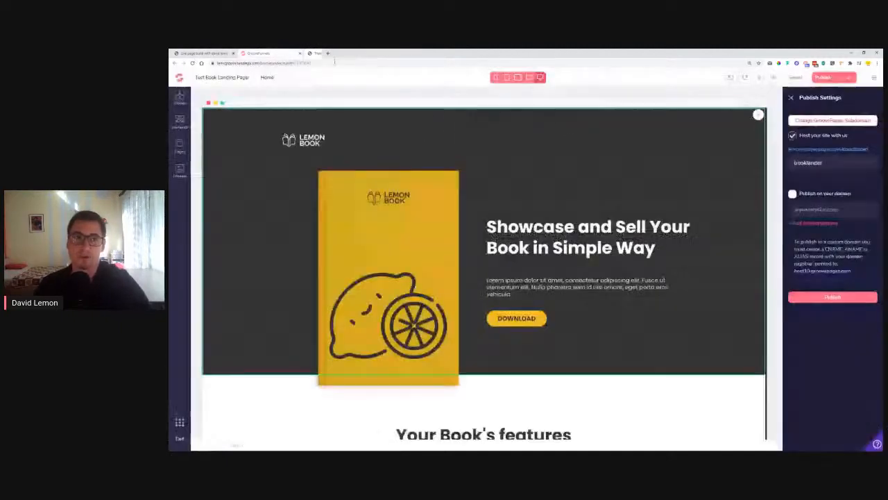
{"action": "left_click", "coordinate": [846, 154]}
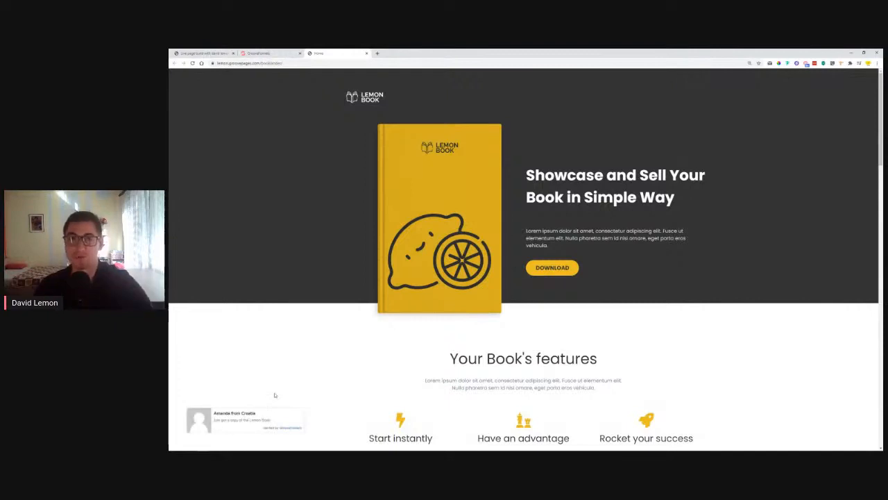
{"action": "left_click_drag", "start_coordinate": [241, 413], "coordinate": [256, 414]}
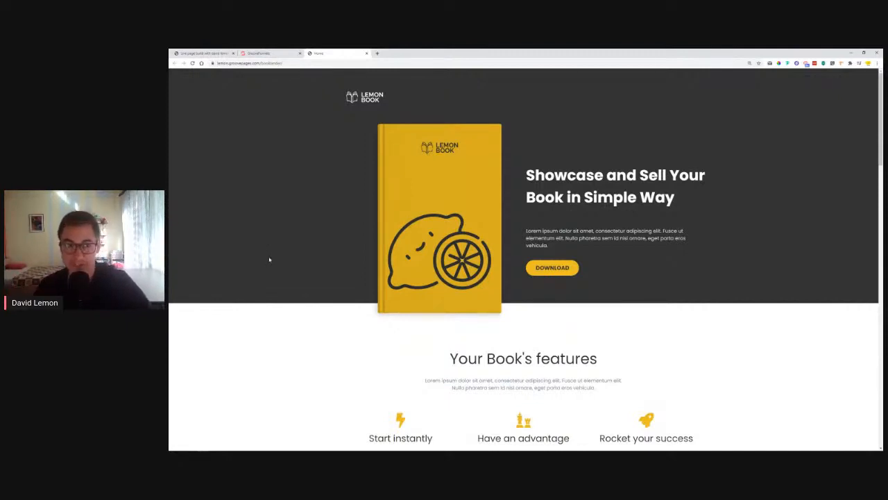
{"action": "left_click", "coordinate": [278, 54]}
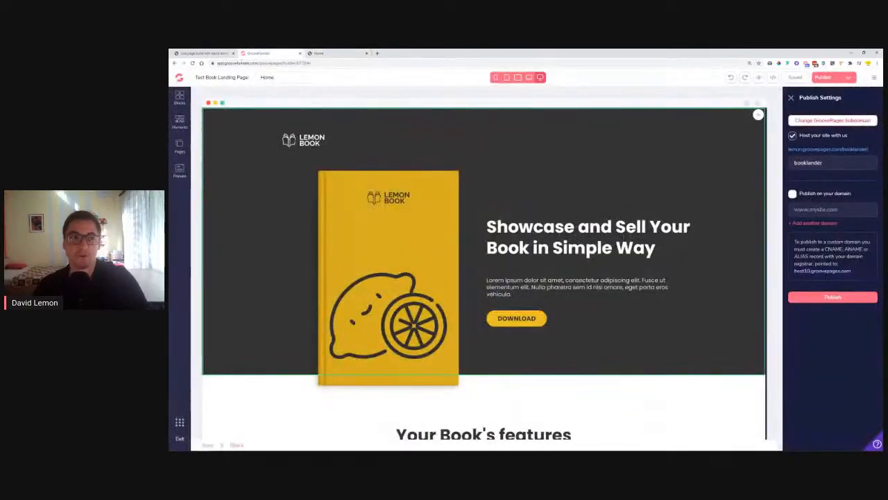
Launch GrooveSell from the GrooveFunnels apps list and switch to its Vendor Dashboard tab
{"action": "left_click", "coordinate": [179, 422]}
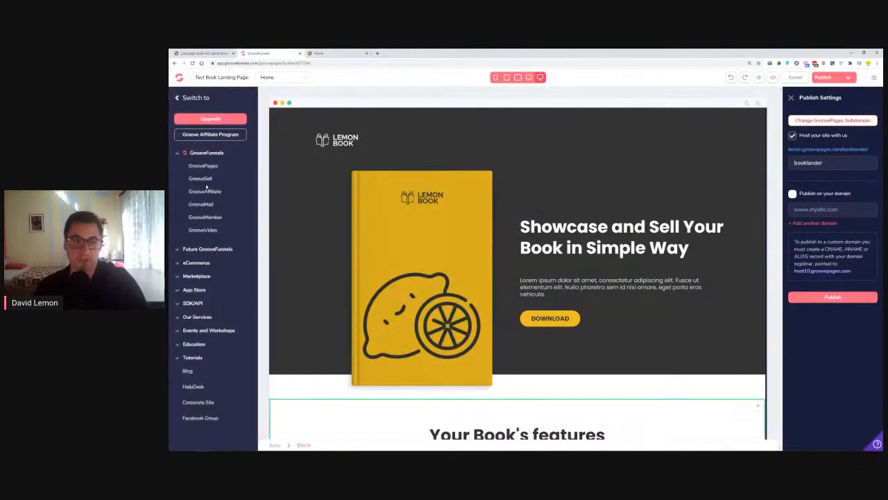
{"action": "left_click", "coordinate": [203, 179]}
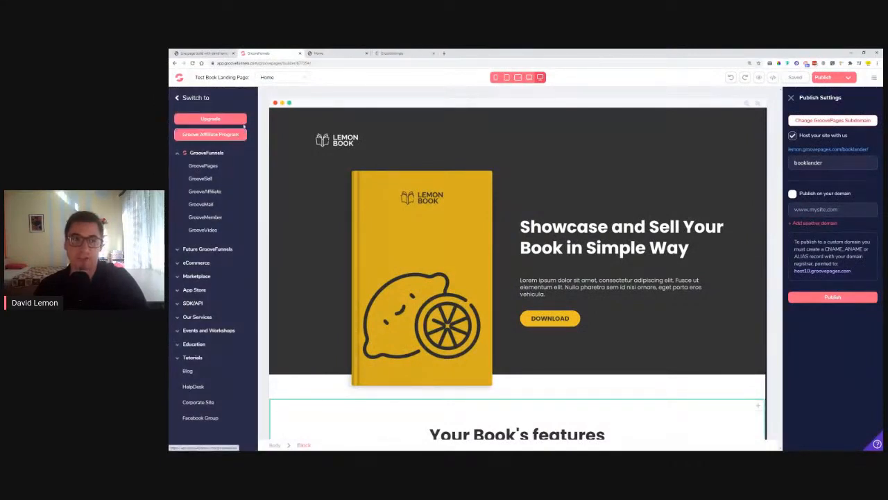
{"action": "left_click", "coordinate": [321, 54]}
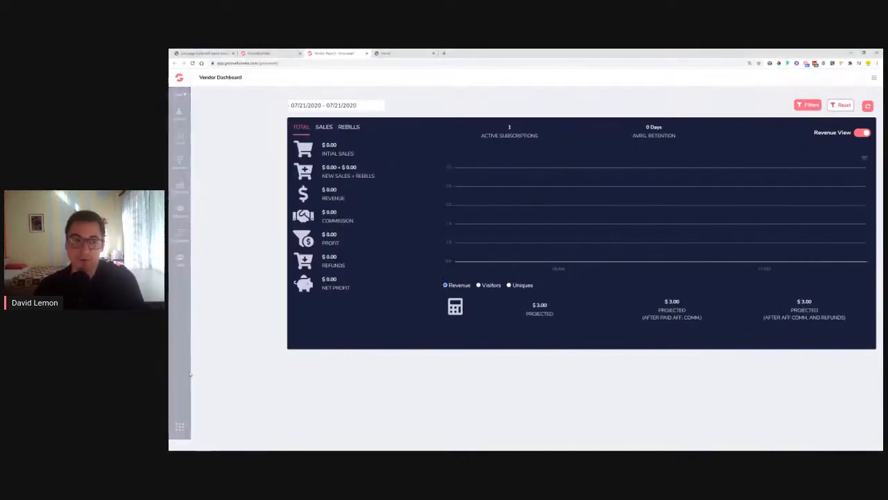
Go to the GrooveFunnels home, open GrooveSell again, then switch back to the Test Book Landing Page builder
{"action": "left_click", "coordinate": [181, 79]}
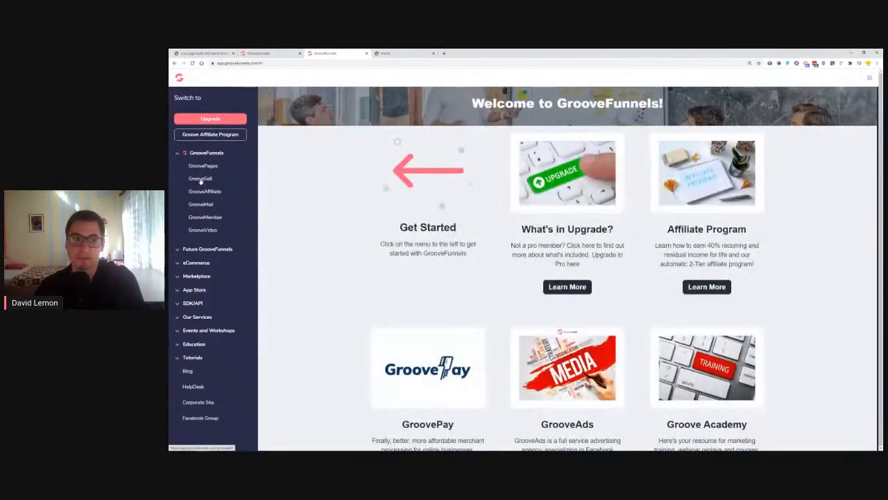
{"action": "left_click", "coordinate": [200, 180]}
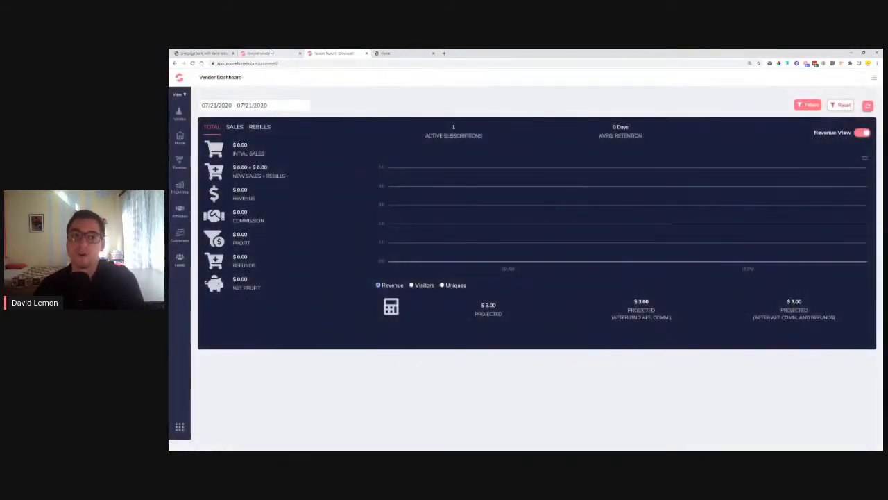
{"action": "left_click", "coordinate": [272, 52]}
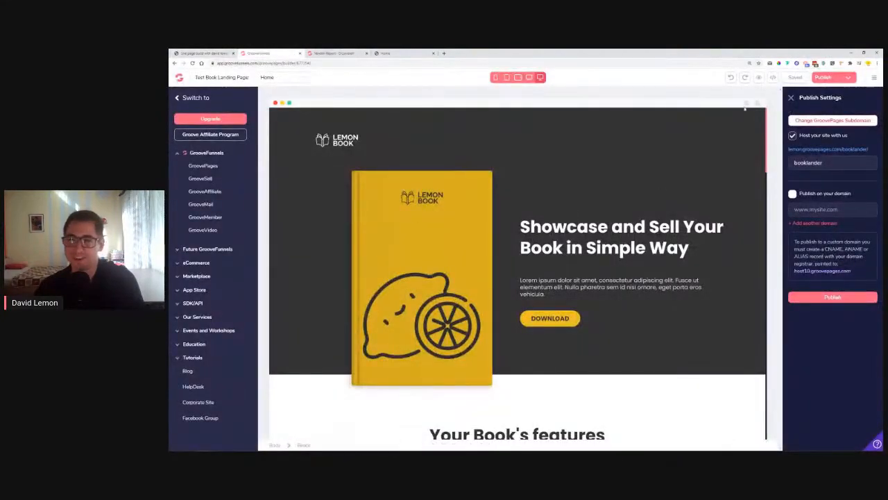
Close the Publish Settings panel, select the Download button on the canvas, then return to the Vendor Dashboard
{"action": "left_click", "coordinate": [792, 100]}
{"action": "scroll", "coordinate": [486, 277], "scroll_direction": "down", "scroll_amount": 3}
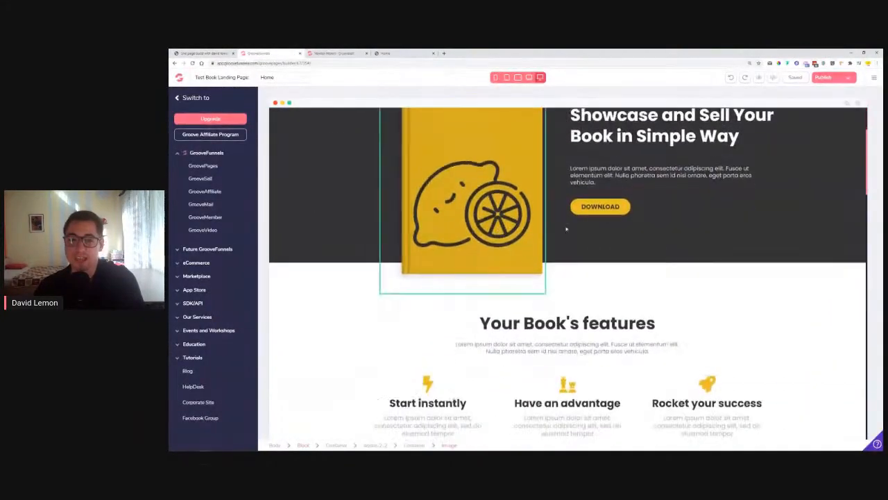
{"action": "scroll", "coordinate": [621, 301], "scroll_direction": "up", "scroll_amount": 3}
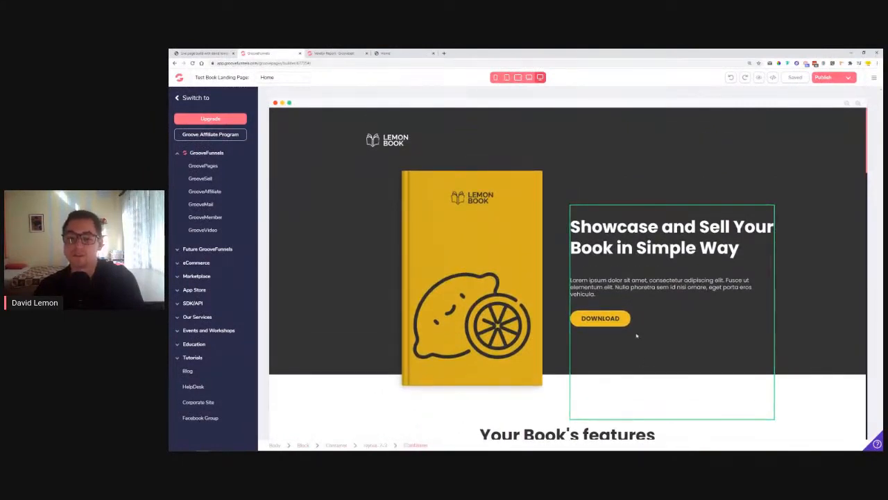
{"action": "left_click", "coordinate": [585, 325]}
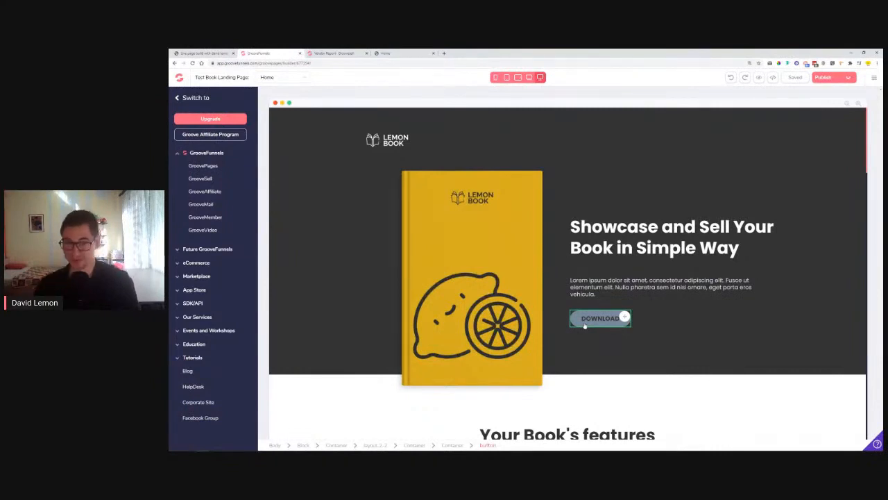
{"action": "left_click", "coordinate": [326, 53]}
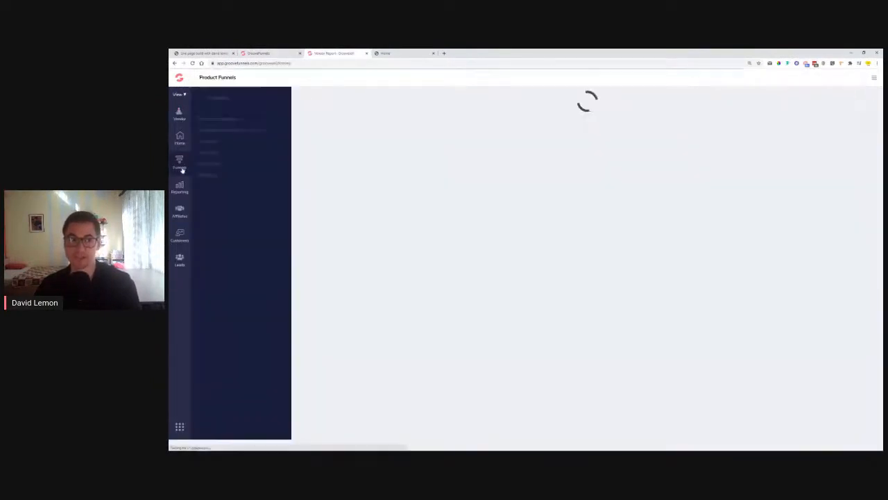
Go to Product Funnels and choose New Product Funnel
{"action": "left_click", "coordinate": [181, 168]}
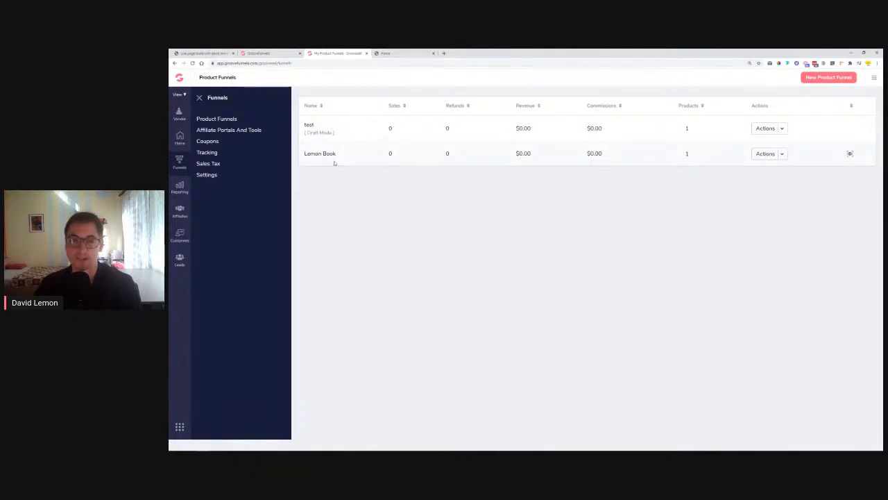
{"action": "left_click", "coordinate": [830, 77]}
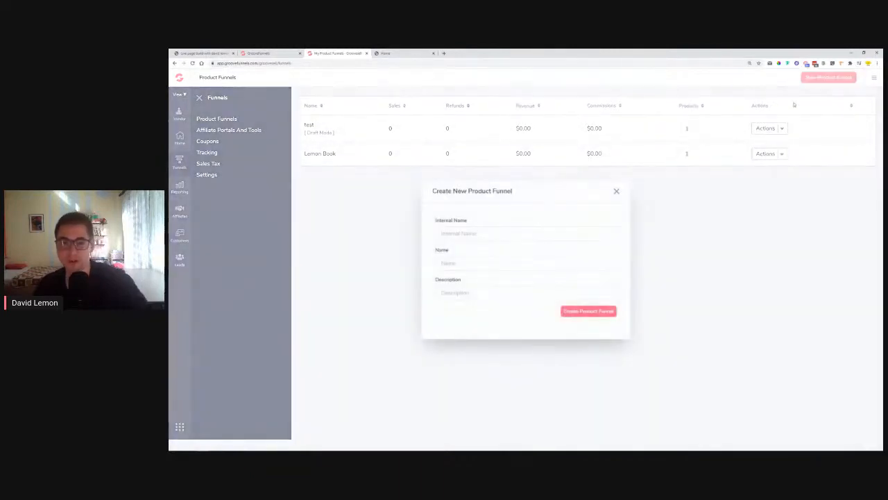
Create a product funnel with internal name and name 'LemonAid Book' and a 'Selling the LemonAid Book' description
{"action": "left_click", "coordinate": [507, 233]}
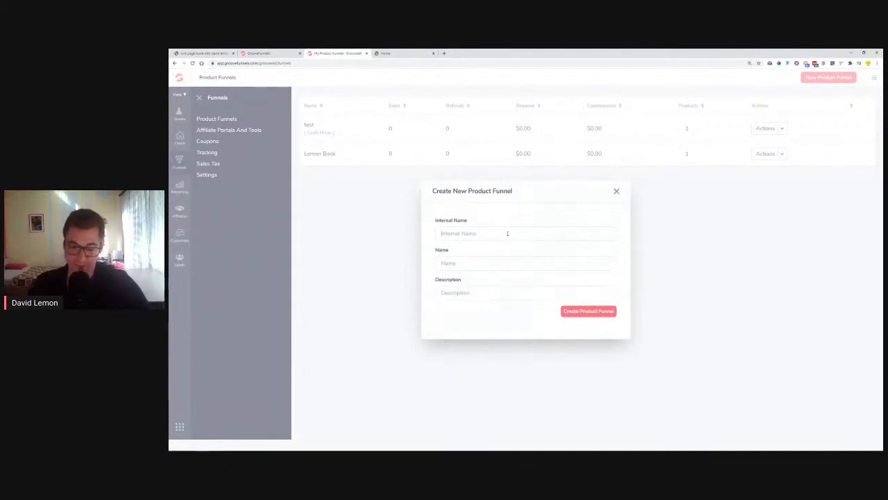
{"action": "type", "text": "Le"}
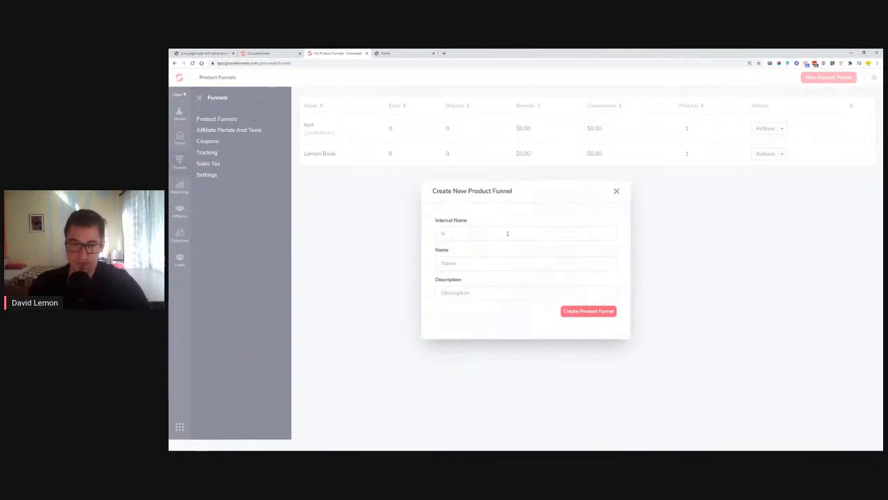
{"action": "type", "text": "mon"}
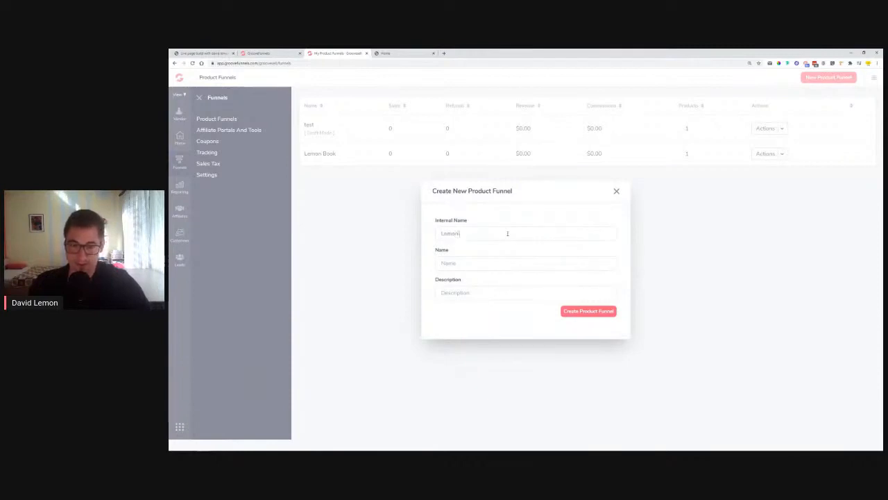
{"action": "type", "text": "Aid Book"}
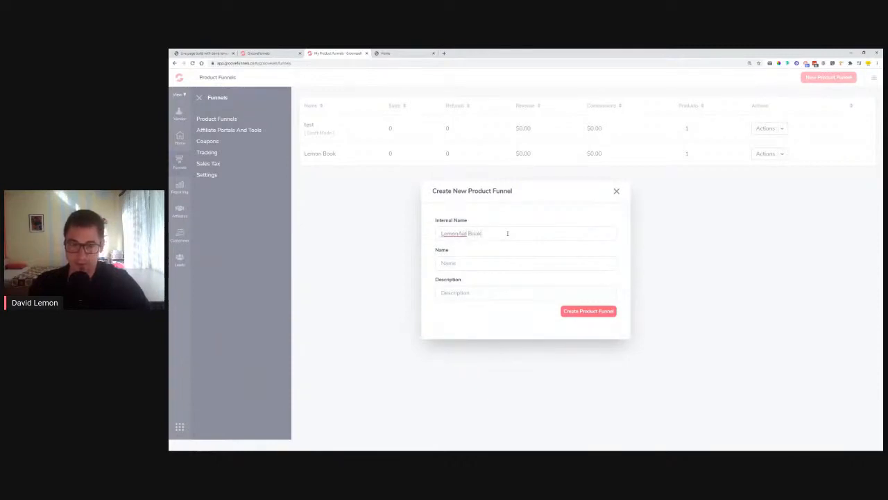
{"action": "left_click_drag", "start_coordinate": [507, 234], "coordinate": [397, 248]}
{"action": "key", "text": "ctrl+c"}
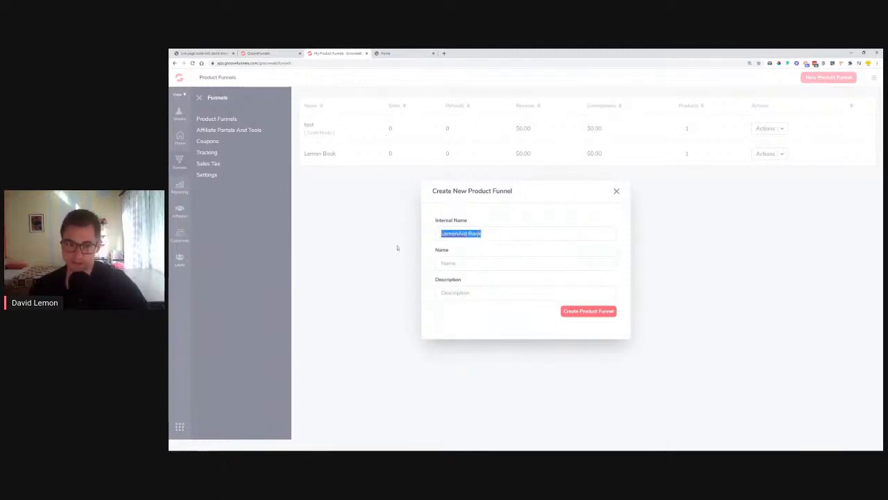
{"action": "left_click", "coordinate": [472, 265]}
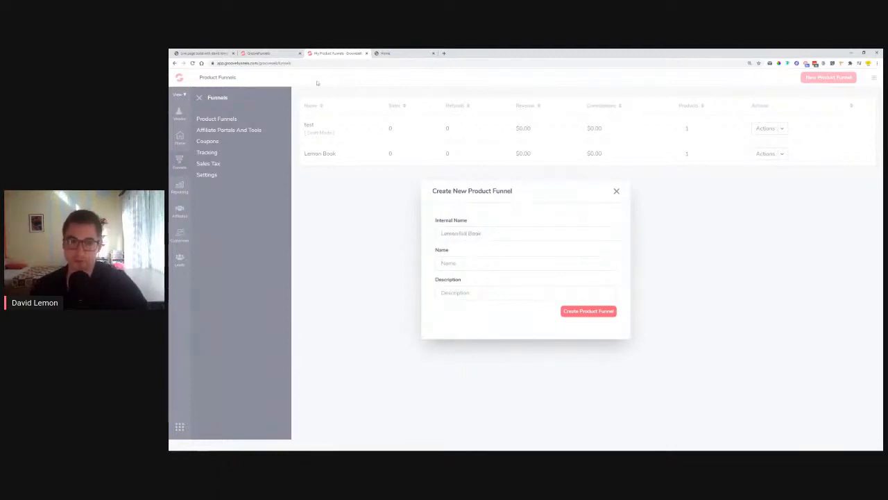
{"action": "key", "text": "ctrl+v"}
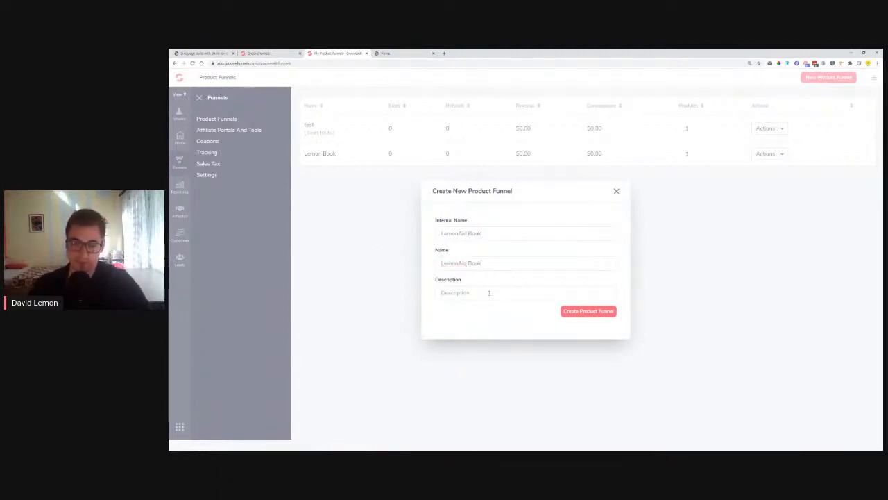
{"action": "left_click", "coordinate": [489, 293]}
{"action": "type", "text": "De"}
{"action": "type", "text": "lli"}
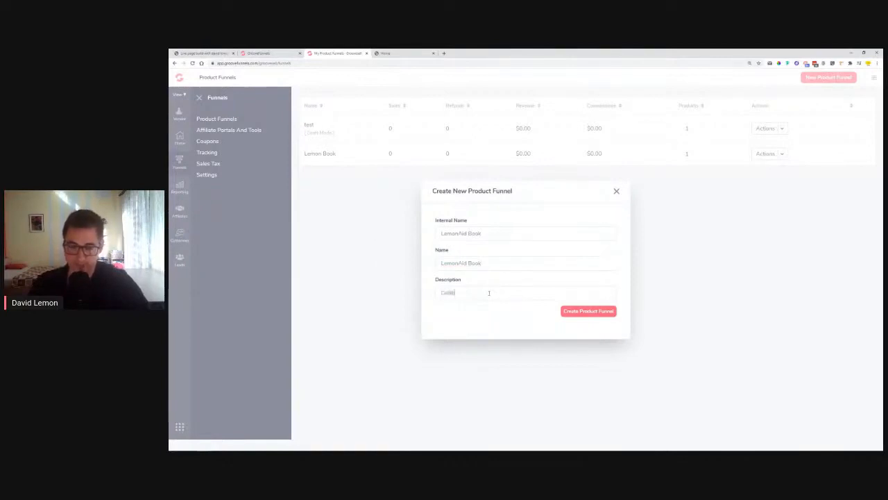
{"action": "type", "text": "ng the LemonAid Book"}
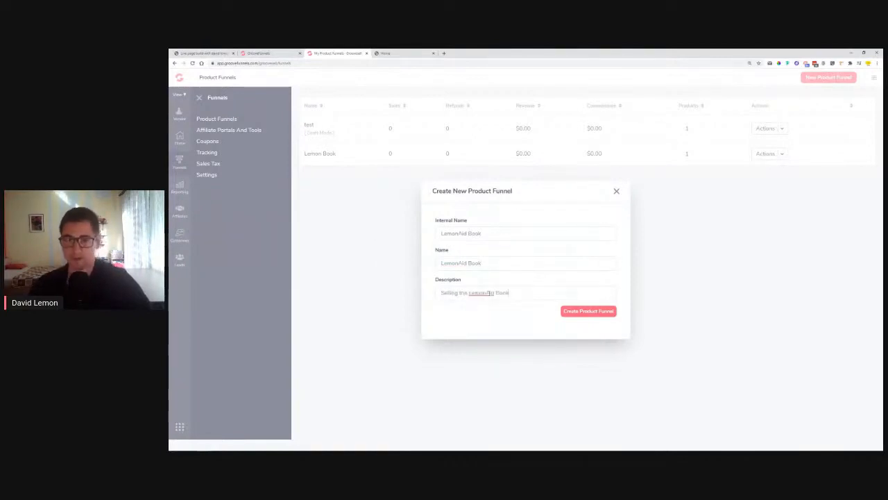
{"action": "left_click", "coordinate": [568, 312]}
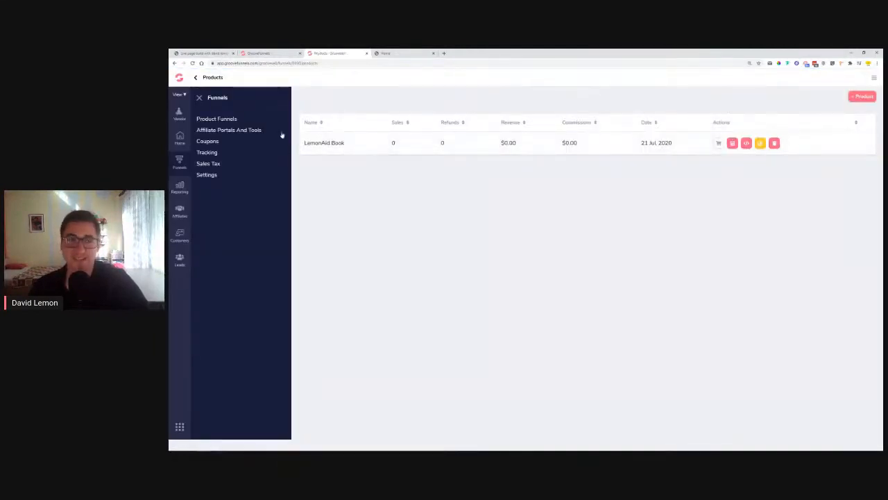
Close the funnels side panel and reopen the Product Funnels list showing the draft LemonAid Book
{"action": "left_click", "coordinate": [200, 97]}
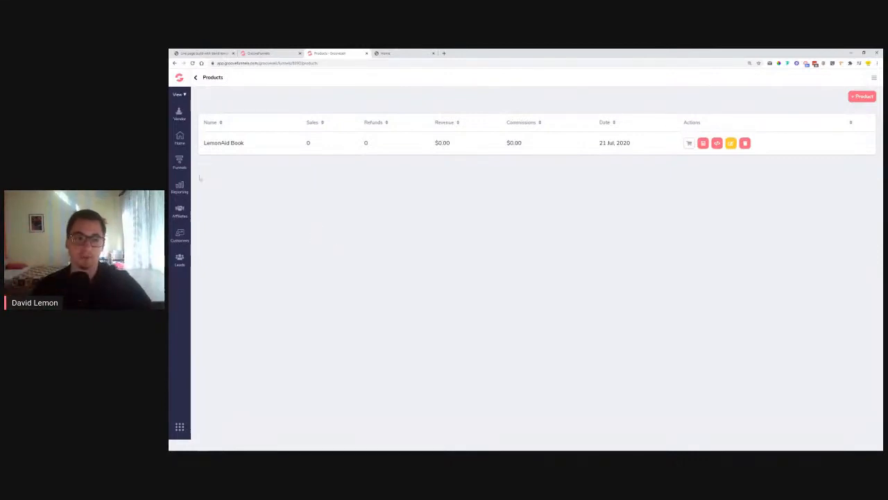
{"action": "left_click", "coordinate": [180, 162]}
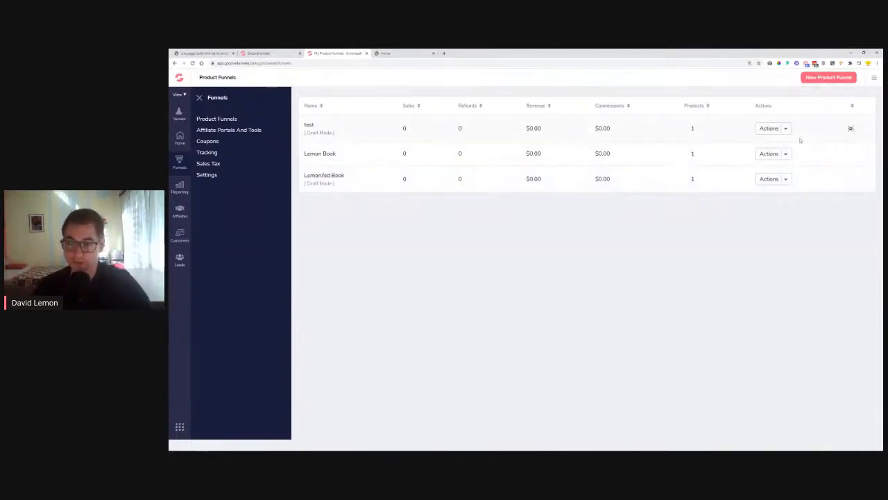
Open the LemonAid Book funnel's products and edit the LemonAid Book frontend product
{"action": "left_click", "coordinate": [785, 180]}
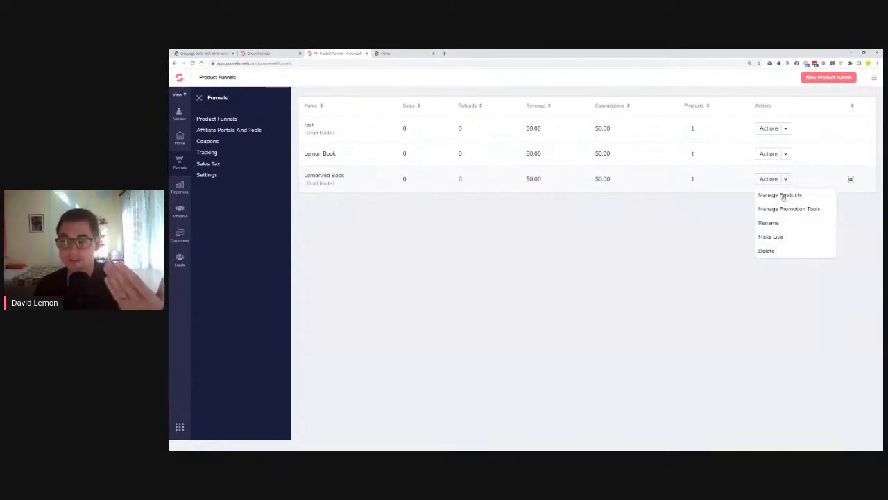
{"action": "left_click", "coordinate": [781, 195]}
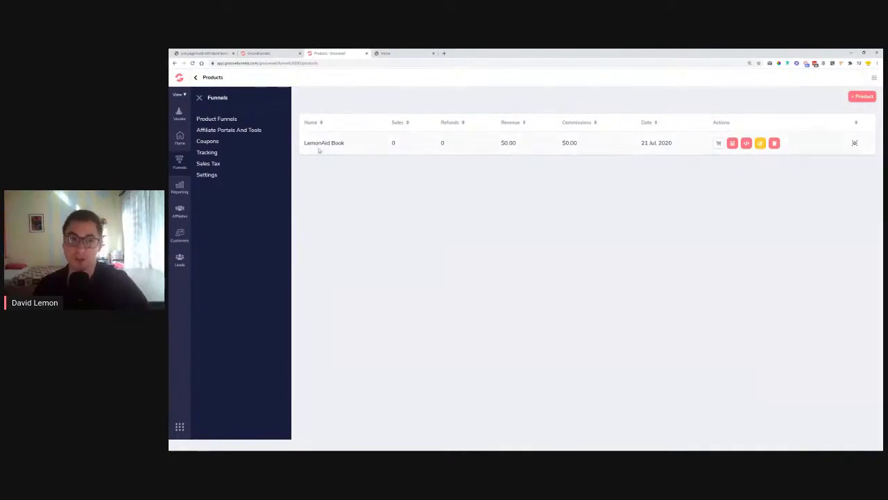
{"action": "left_click", "coordinate": [202, 100]}
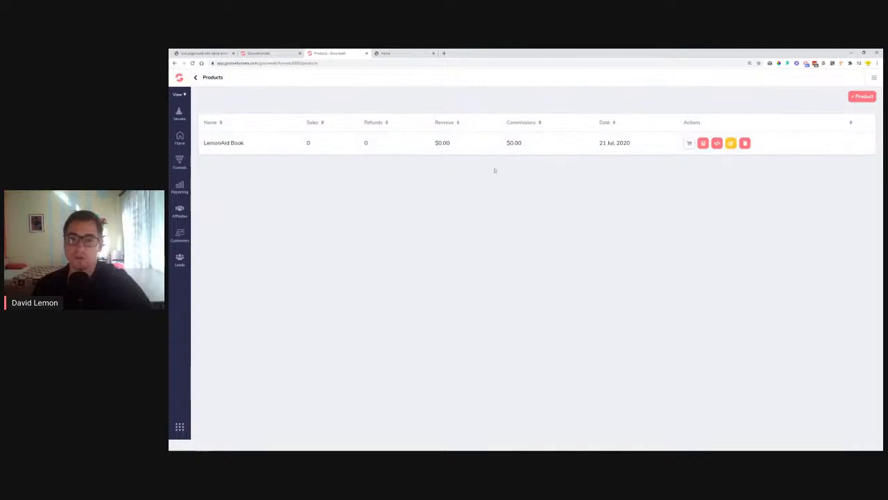
{"action": "left_click", "coordinate": [731, 143]}
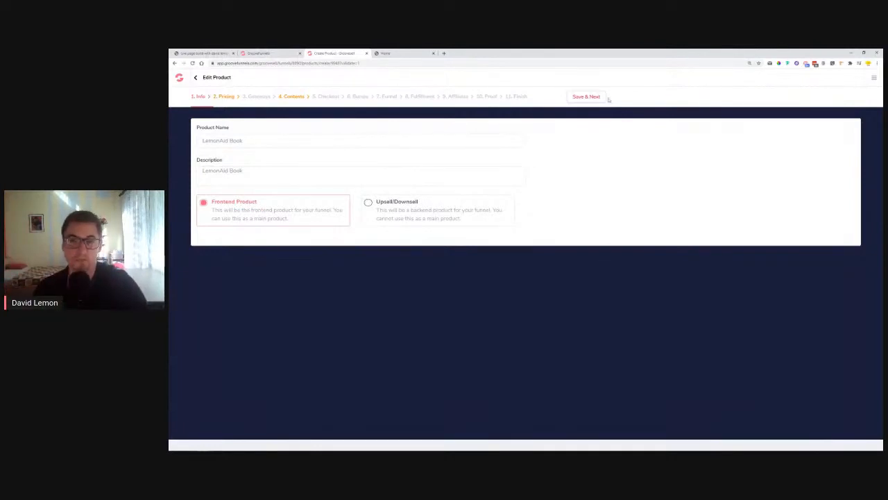
Move on to pricing and rename the first price point 'LemonAid Book Free Ebook'
{"action": "left_click", "coordinate": [586, 96]}
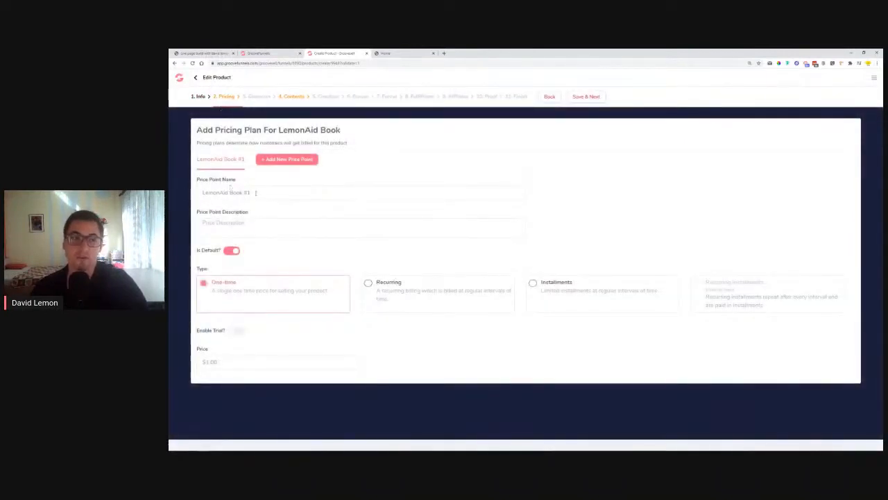
{"action": "left_click", "coordinate": [258, 193]}
{"action": "key", "text": "BackSpace"}
{"action": "key", "text": "BackSpace"}
{"action": "key", "text": "BackSpace"}
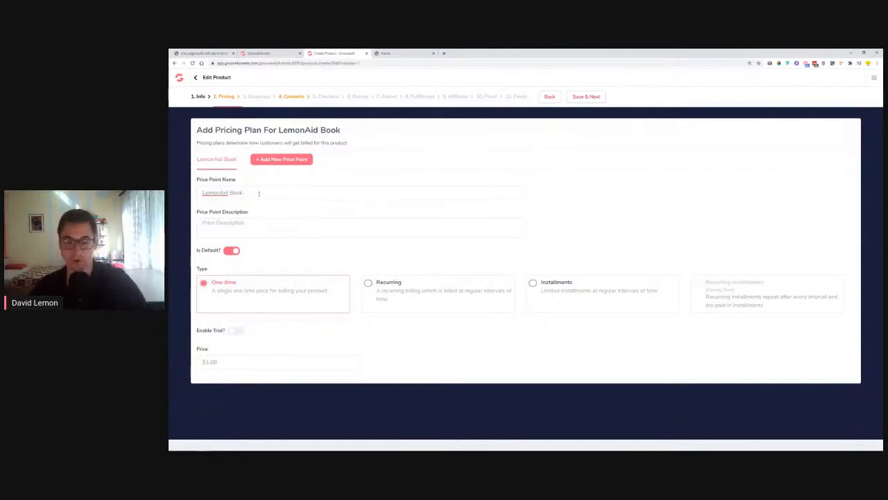
{"action": "type", "text": "Free"}
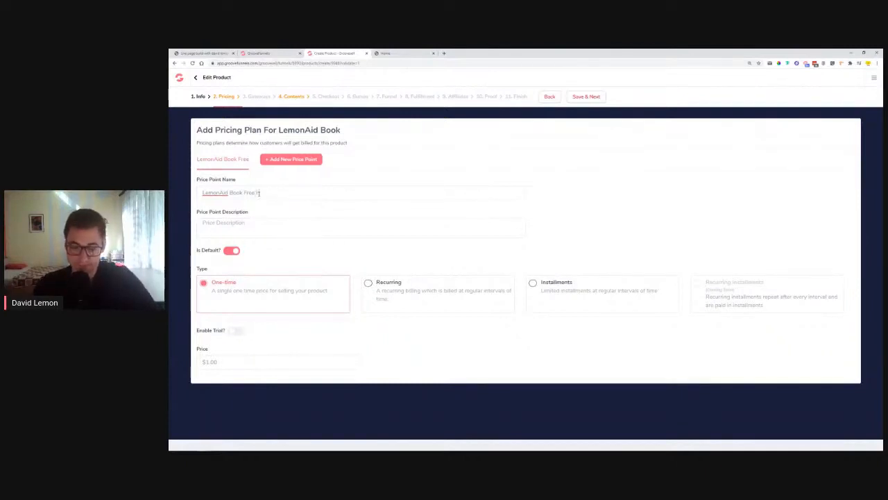
{"action": "type", "text": " Ebook"}
Give the Free Ebook a matching description and a $0.00 price, then add another price point
{"action": "left_click", "coordinate": [258, 224]}
{"action": "left_click_drag", "start_coordinate": [293, 195], "coordinate": [197, 191]}
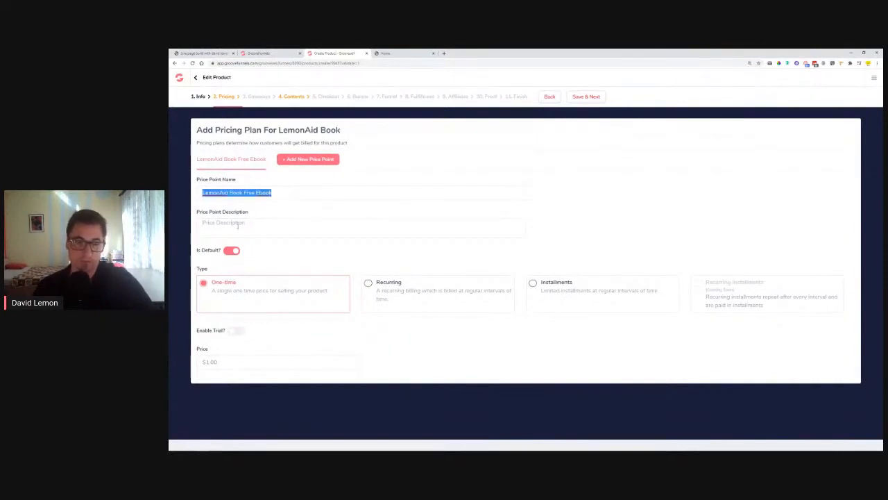
{"action": "key", "text": "ctrl+c"}
{"action": "left_click", "coordinate": [261, 228]}
{"action": "key", "text": "ctrl+v"}
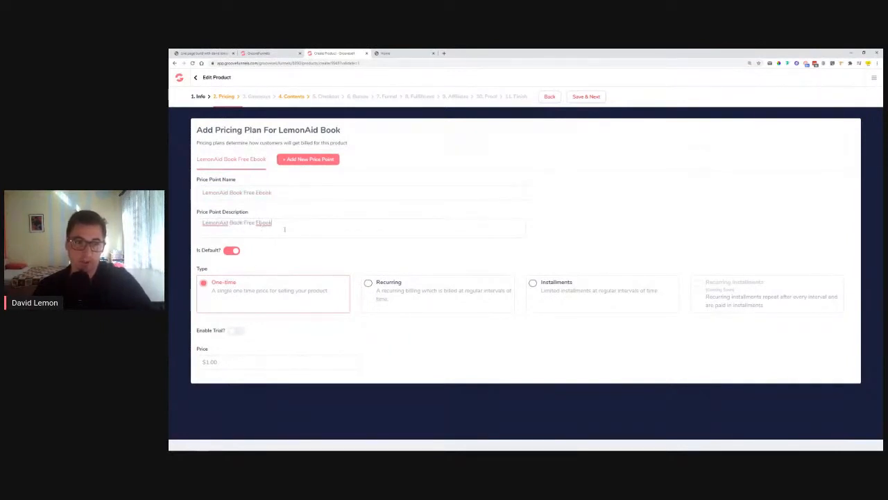
{"action": "left_click_drag", "start_coordinate": [231, 369], "coordinate": [178, 369]}
{"action": "key", "text": "BackSpace"}
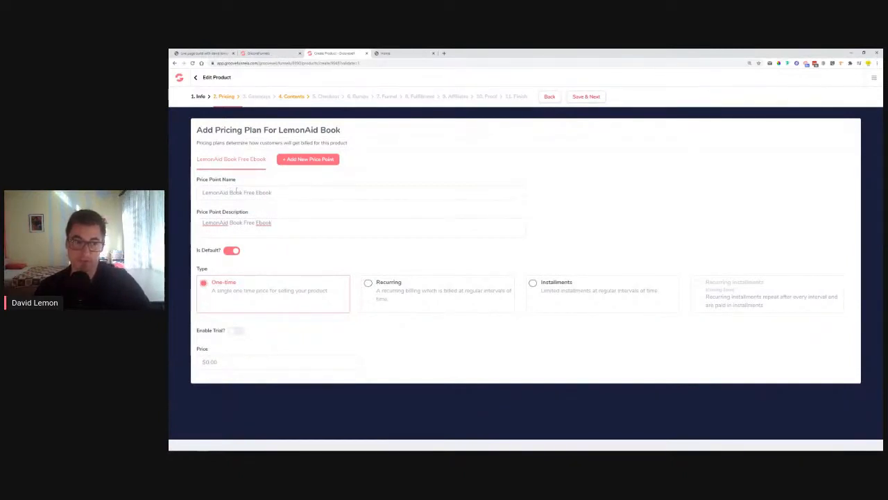
{"action": "left_click", "coordinate": [314, 162]}
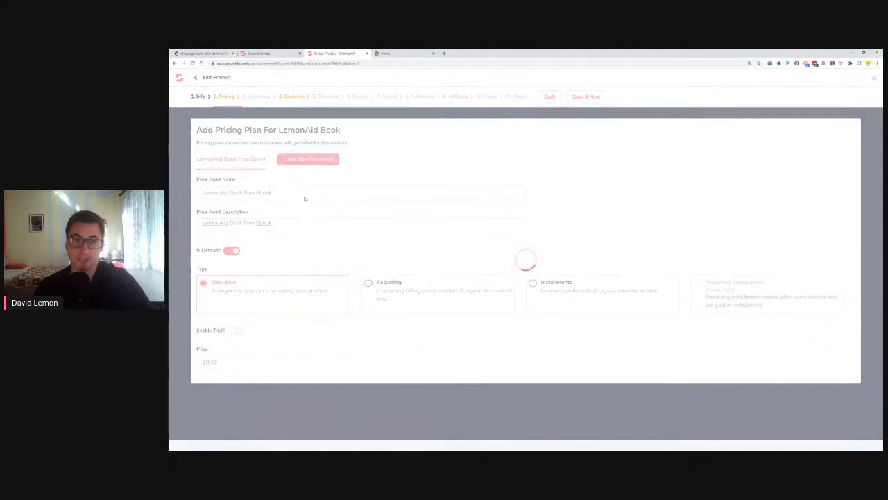
Name the second price point 'LemonAid Soft Cover Book' with matching description and a $12.00 price
{"action": "key", "text": "BackSpace"}
{"action": "key", "text": "BackSpace"}
{"action": "key", "text": "BackSpace"}
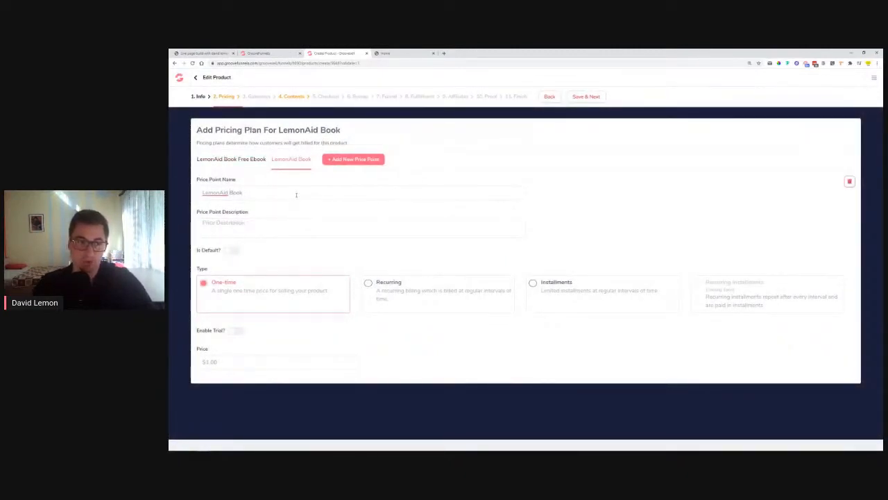
{"action": "type", "text": "Soft "}
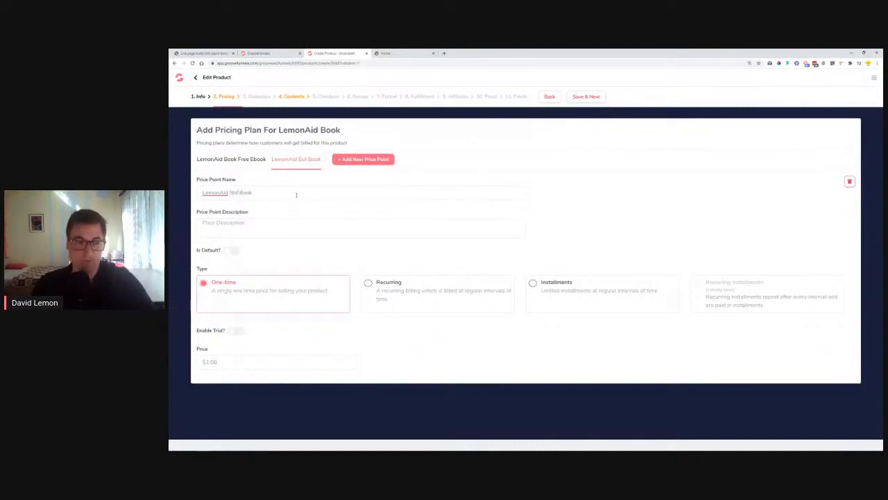
{"action": "type", "text": "cover"}
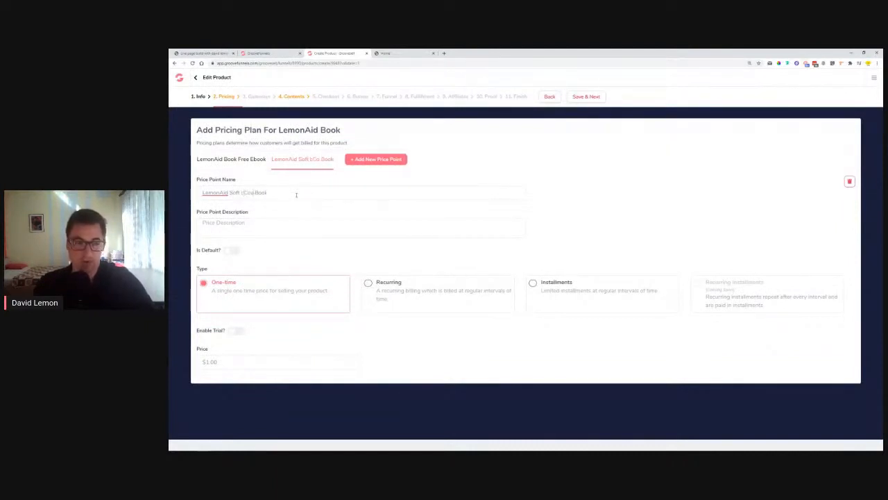
{"action": "key", "text": "BackSpace"}
{"action": "key", "text": "BackSpace"}
{"action": "key", "text": "BackSpace"}
{"action": "key", "text": "BackSpace"}
{"action": "key", "text": "BackSpace"}
{"action": "type", "text": "Cover"}
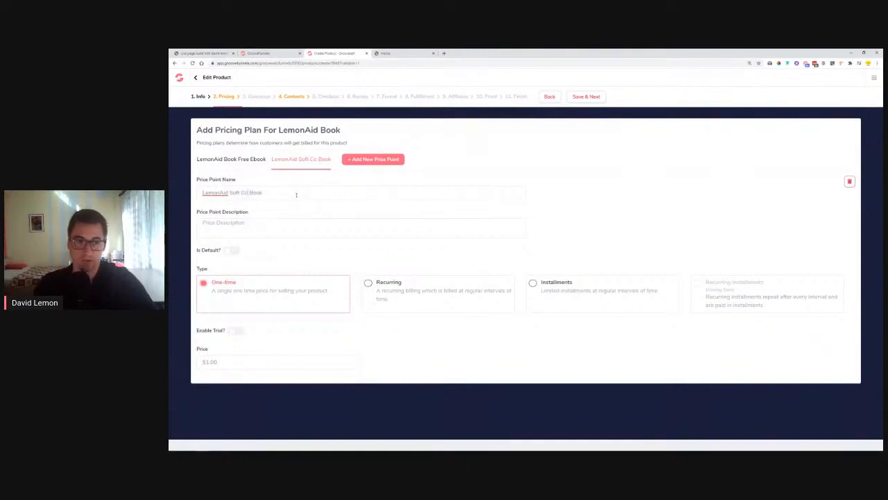
{"action": "left_click_drag", "start_coordinate": [291, 196], "coordinate": [179, 195]}
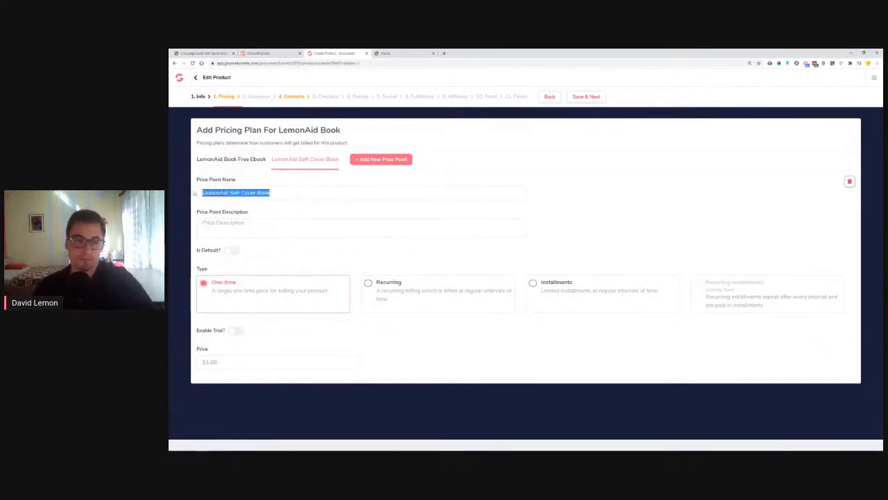
{"action": "key", "text": "ctrl+c"}
{"action": "left_click", "coordinate": [278, 229]}
{"action": "key", "text": "ctrl+v"}
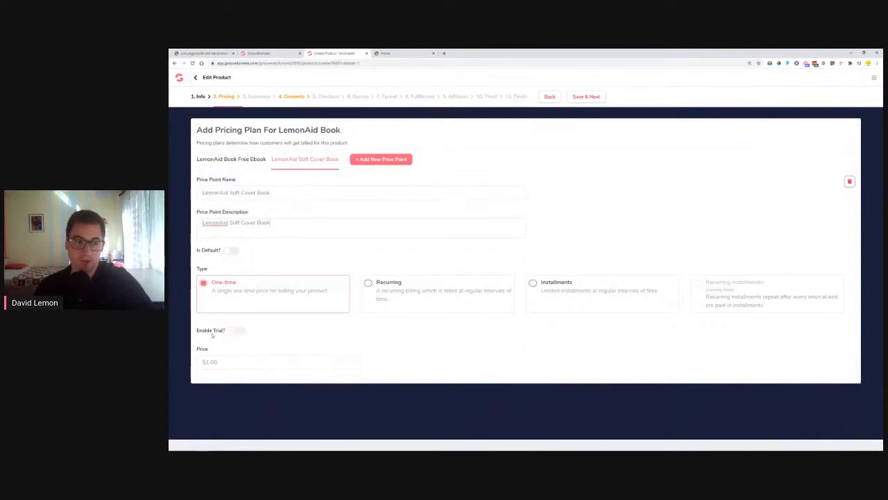
{"action": "left_click", "coordinate": [226, 361]}
{"action": "type", "text": "12"}
{"action": "left_click", "coordinate": [303, 340]}
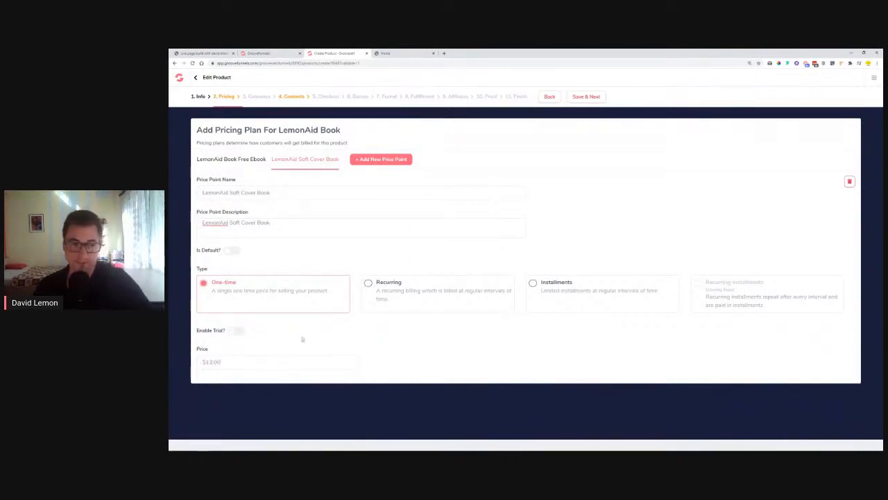
Add a third price point named 'LemonAid Hard Cover Book'
{"action": "left_click", "coordinate": [400, 162]}
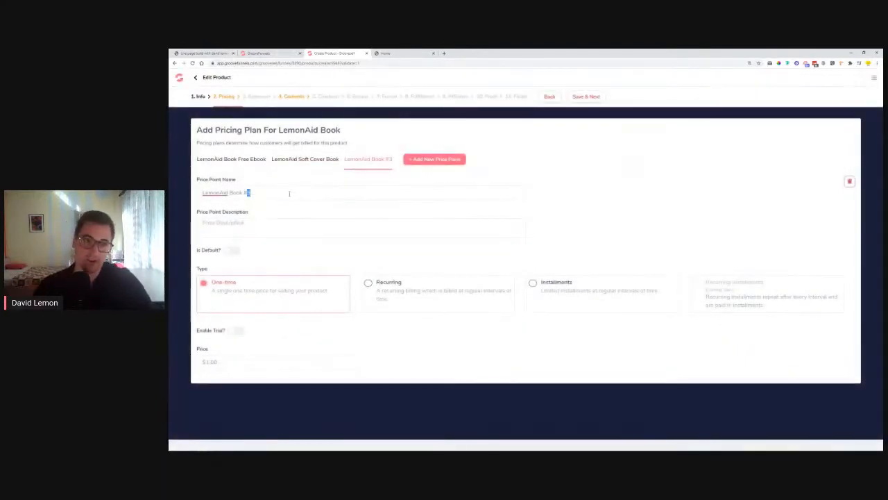
{"action": "key", "text": "BackSpace"}
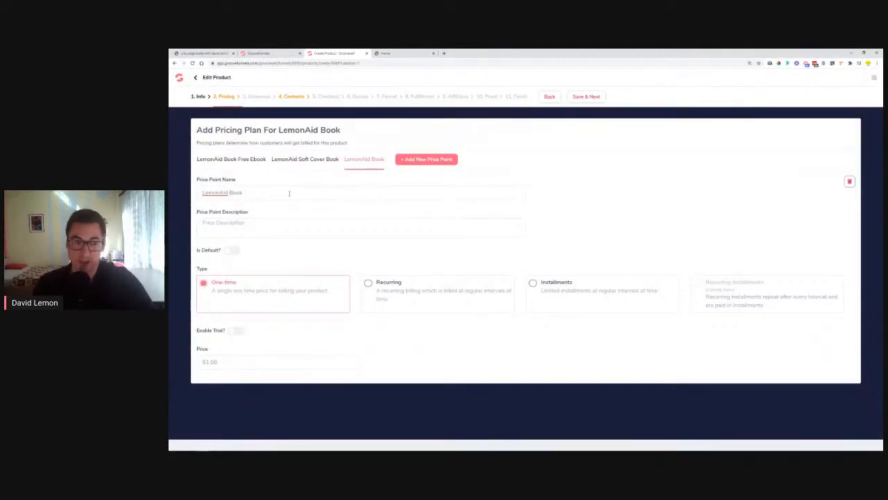
{"action": "type", "text": "Hard Cover"}
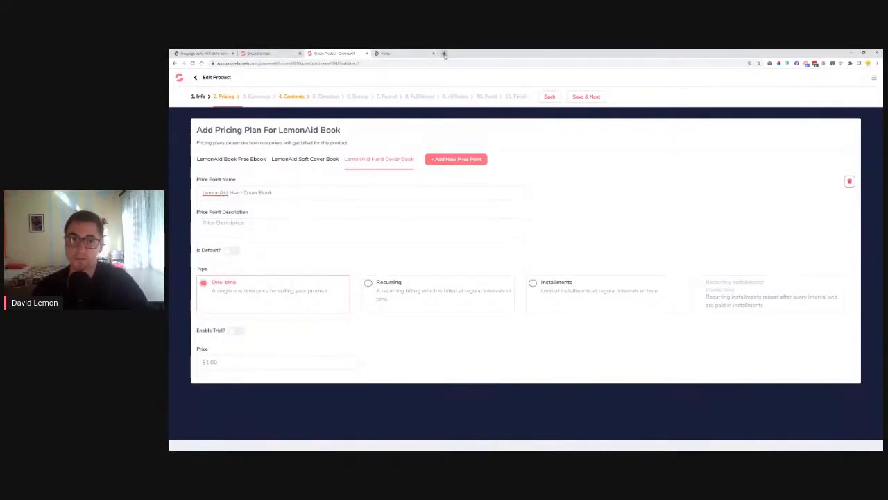
Go to YouTube in a new browser tab
{"action": "left_click", "coordinate": [444, 53]}
{"action": "type", "text": "youtube"}
{"action": "key", "text": "Return"}
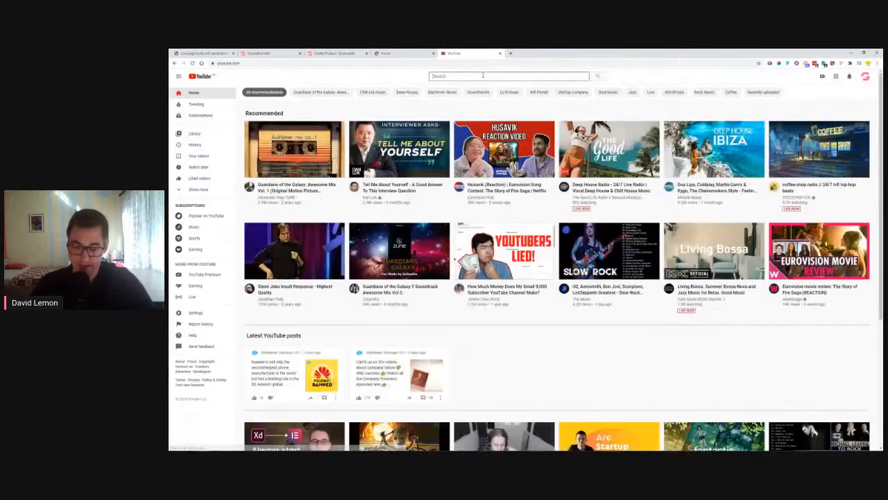
Search YouTube for 'product groovesell' and browse the results
{"action": "left_click", "coordinate": [483, 75]}
{"action": "type", "text": "product groovesell"}
{"action": "key", "text": "Return"}
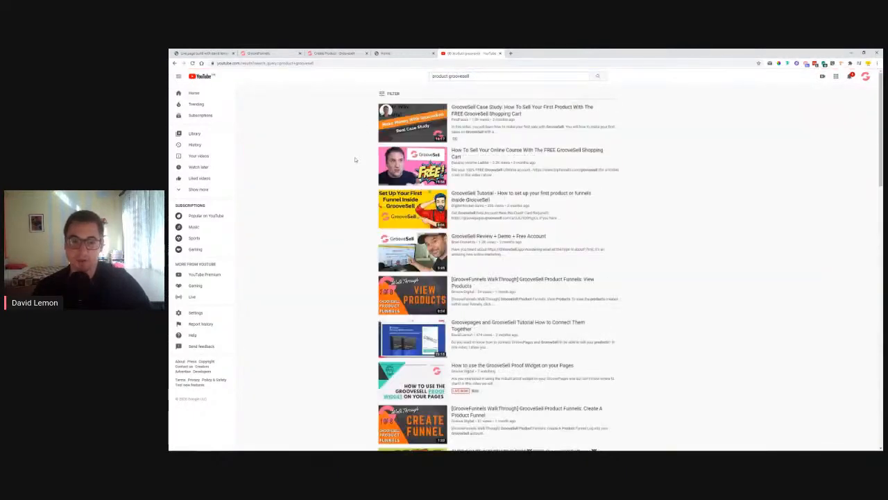
{"action": "scroll", "coordinate": [354, 159], "scroll_direction": "down", "scroll_amount": 4}
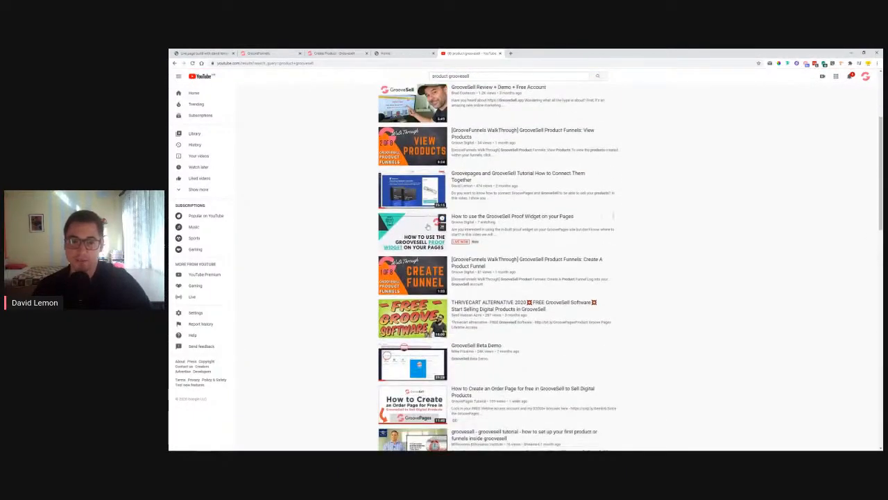
{"action": "scroll", "coordinate": [354, 158], "scroll_direction": "up", "scroll_amount": 4}
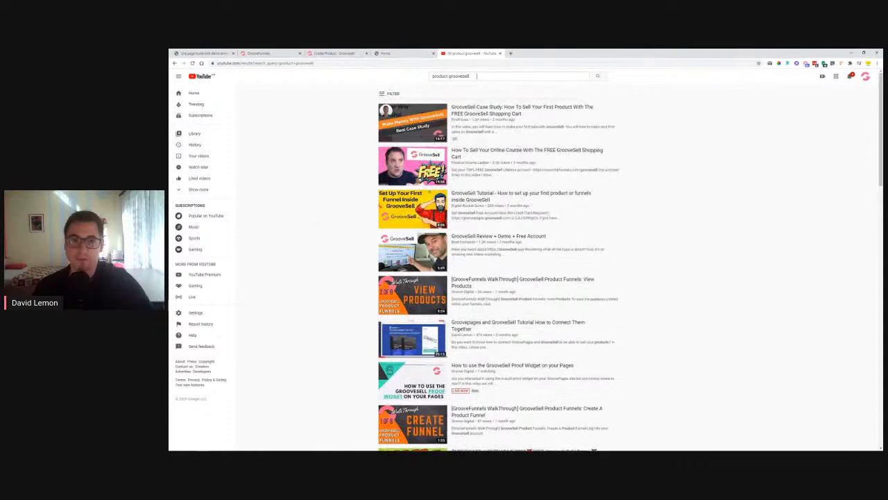
{"action": "scroll", "coordinate": [421, 328], "scroll_direction": "down", "scroll_amount": 1}
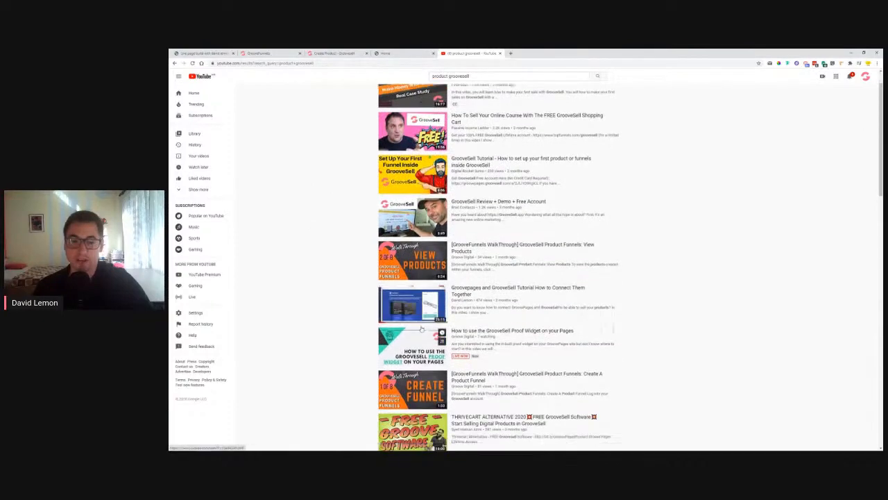
{"action": "scroll", "coordinate": [421, 329], "scroll_direction": "down", "scroll_amount": 1}
{"action": "scroll", "coordinate": [337, 249], "scroll_direction": "down", "scroll_amount": 10}
{"action": "scroll", "coordinate": [338, 245], "scroll_direction": "down", "scroll_amount": 10}
{"action": "scroll", "coordinate": [351, 244], "scroll_direction": "up", "scroll_amount": 5}
{"action": "scroll", "coordinate": [350, 245], "scroll_direction": "up", "scroll_amount": 15}
Refine the search to 'setting up product groovesell' and scroll the results
{"action": "left_click", "coordinate": [433, 76]}
{"action": "type", "text": "setting up"}
{"action": "key", "text": "Return"}
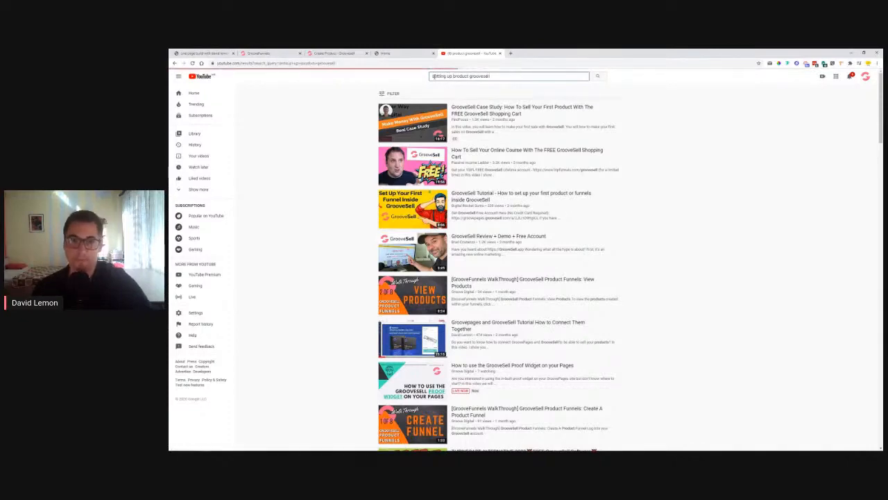
{"action": "scroll", "coordinate": [361, 152], "scroll_direction": "down", "scroll_amount": 5}
{"action": "scroll", "coordinate": [361, 152], "scroll_direction": "down", "scroll_amount": 10}
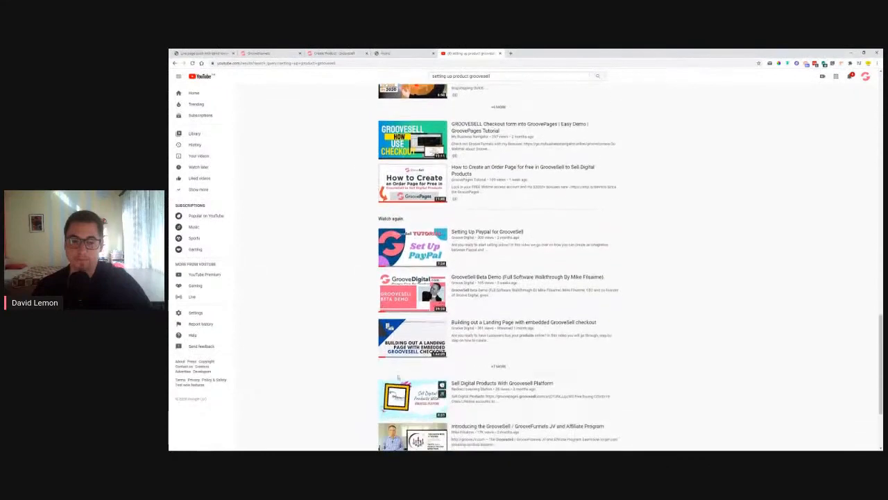
Open the 'Building out a Landing Page with embedded GrooveSell checkout' video and copy its share link
{"action": "mouse_move", "coordinate": [524, 325]}
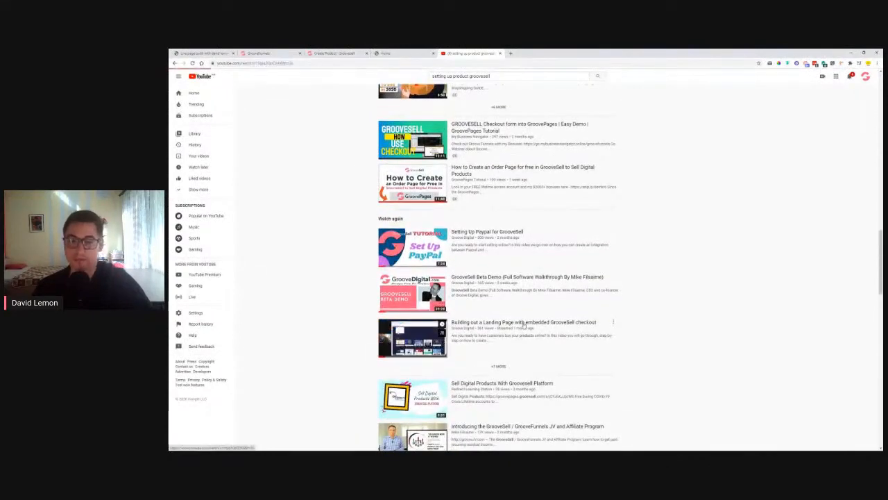
{"action": "left_click", "coordinate": [524, 324]}
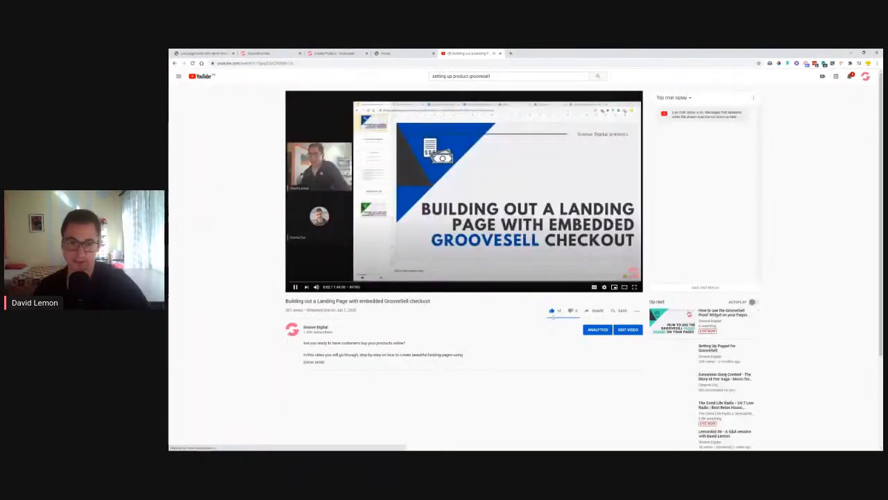
{"action": "left_click", "coordinate": [488, 202]}
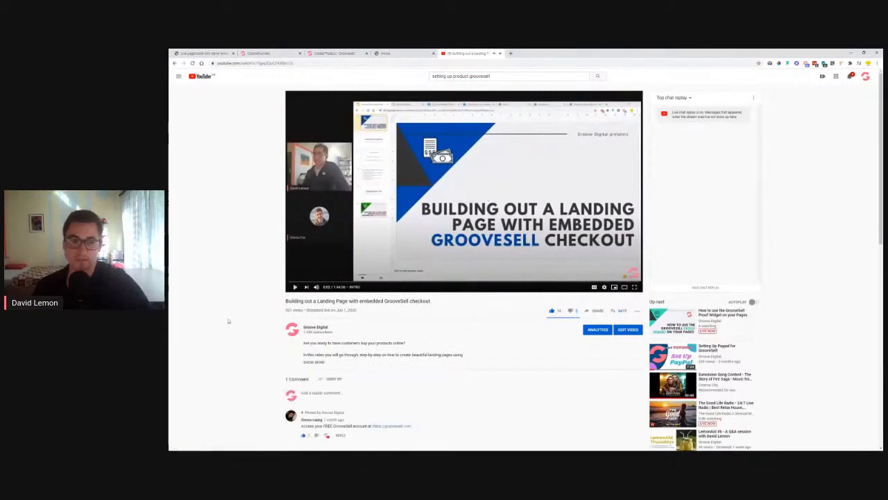
{"action": "left_click", "coordinate": [313, 361]}
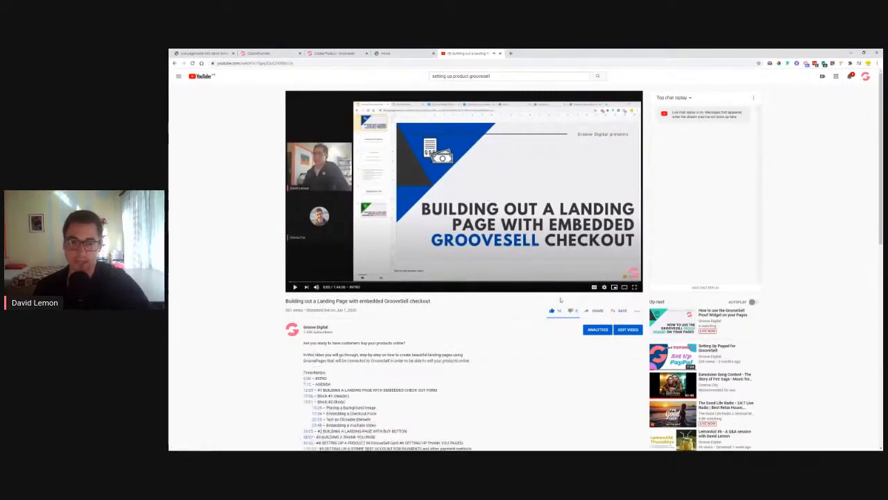
{"action": "left_click", "coordinate": [595, 310]}
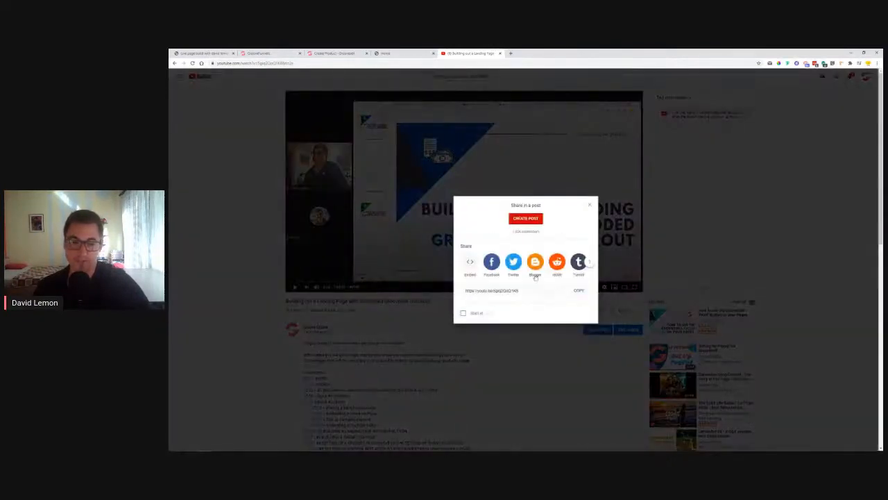
{"action": "left_click", "coordinate": [580, 290]}
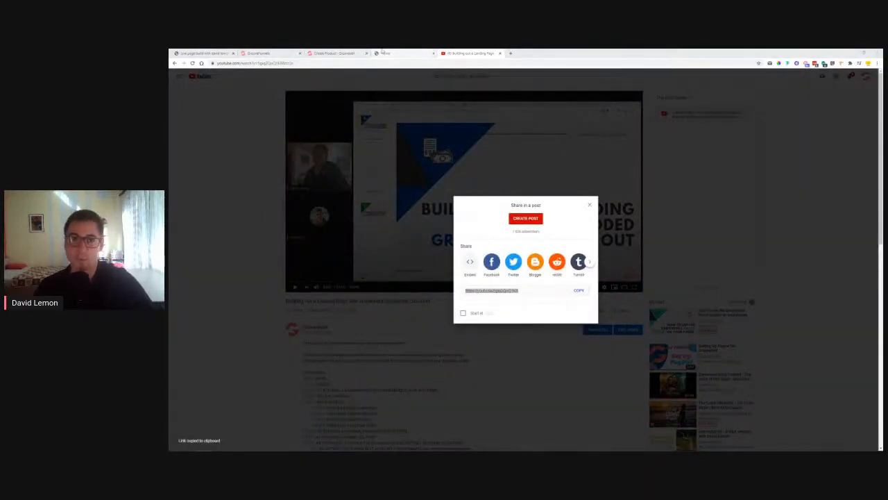
{"action": "left_click", "coordinate": [590, 205]}
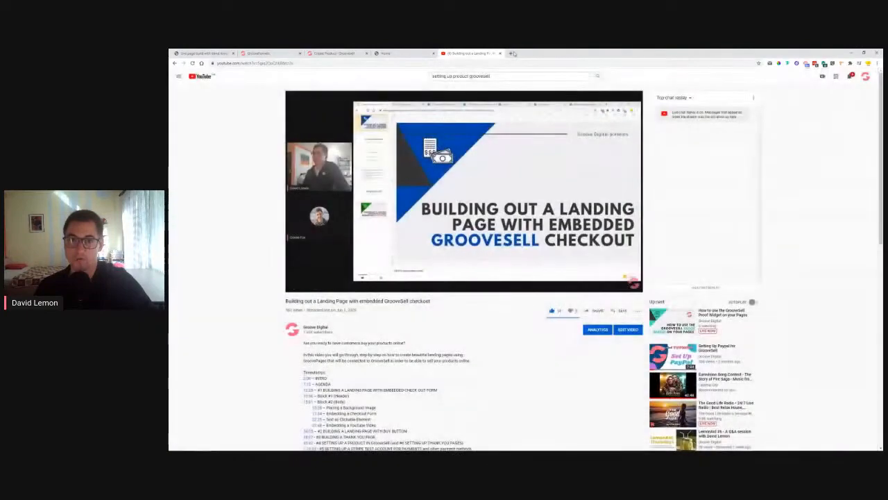
Load a bookmarked page into its own window and close the YouTube video tab
{"action": "left_click", "coordinate": [511, 52]}
{"action": "left_click", "coordinate": [352, 72]}
{"action": "left_click_drag", "start_coordinate": [526, 54], "coordinate": [887, 191]}
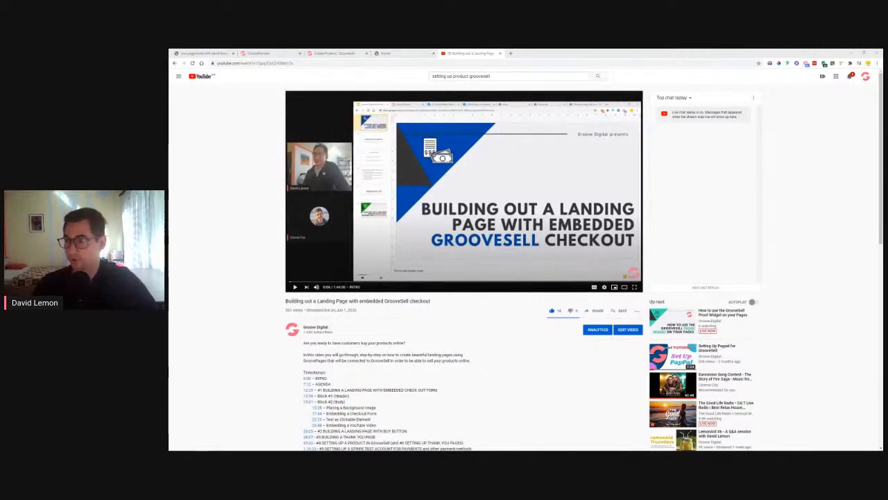
{"action": "left_click", "coordinate": [500, 53]}
Price the LemonAid Hard Cover Book at $24.00 and save the pricing
{"action": "left_click", "coordinate": [316, 53]}
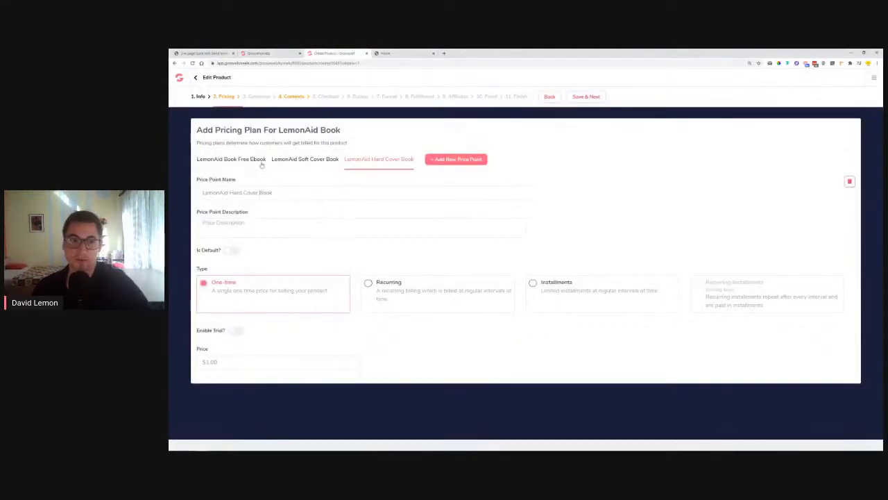
{"action": "left_click", "coordinate": [248, 363]}
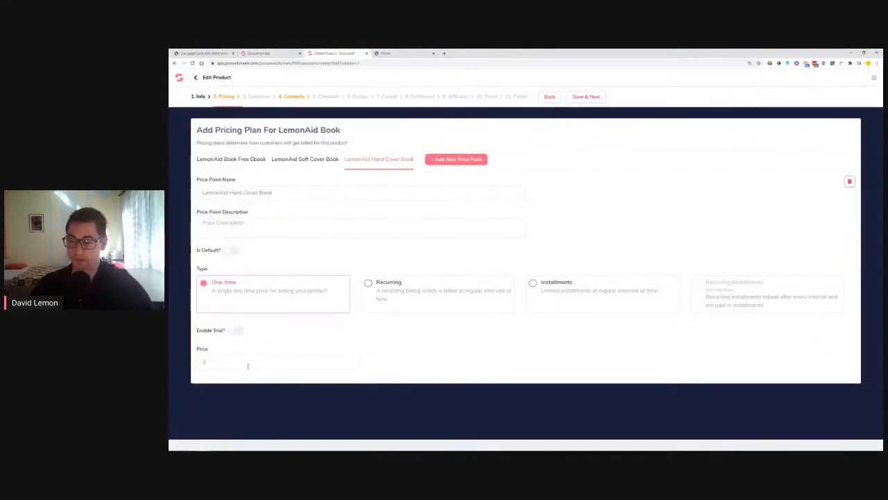
{"action": "type", "text": "4"}
{"action": "left_click", "coordinate": [276, 336]}
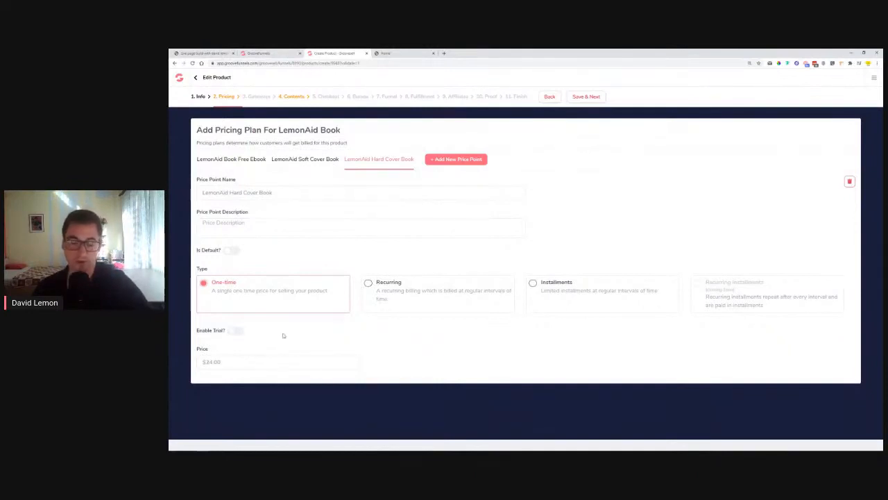
{"action": "left_click", "coordinate": [587, 97]}
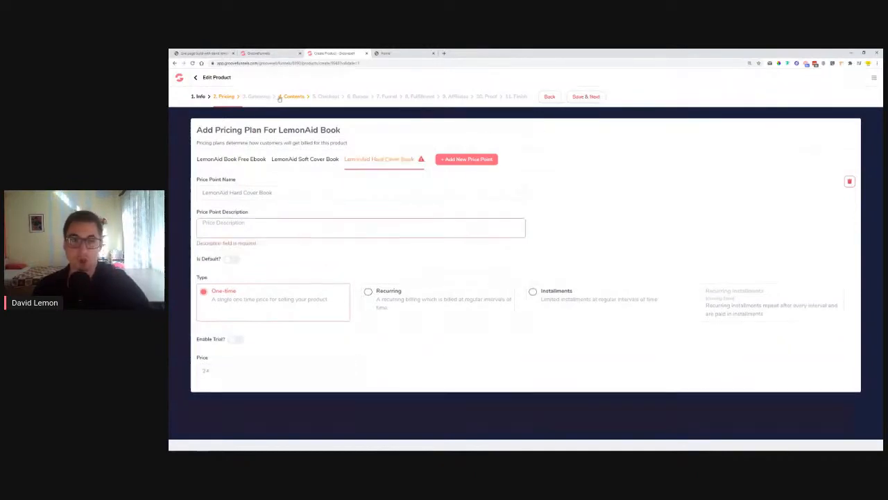
Give the Hard Cover Book a matching description, save, and continue to the Contents step
{"action": "right_click", "coordinate": [251, 225]}
{"action": "key", "text": "Escape"}
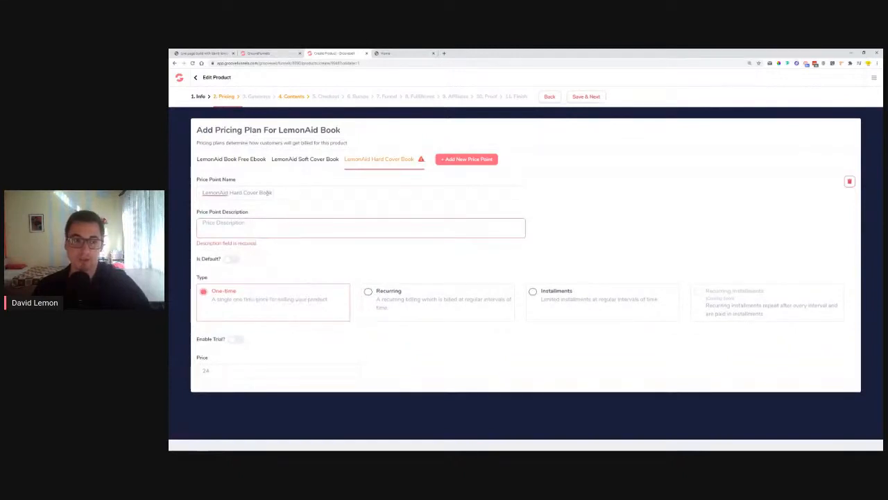
{"action": "left_click_drag", "start_coordinate": [274, 192], "coordinate": [201, 192]}
{"action": "left_click", "coordinate": [243, 223]}
{"action": "key", "text": "ctrl+v"}
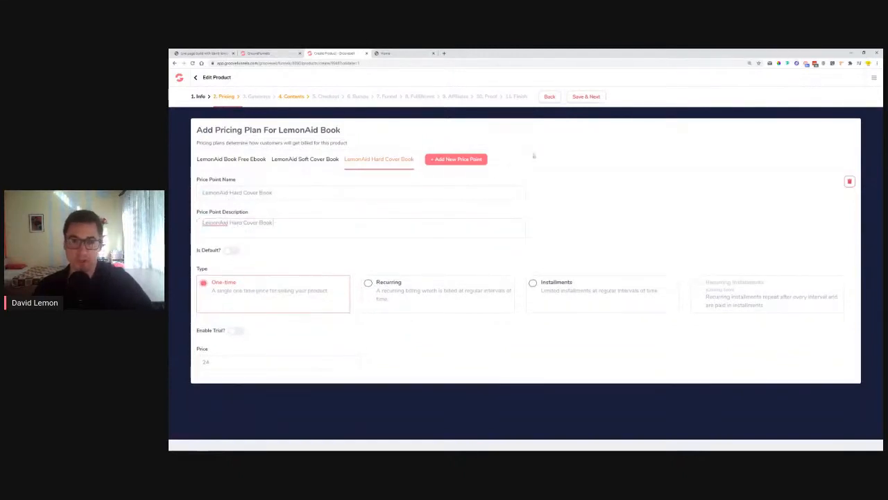
{"action": "left_click", "coordinate": [586, 96]}
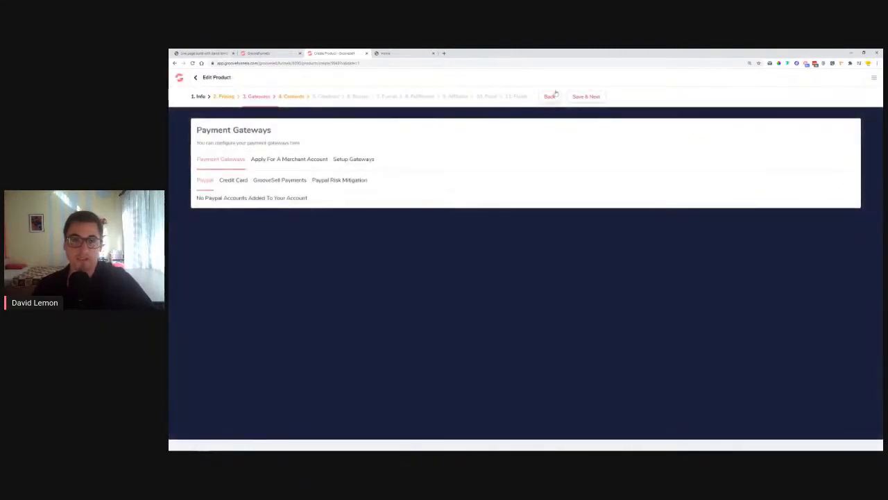
{"action": "left_click", "coordinate": [594, 98]}
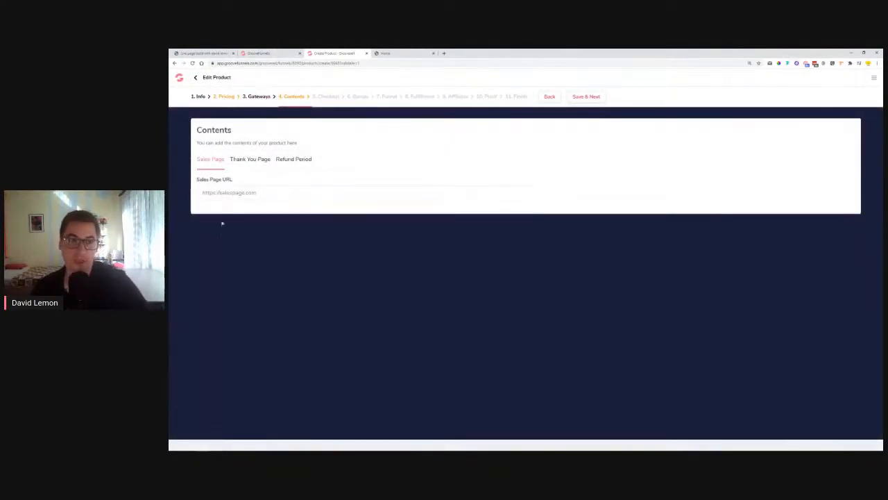
Set the Sales Page URL to the booklander GroovePages landing page address
{"action": "left_click", "coordinate": [235, 194]}
{"action": "left_click", "coordinate": [258, 52]}
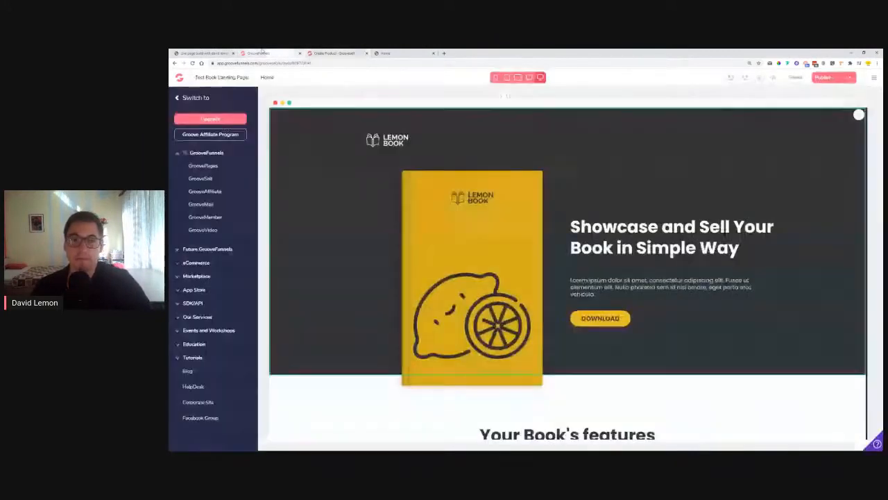
{"action": "left_click", "coordinate": [836, 78]}
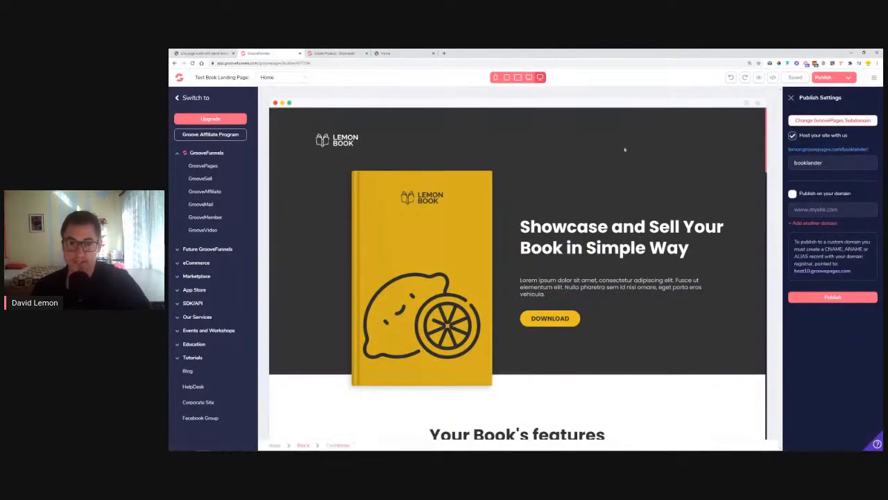
{"action": "left_click", "coordinate": [331, 53]}
{"action": "triple_click", "coordinate": [280, 193]}
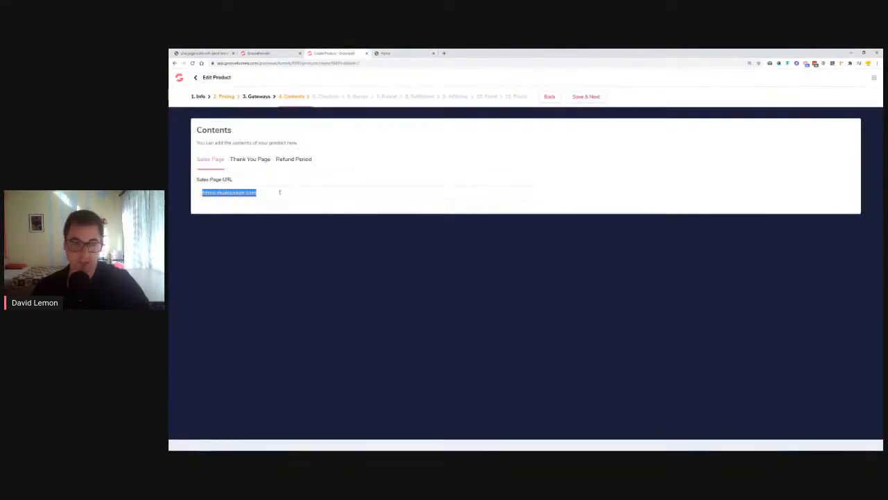
{"action": "key", "text": "ctrl+v"}
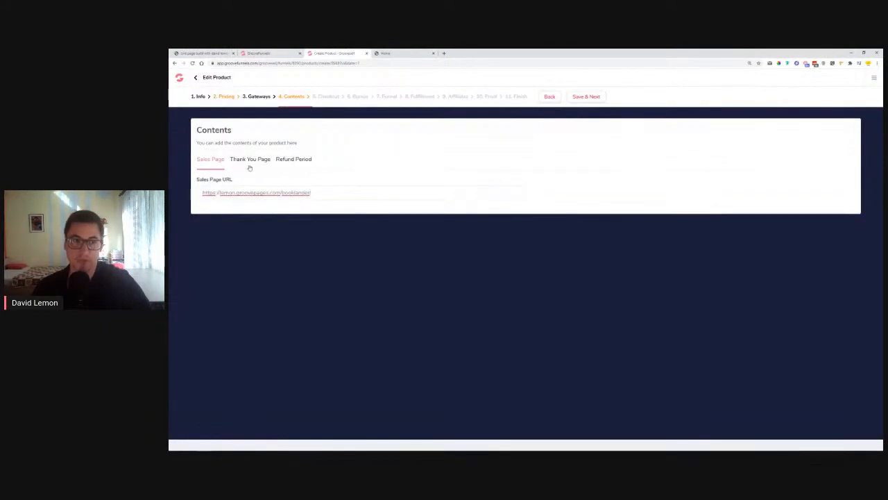
Set the booklander /ty page as thank-you URL for Free Ebook, Soft Cover and Hard Cover
{"action": "left_click", "coordinate": [252, 161]}
{"action": "left_click", "coordinate": [264, 224]}
{"action": "type", "text": "https://lemon.groovepages.com/booklander/"}
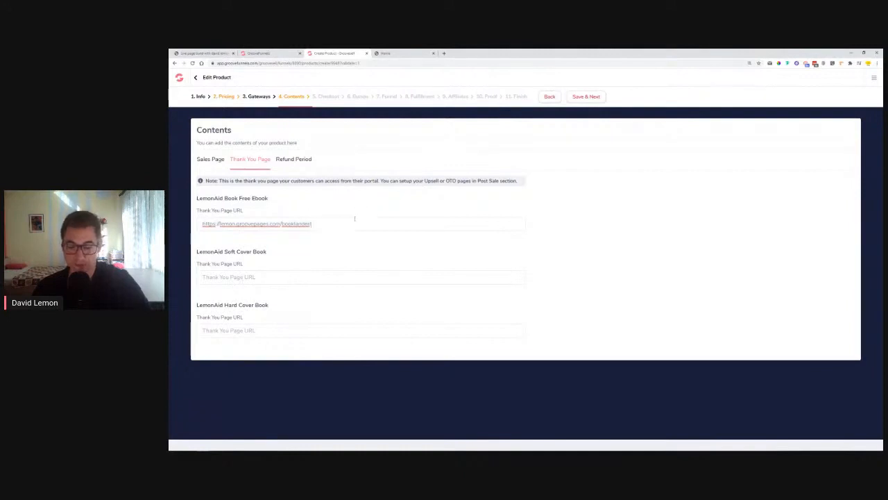
{"action": "left_click_drag", "start_coordinate": [355, 219], "coordinate": [168, 237]}
{"action": "key", "text": "ctrl+c"}
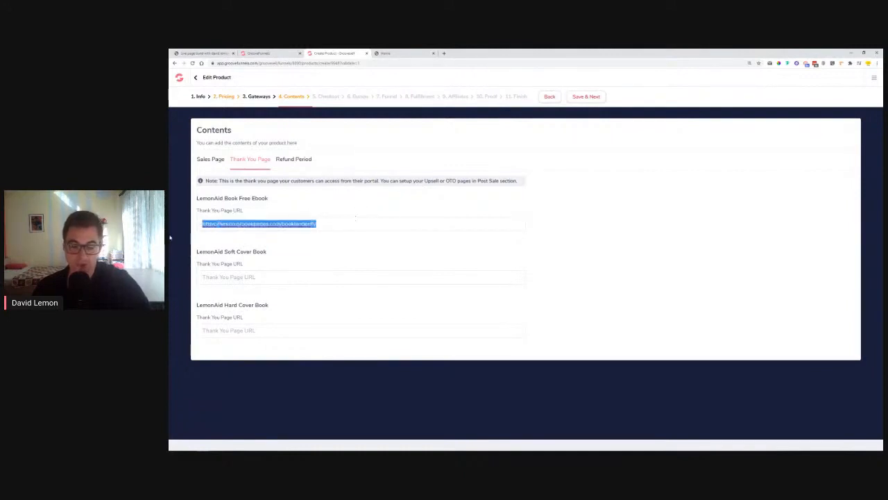
{"action": "left_click", "coordinate": [280, 275]}
{"action": "key", "text": "ctrl+v"}
{"action": "left_click", "coordinate": [290, 329]}
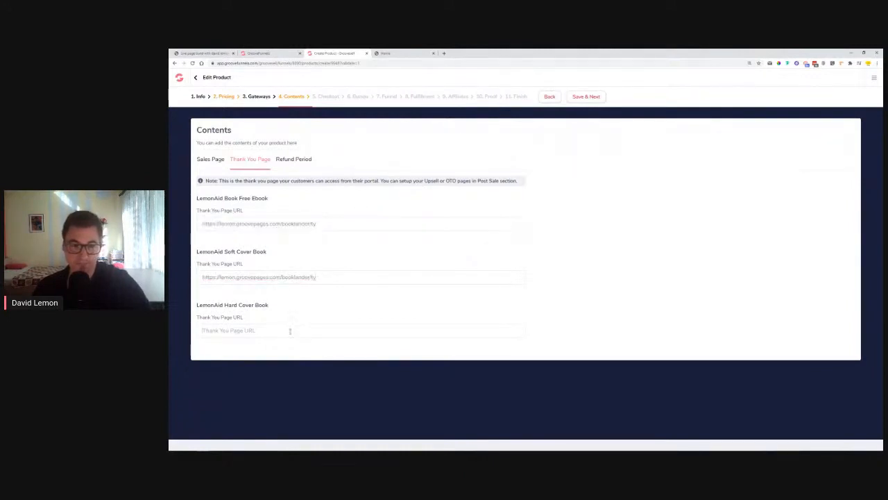
{"action": "key", "text": "ctrl+v"}
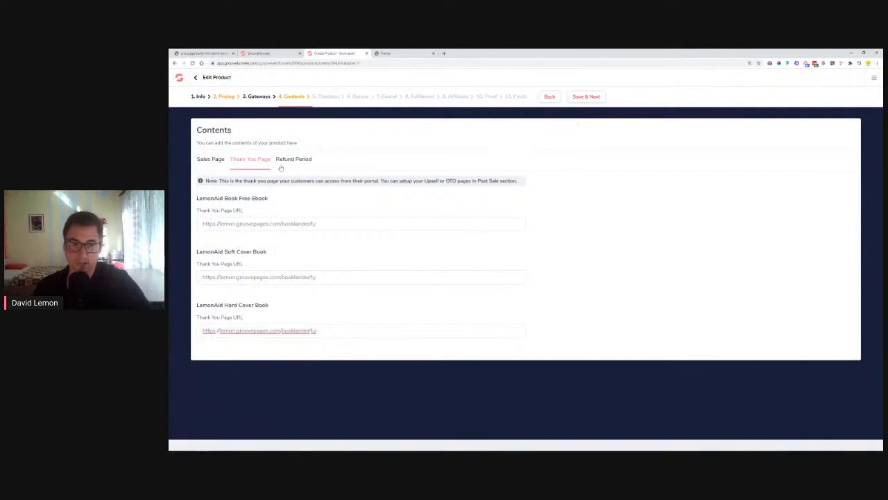
Save the contents and continue to the Checkout Page settings
{"action": "left_click", "coordinate": [590, 98]}
{"action": "right_click", "coordinate": [588, 96]}
{"action": "left_click", "coordinate": [564, 130]}
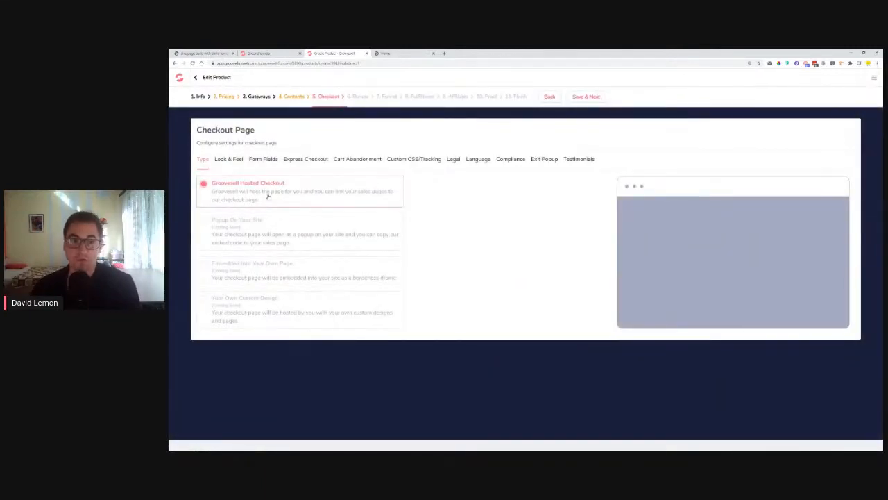
Remove the City And Postal Code, Phone and Company fields from the checkout form
{"action": "left_click", "coordinate": [233, 167]}
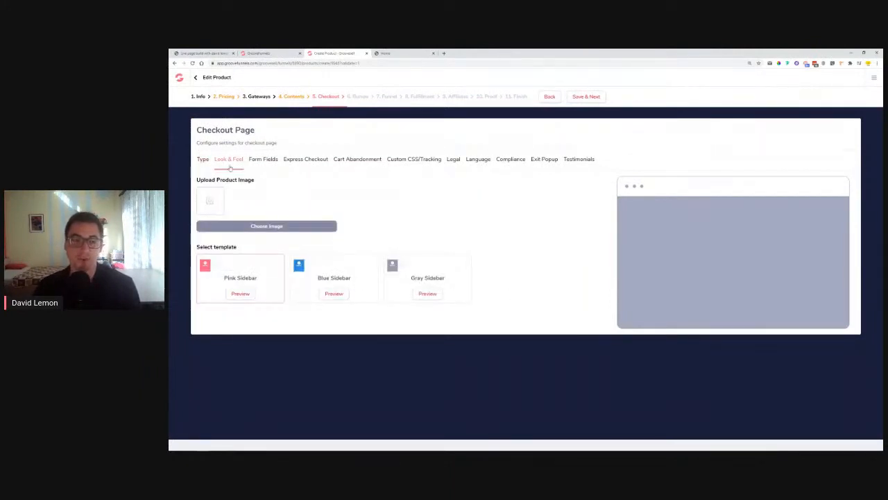
{"action": "left_click", "coordinate": [263, 165]}
{"action": "left_click", "coordinate": [325, 212]}
{"action": "left_click", "coordinate": [448, 212]}
{"action": "left_click", "coordinate": [571, 211]}
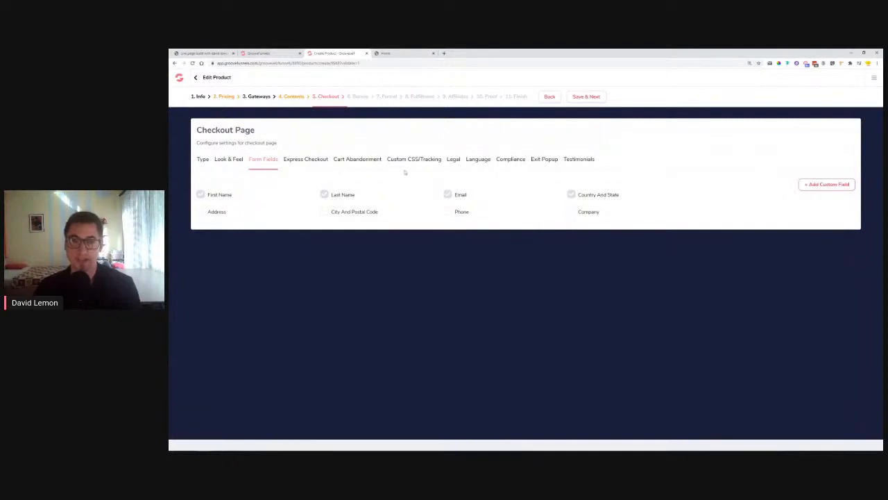
{"action": "left_click", "coordinate": [308, 163]}
{"action": "left_click", "coordinate": [367, 163]}
{"action": "left_click", "coordinate": [402, 165]}
{"action": "left_click", "coordinate": [476, 164]}
{"action": "left_click", "coordinate": [509, 161]}
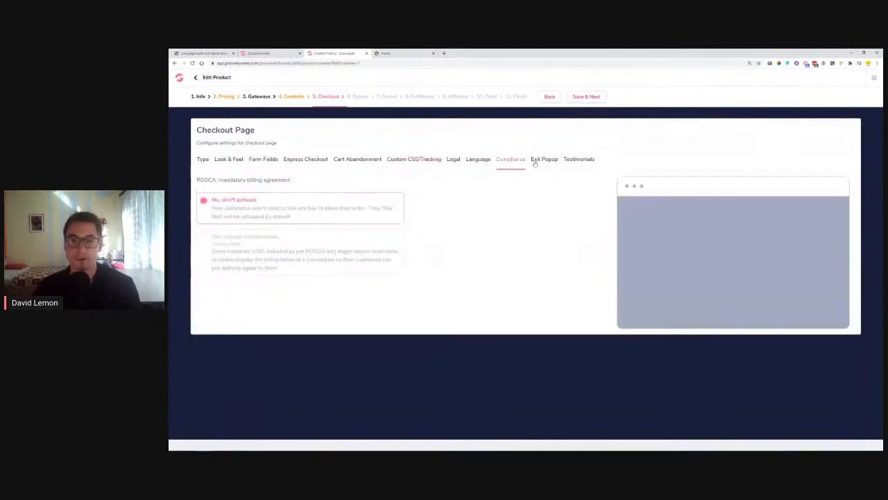
Save through order bumps, post-transaction URLs, fulfillment and affiliates to Proof, and start a new proof widget
{"action": "left_click", "coordinate": [592, 98]}
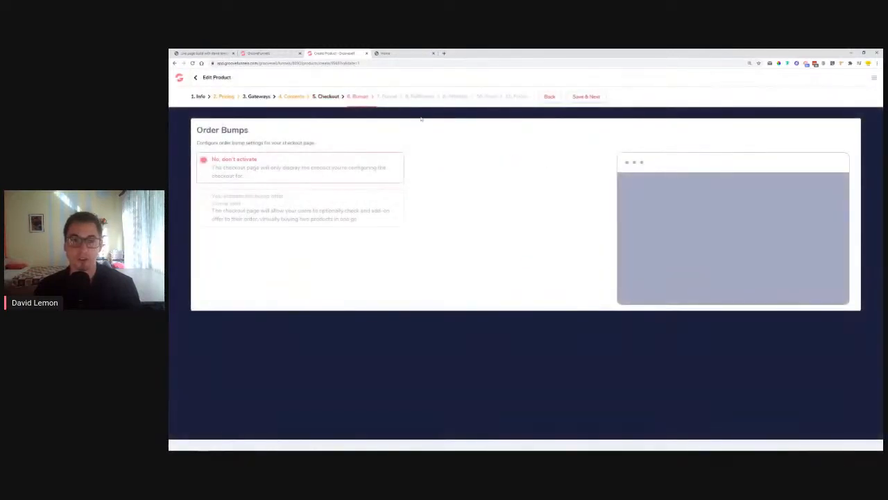
{"action": "left_click", "coordinate": [592, 98]}
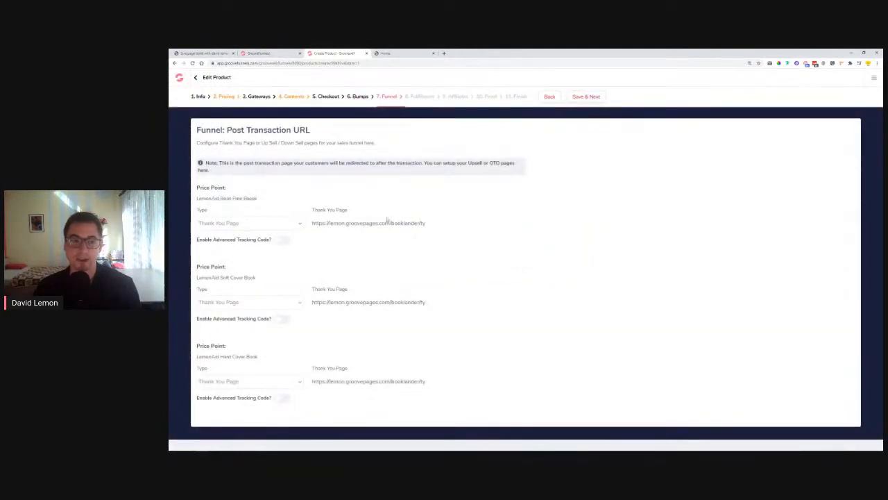
{"action": "left_click", "coordinate": [586, 98]}
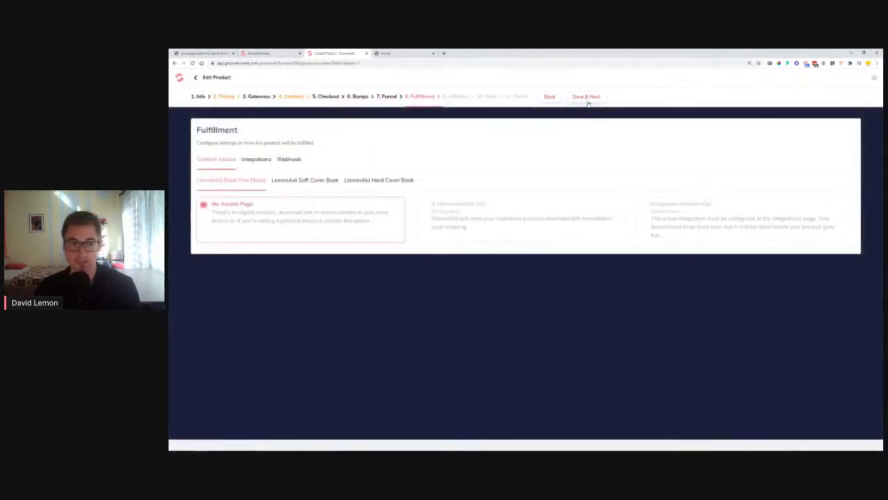
{"action": "left_click", "coordinate": [588, 101]}
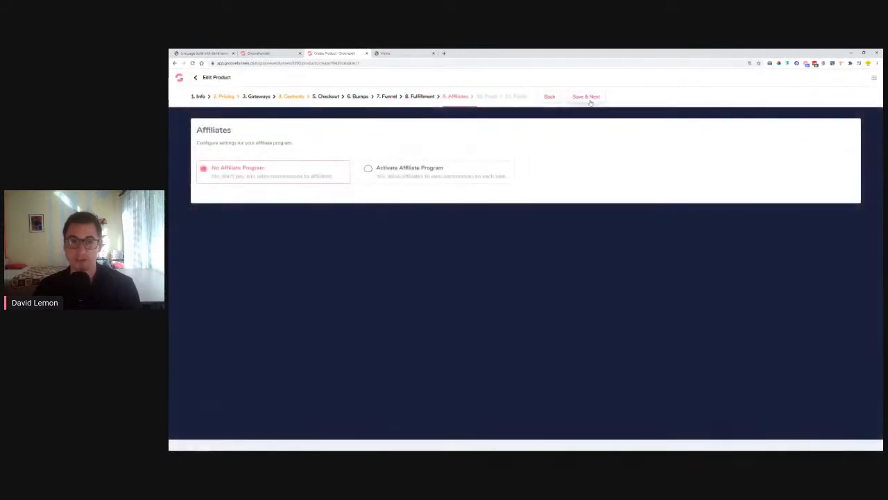
{"action": "left_click", "coordinate": [587, 100]}
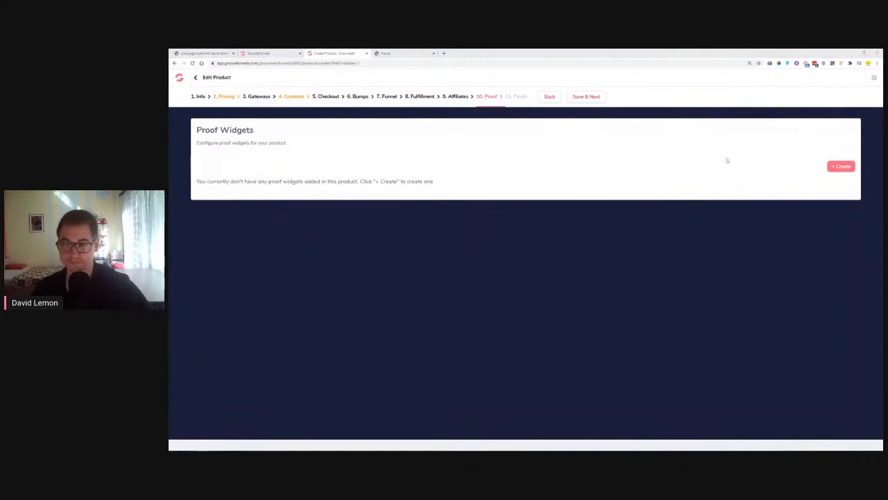
{"action": "left_click", "coordinate": [841, 167]}
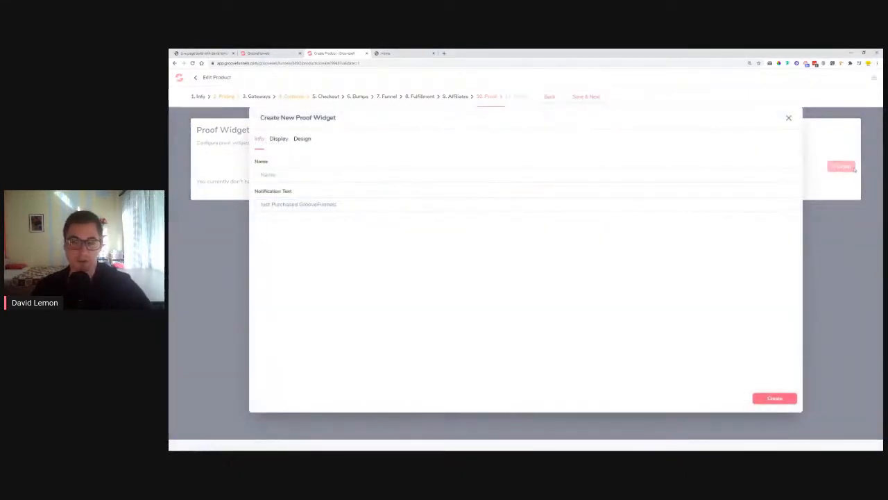
Name the widget 'Free Ebook', set its notification to 'Just got the Free LemonAid Ebook', and create it
{"action": "left_click", "coordinate": [279, 175]}
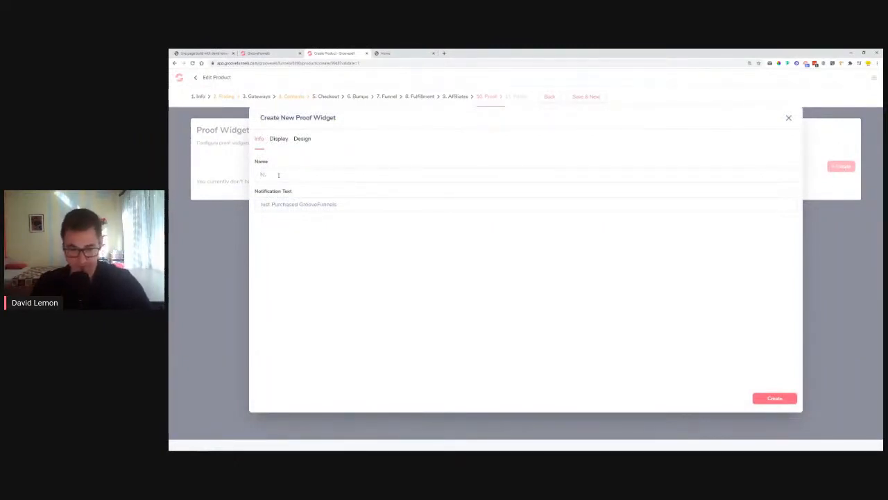
{"action": "type", "text": "Free Ebook"}
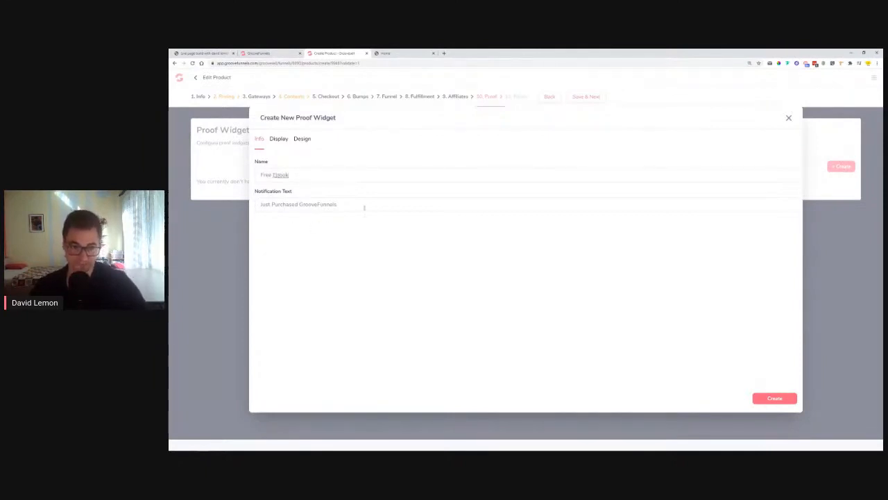
{"action": "left_click_drag", "start_coordinate": [337, 204], "coordinate": [272, 216]}
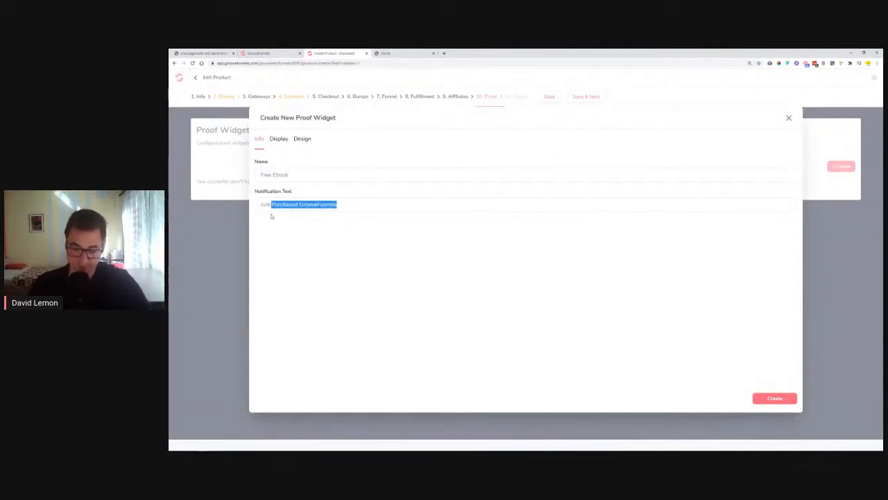
{"action": "type", "text": "got thi"}
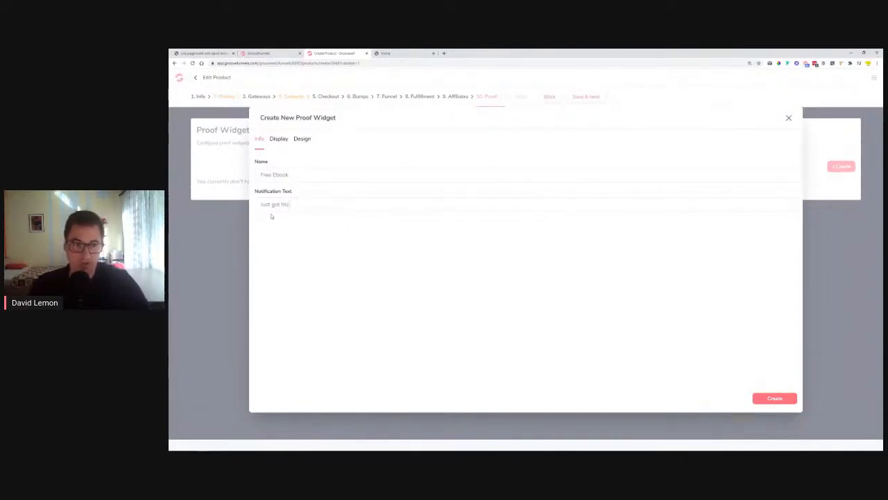
{"action": "type", "text": " free"}
{"action": "key", "text": "BackSpace"}
{"action": "key", "text": "BackSpace"}
{"action": "type", "text": "Free"}
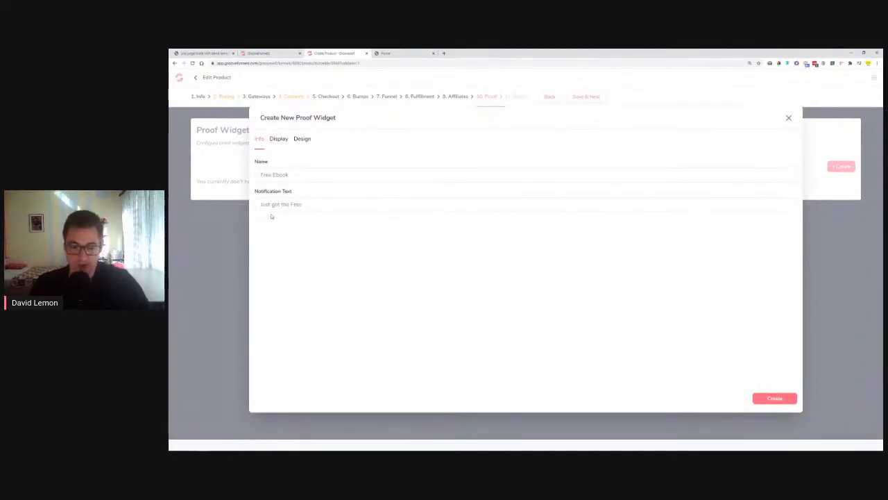
{"action": "type", "text": " LemonAid Ebook"}
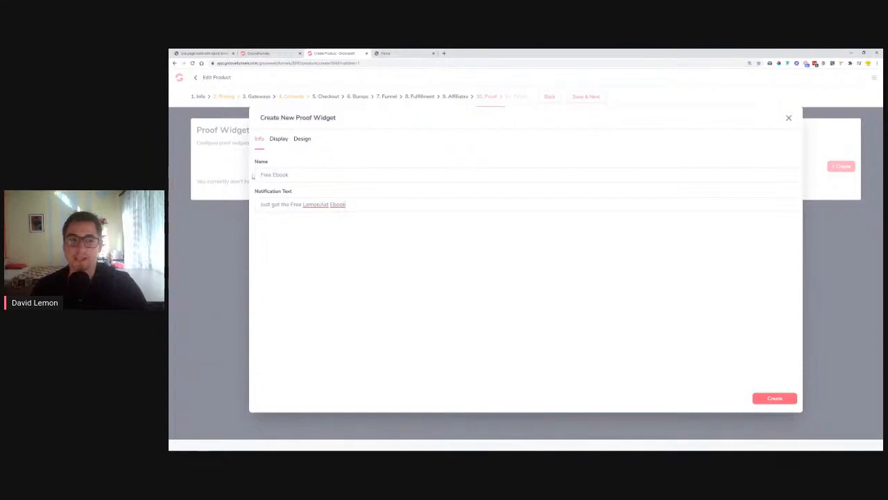
{"action": "left_click_drag", "start_coordinate": [255, 191], "coordinate": [293, 196]}
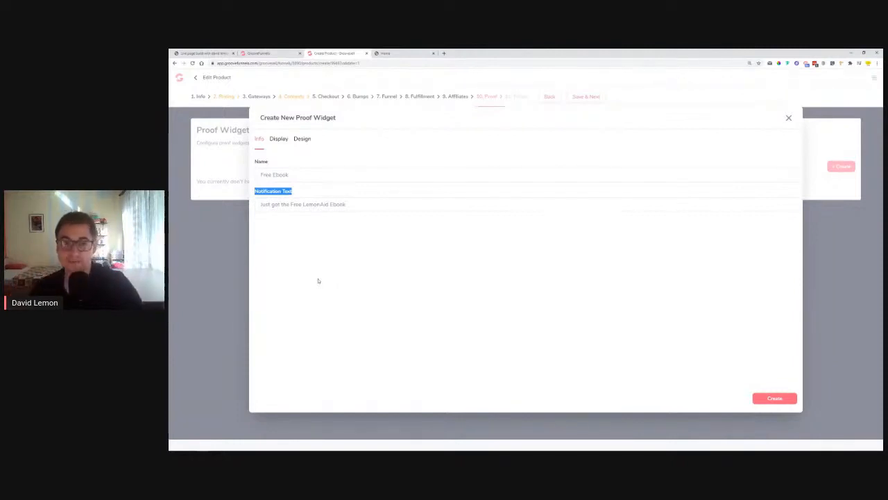
{"action": "left_click", "coordinate": [761, 397]}
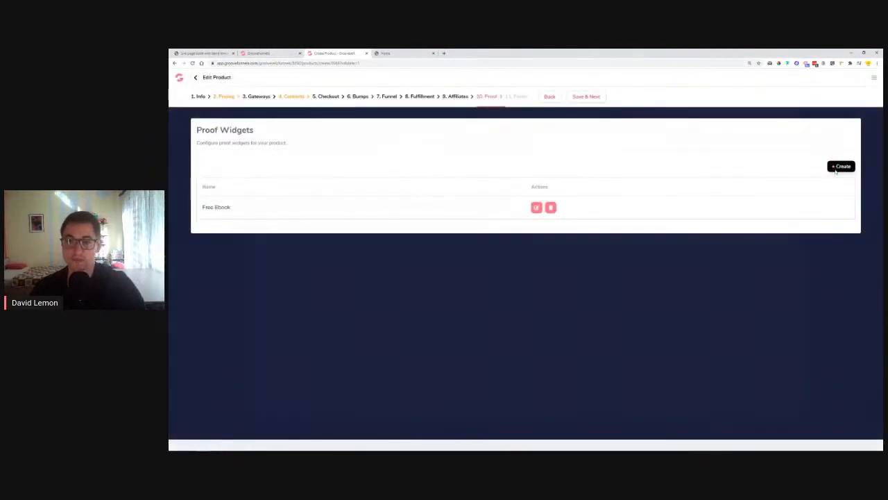
Create a 'Soft Cover LemonAid book' widget whose notification announces buying the Soft Cover LemonAid book
{"action": "left_click", "coordinate": [837, 170]}
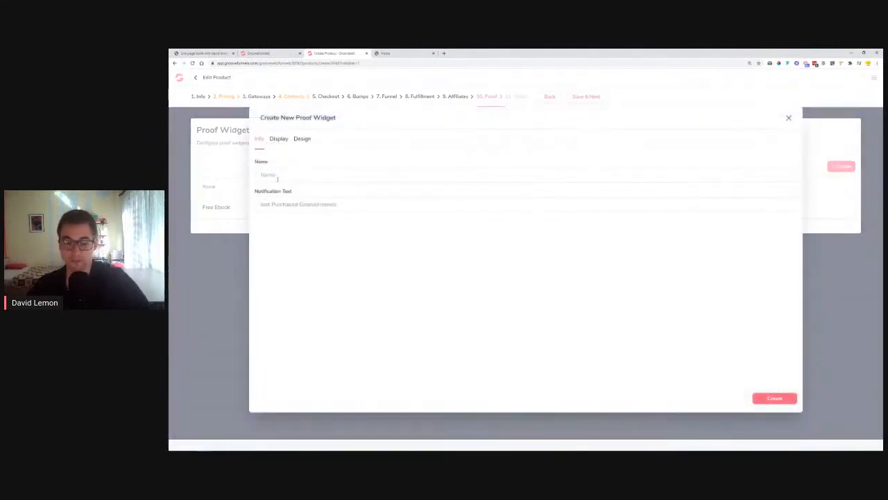
{"action": "type", "text": "N"}
{"action": "type", "text": "oftco"}
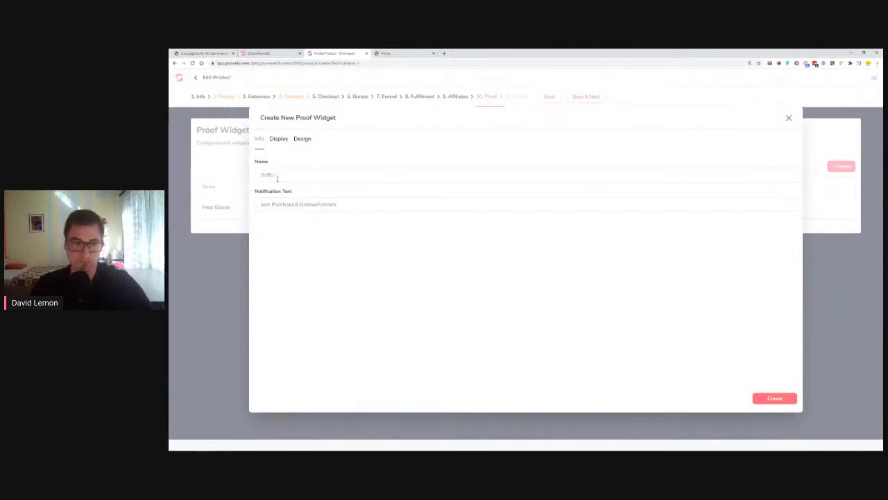
{"action": "type", "text": " Cover Le"}
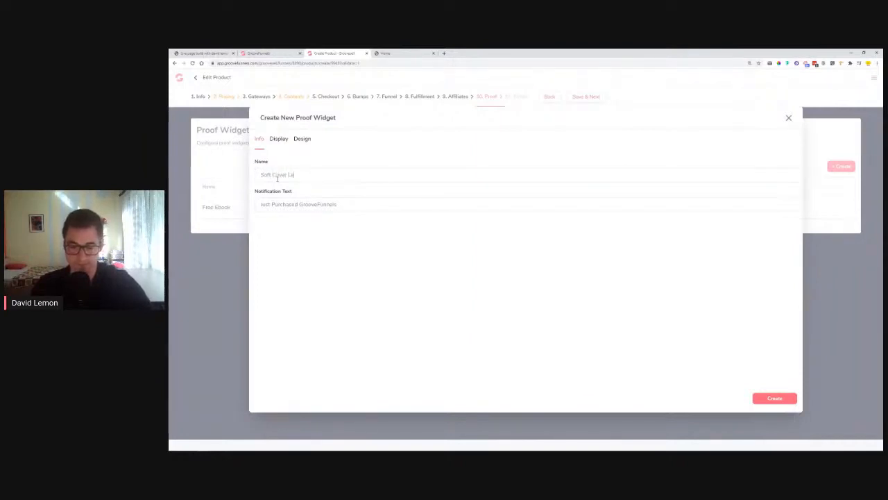
{"action": "type", "text": "monAid book"}
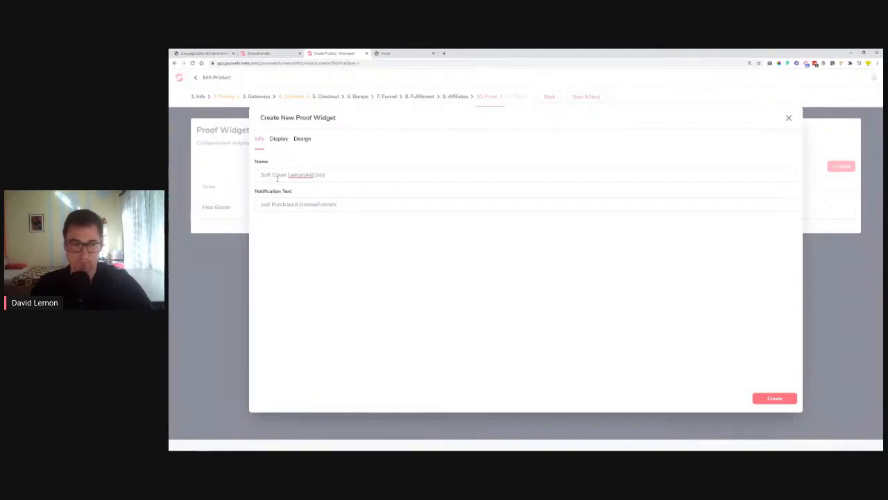
{"action": "key", "text": "Tab"}
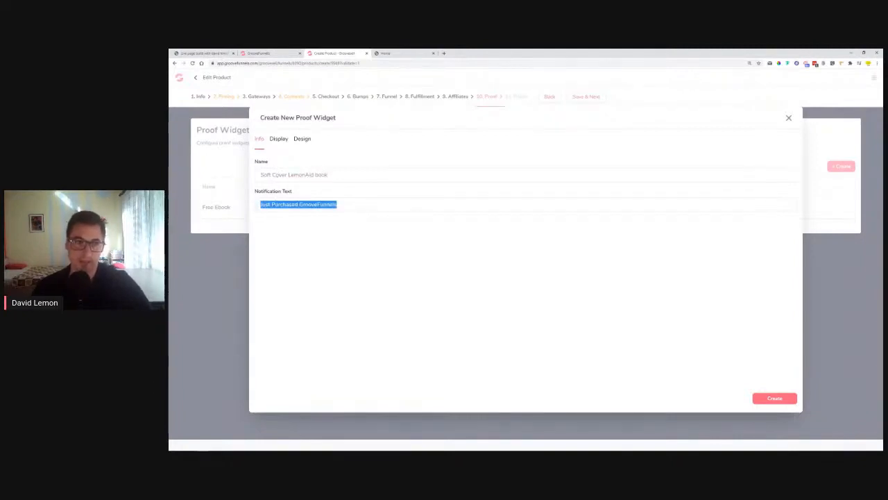
{"action": "left_click", "coordinate": [369, 203]}
{"action": "key", "text": "BackSpace"}
{"action": "key", "text": "BackSpace"}
{"action": "key", "text": "BackSpace"}
{"action": "key", "text": "BackSpace"}
{"action": "key", "text": "BackSpace"}
{"action": "key", "text": "BackSpace"}
{"action": "key", "text": "BackSpace"}
{"action": "key", "text": "BackSpace"}
{"action": "key", "text": "BackSpace"}
{"action": "key", "text": "BackSpace"}
{"action": "key", "text": "BackSpace"}
{"action": "key", "text": "BackSpace"}
{"action": "key", "text": "BackSpace"}
{"action": "type", "text": "the So"}
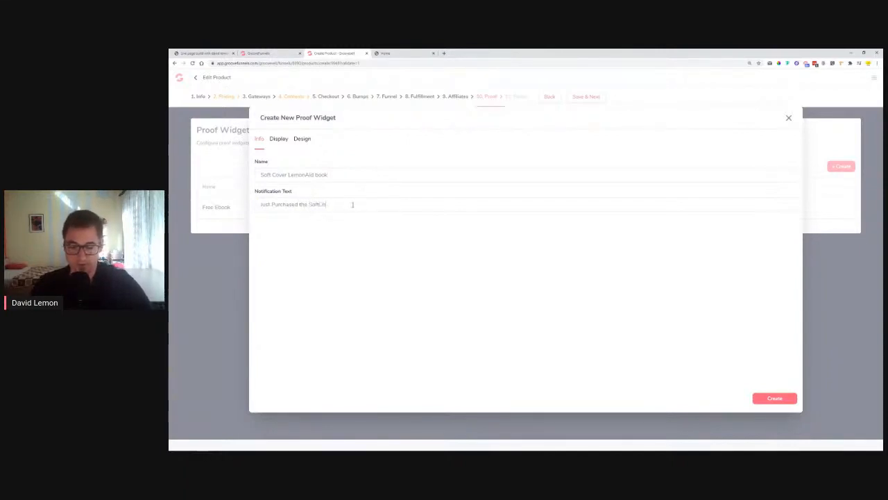
{"action": "type", "text": "ft Cover LemonAid boo"}
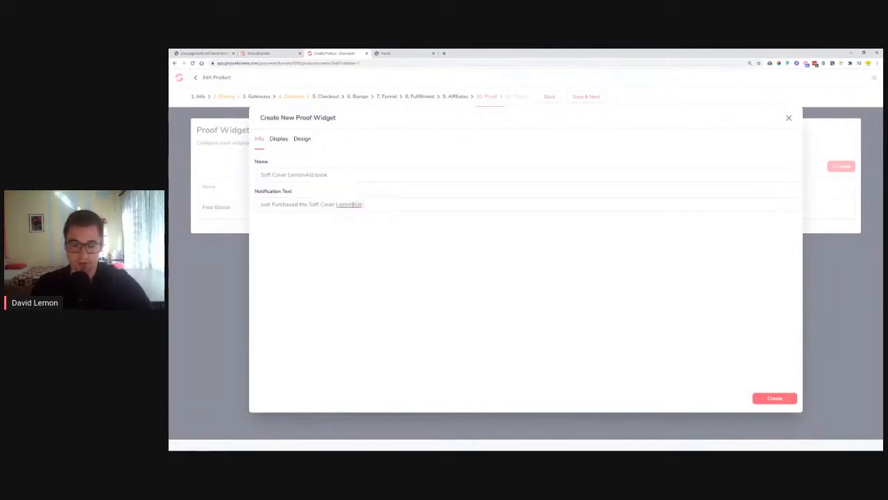
{"action": "key", "text": "BackSpace"}
{"action": "key", "text": "BackSpace"}
{"action": "key", "text": "BackSpace"}
{"action": "key", "text": "BackSpace"}
{"action": "key", "text": "BackSpace"}
{"action": "key", "text": "BackSpace"}
{"action": "key", "text": "BackSpace"}
{"action": "key", "text": "BackSpace"}
{"action": "key", "text": "BackSpace"}
{"action": "key", "text": "BackSpace"}
{"action": "key", "text": "BackSpace"}
{"action": "key", "text": "BackSpace"}
{"action": "key", "text": "BackSpace"}
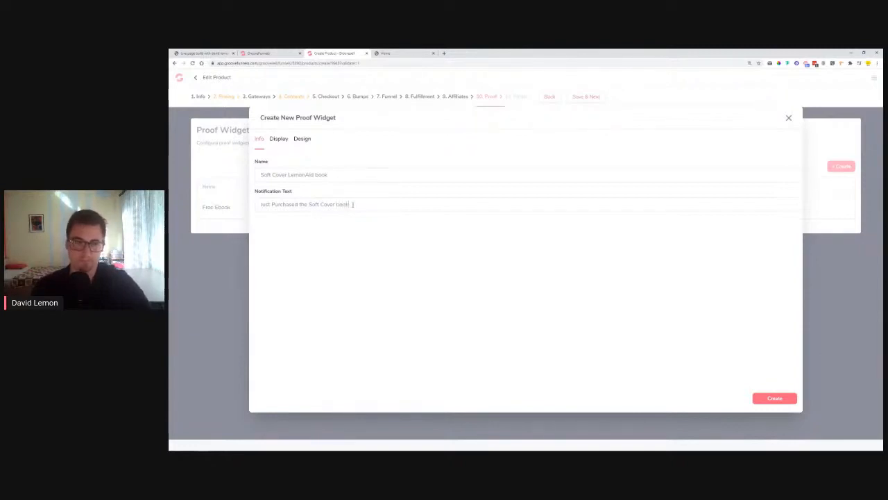
{"action": "left_click", "coordinate": [784, 400]}
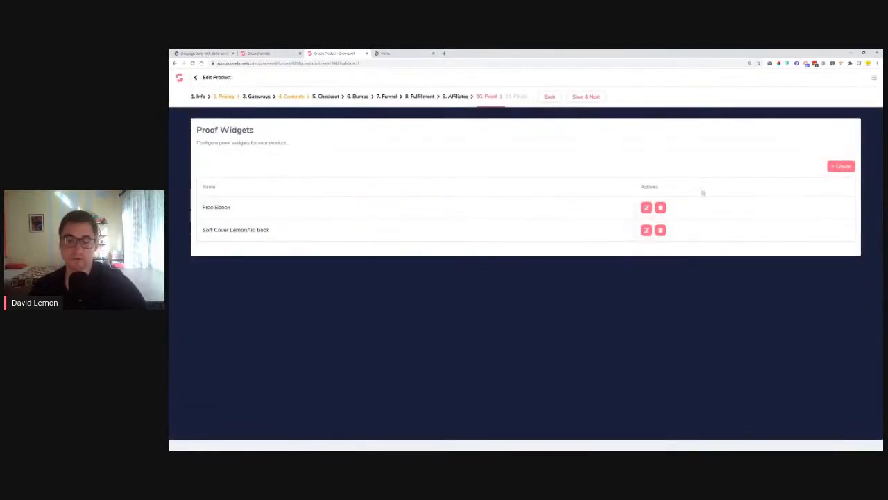
{"action": "left_click", "coordinate": [645, 208]}
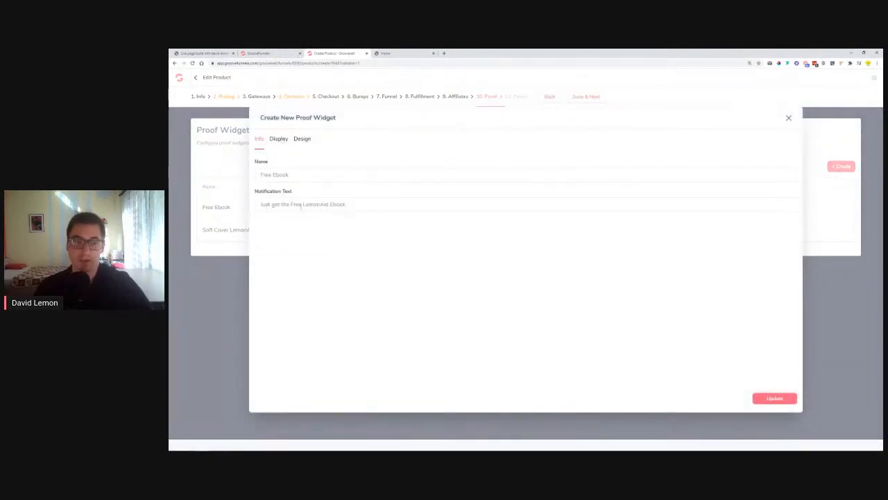
In the Free Ebook widget's Display settings, set the delay between notifications to 5 Seconds
{"action": "left_click", "coordinate": [278, 139]}
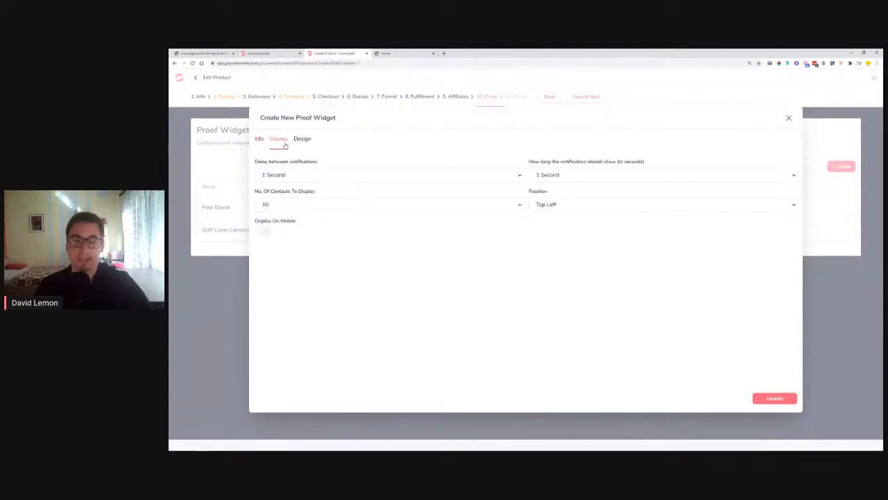
{"action": "left_click_drag", "start_coordinate": [255, 162], "coordinate": [332, 166]}
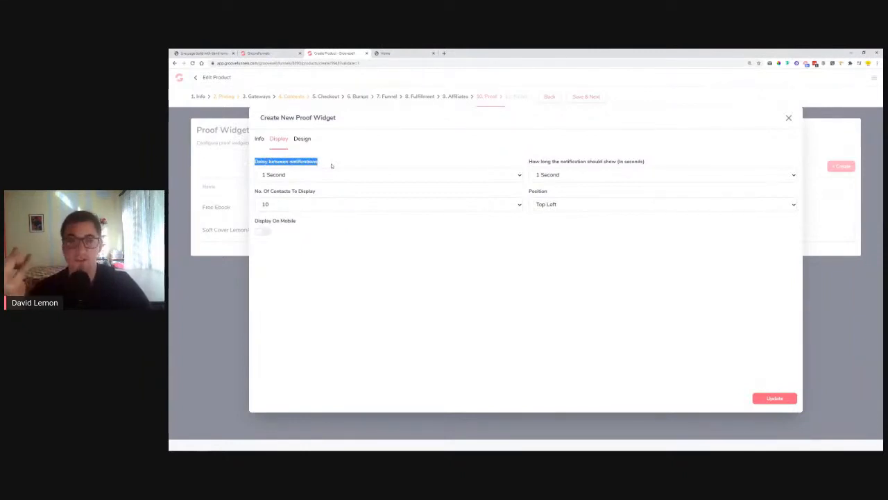
{"action": "left_click", "coordinate": [361, 175]}
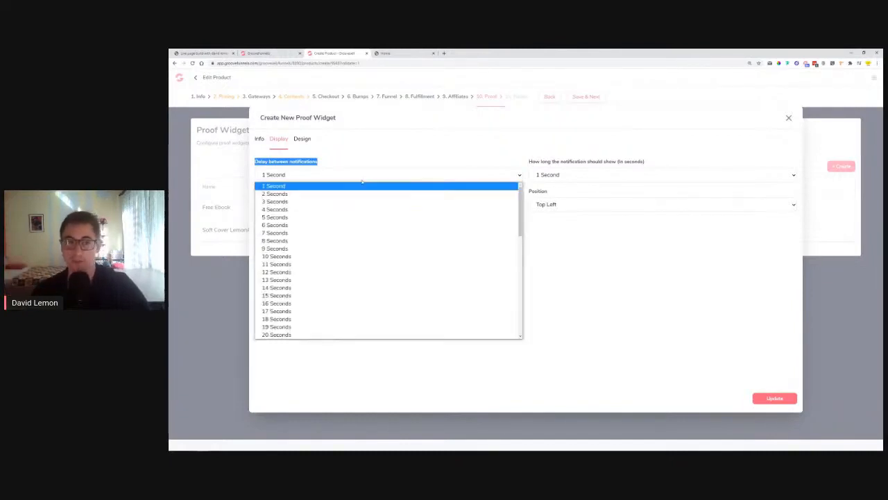
{"action": "left_click", "coordinate": [340, 218]}
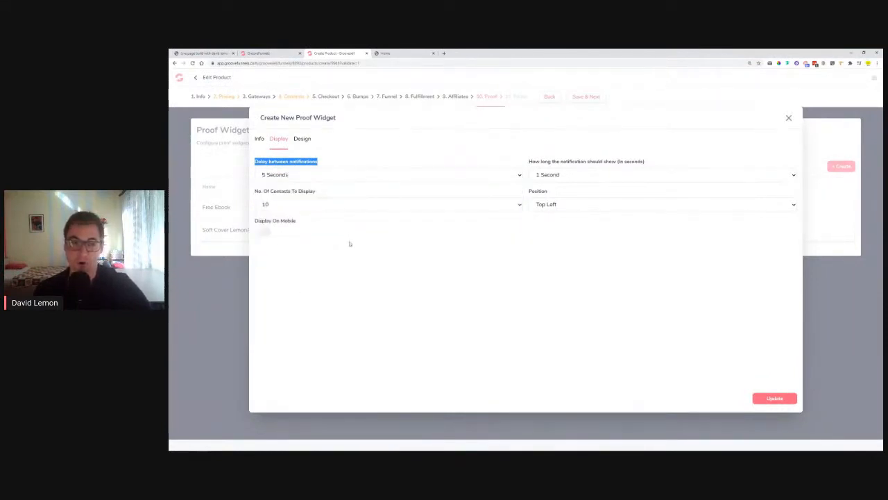
{"action": "left_click", "coordinate": [382, 177]}
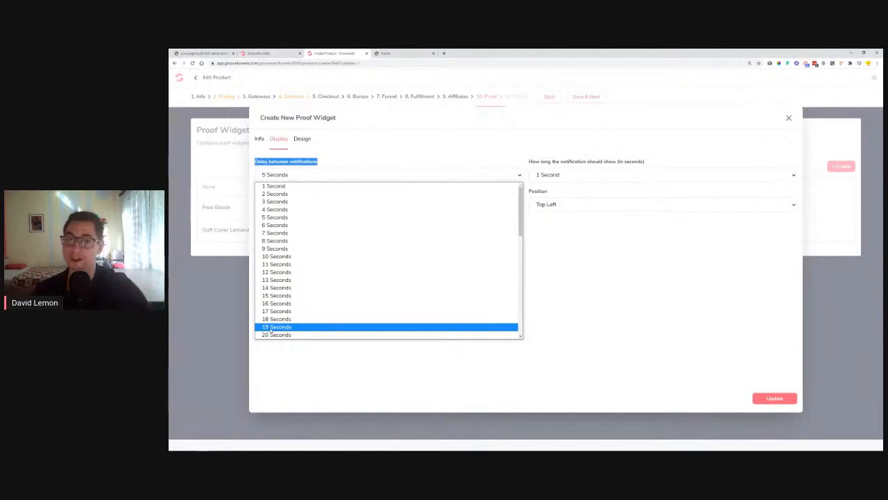
{"action": "left_click", "coordinate": [286, 218]}
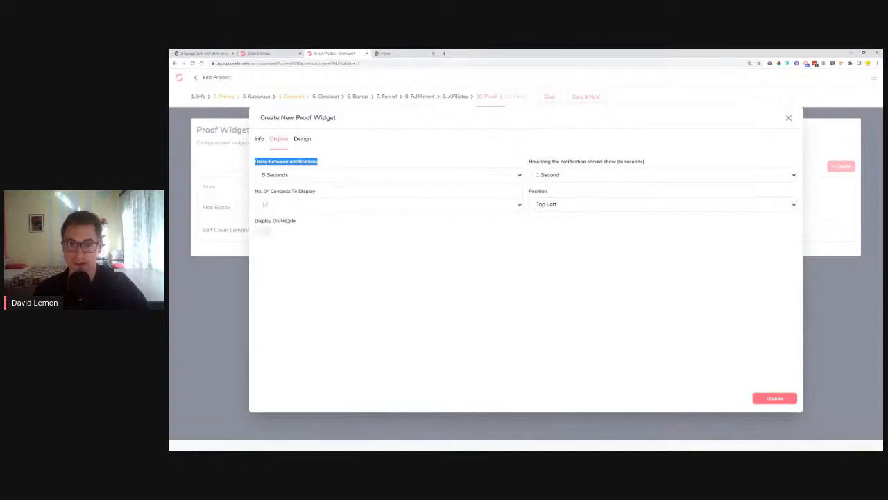
{"action": "left_click_drag", "start_coordinate": [530, 161], "coordinate": [617, 162]}
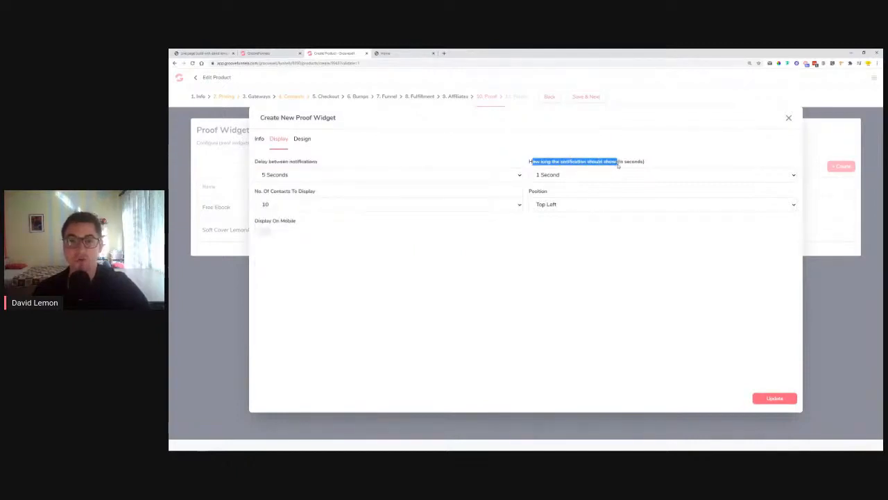
Show each notification for 6 Seconds, keep 10 contacts, and position notifications at Bottom Left
{"action": "left_click", "coordinate": [571, 177]}
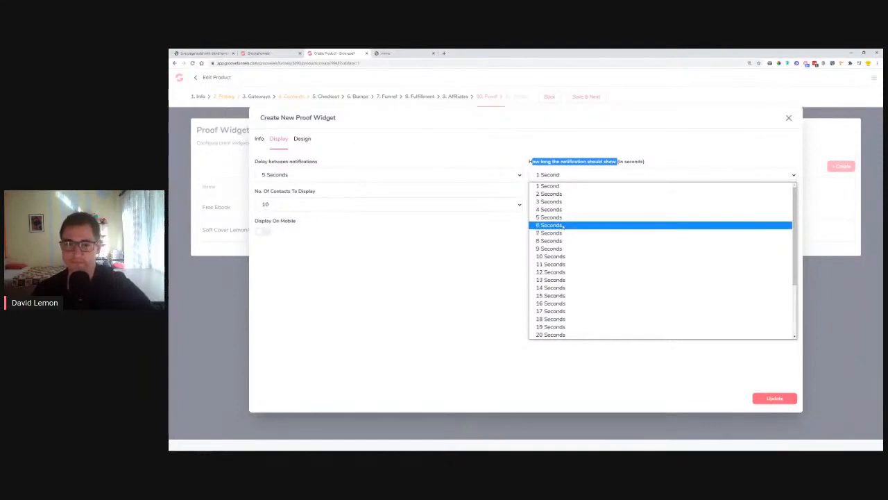
{"action": "left_click", "coordinate": [564, 232]}
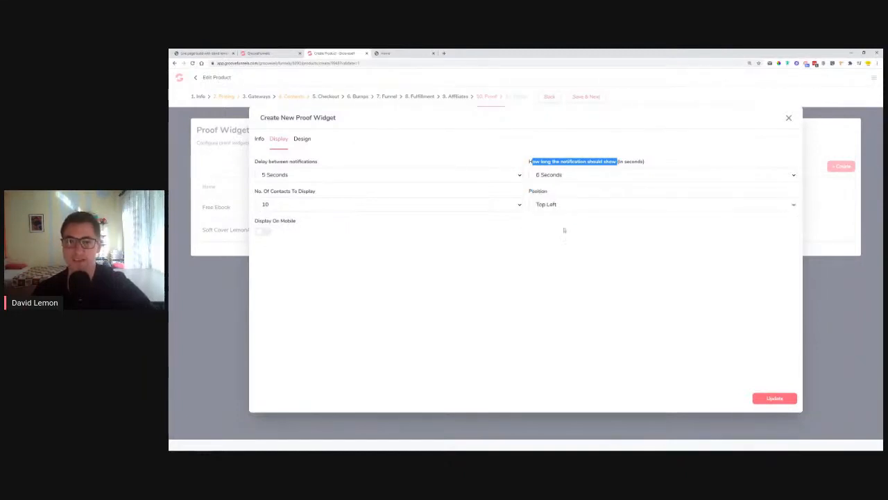
{"action": "left_click", "coordinate": [300, 204]}
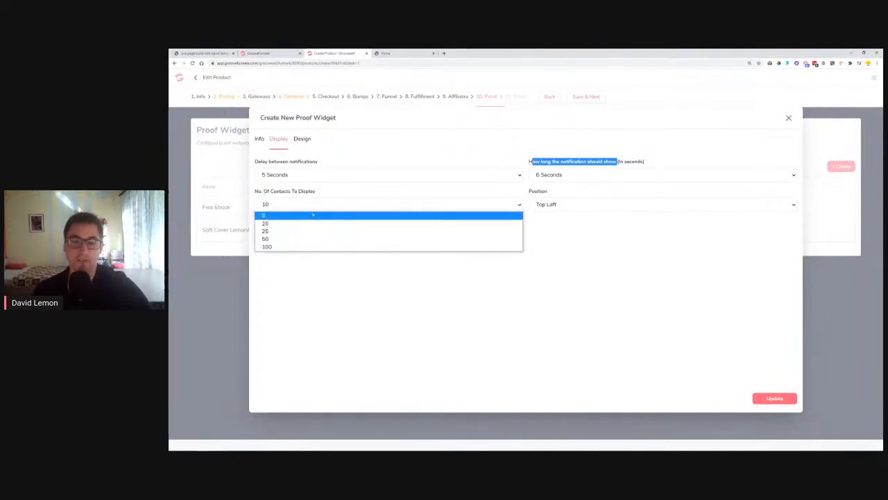
{"action": "left_click", "coordinate": [314, 210]}
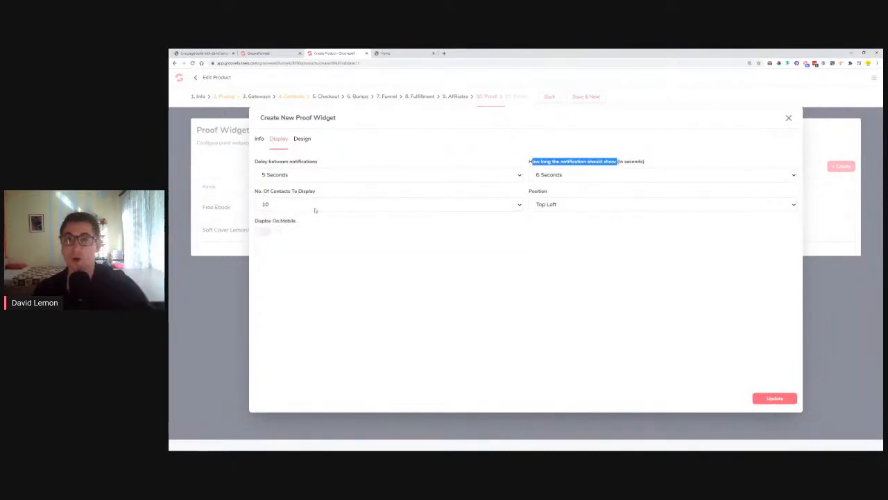
{"action": "left_click", "coordinate": [581, 205]}
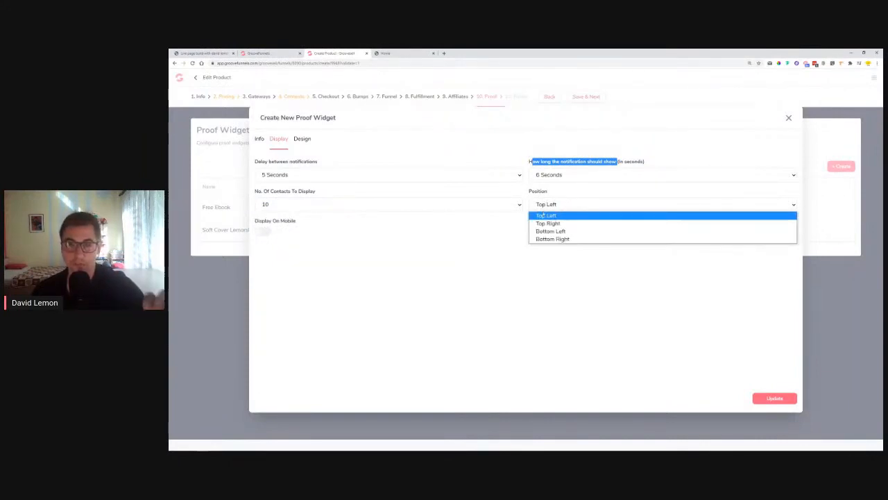
{"action": "left_click", "coordinate": [557, 231]}
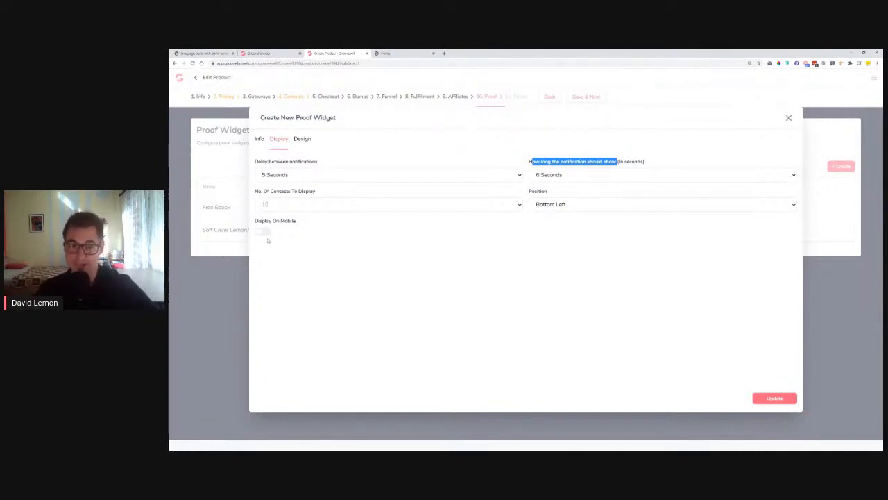
{"action": "left_click", "coordinate": [303, 141]}
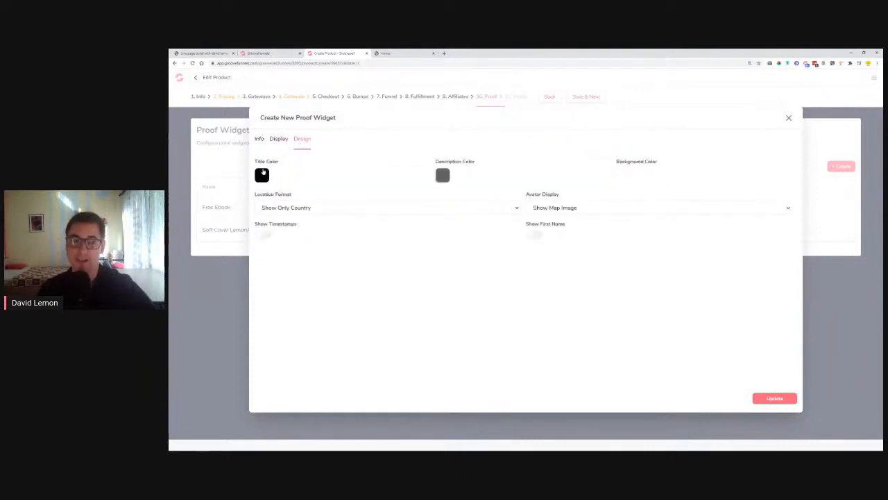
{"action": "left_click", "coordinate": [262, 173]}
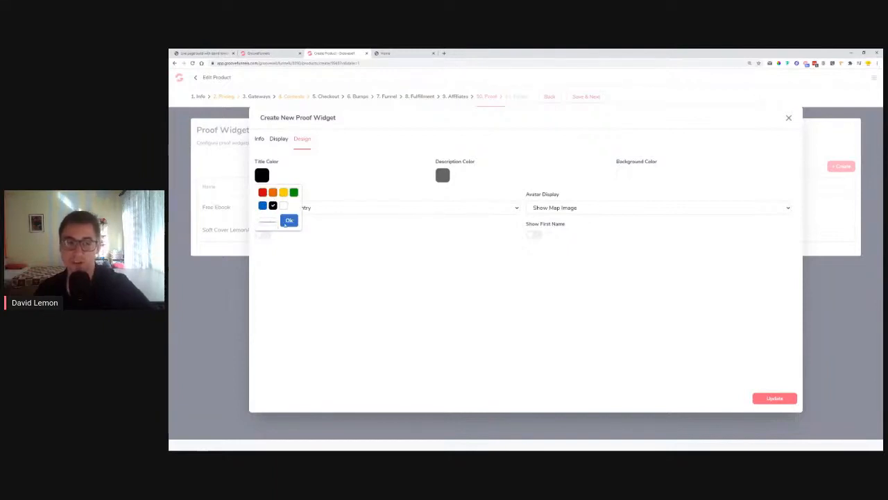
{"action": "left_click", "coordinate": [449, 175]}
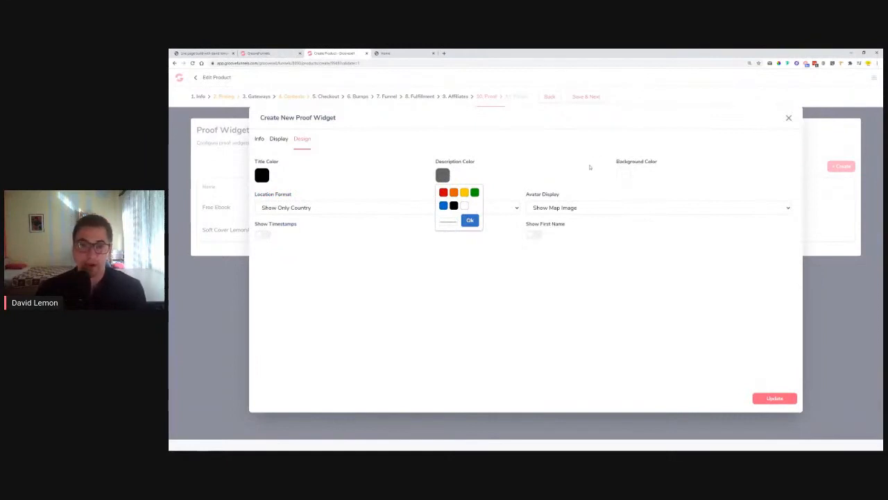
{"action": "left_click", "coordinate": [631, 177]}
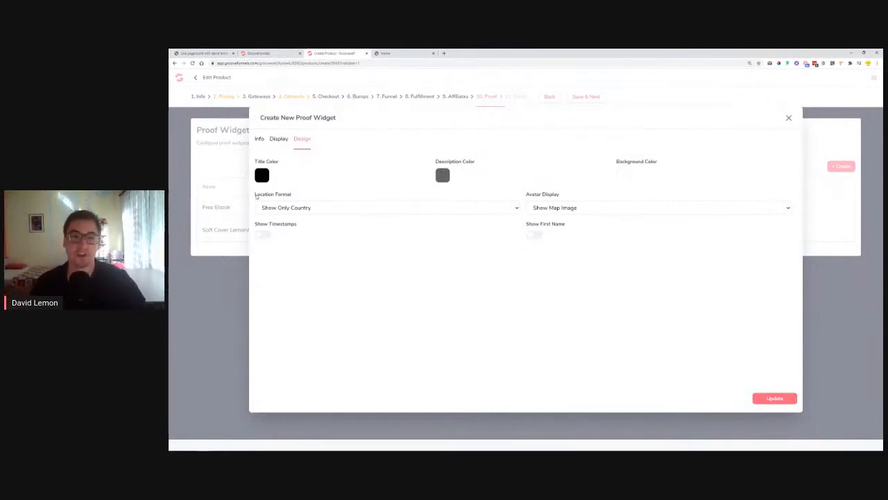
{"action": "left_click", "coordinate": [297, 206]}
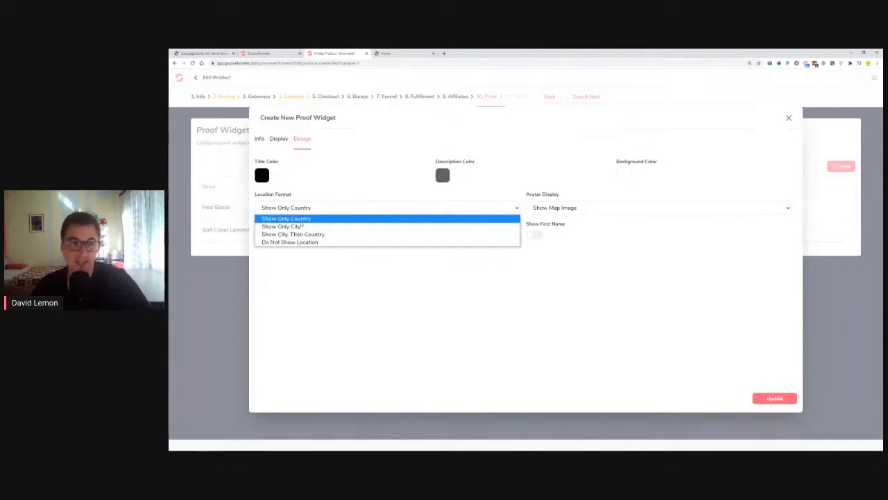
{"action": "left_click", "coordinate": [301, 220]}
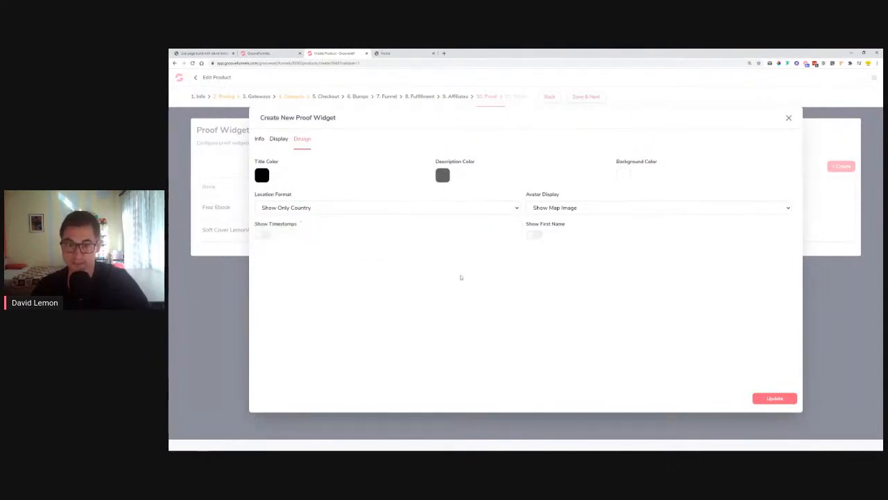
{"action": "left_click_drag", "start_coordinate": [525, 196], "coordinate": [570, 200]}
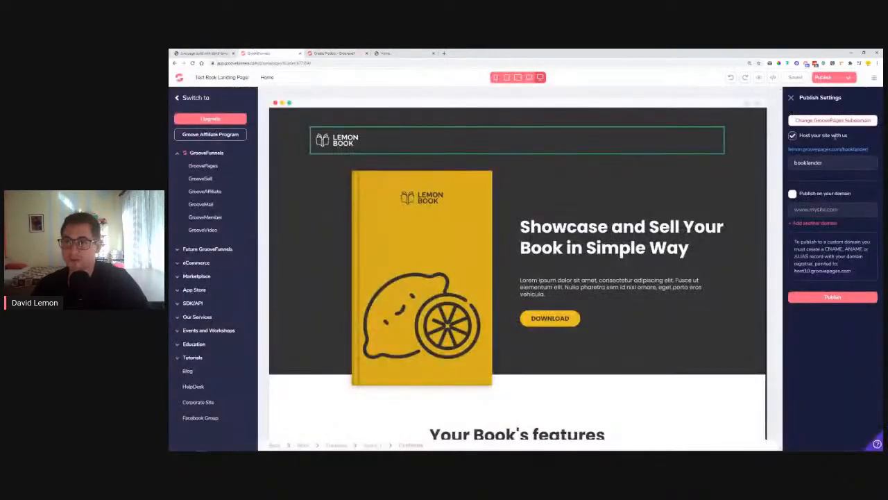
{"action": "left_click", "coordinate": [829, 149]}
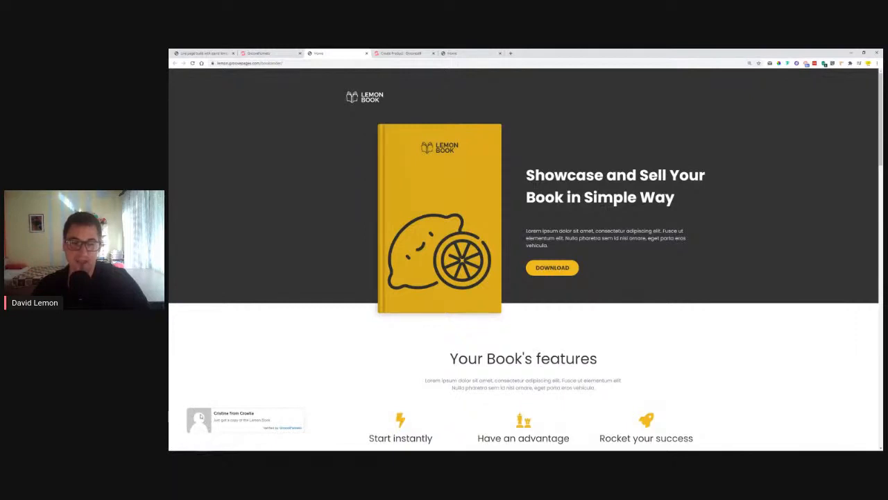
{"action": "left_click", "coordinate": [397, 54]}
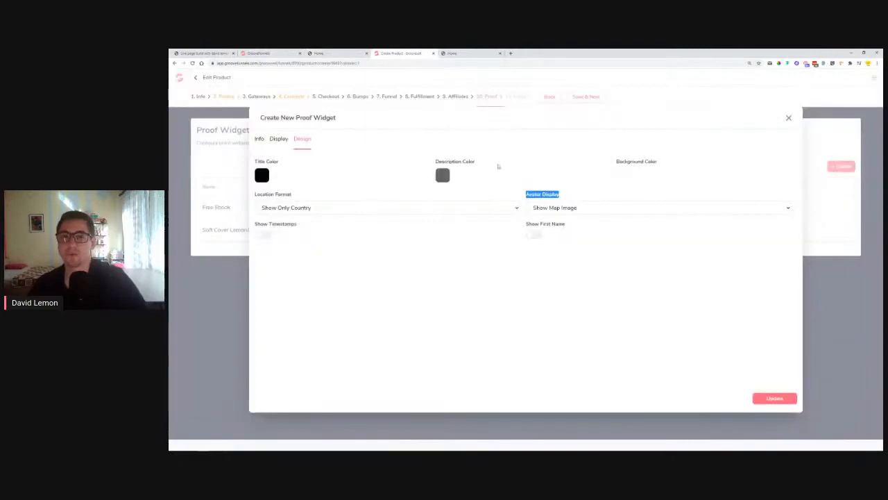
Keep the Show Map Image avatar, leave timestamps off, turn on Show First Name, and update the widget
{"action": "left_click", "coordinate": [627, 211]}
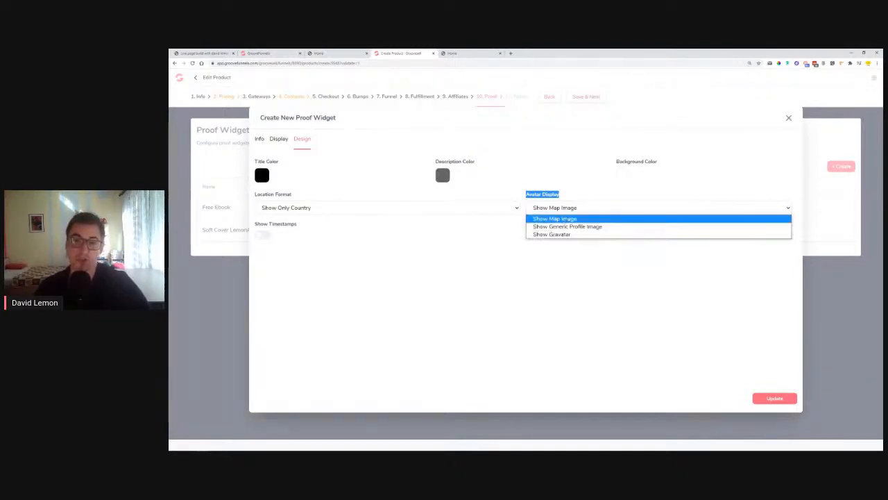
{"action": "left_click", "coordinate": [550, 219]}
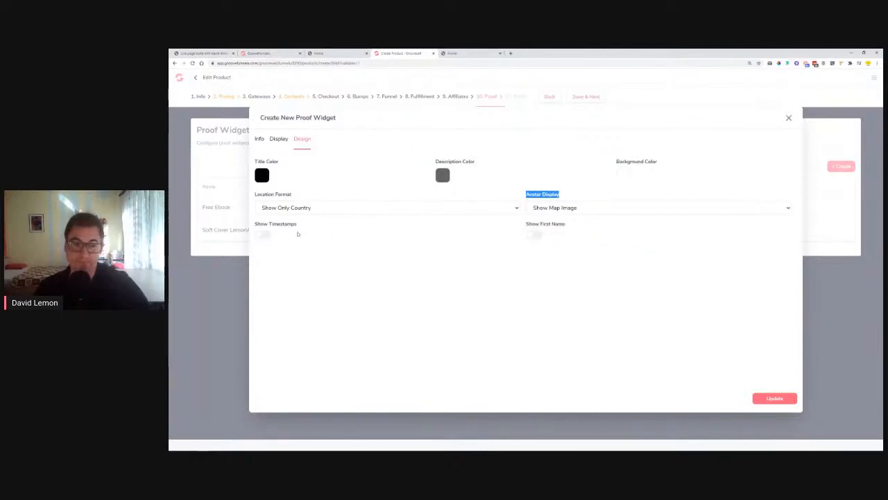
{"action": "left_click", "coordinate": [261, 236]}
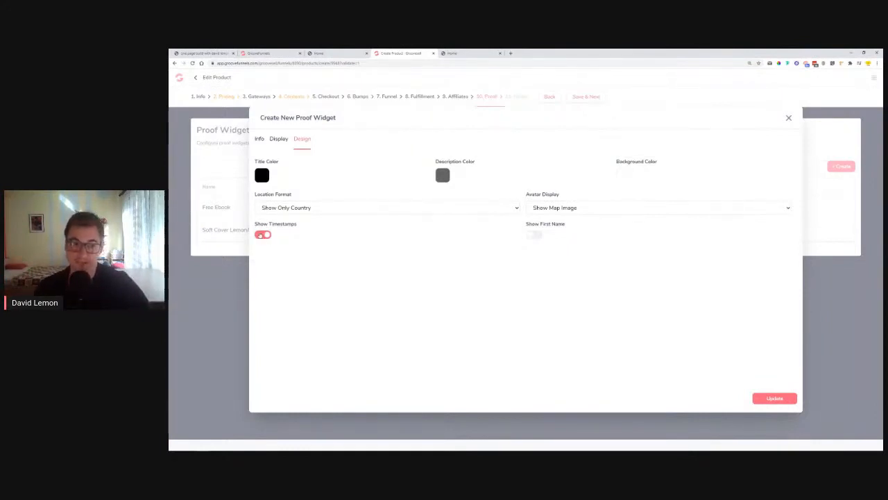
{"action": "left_click", "coordinate": [262, 237]}
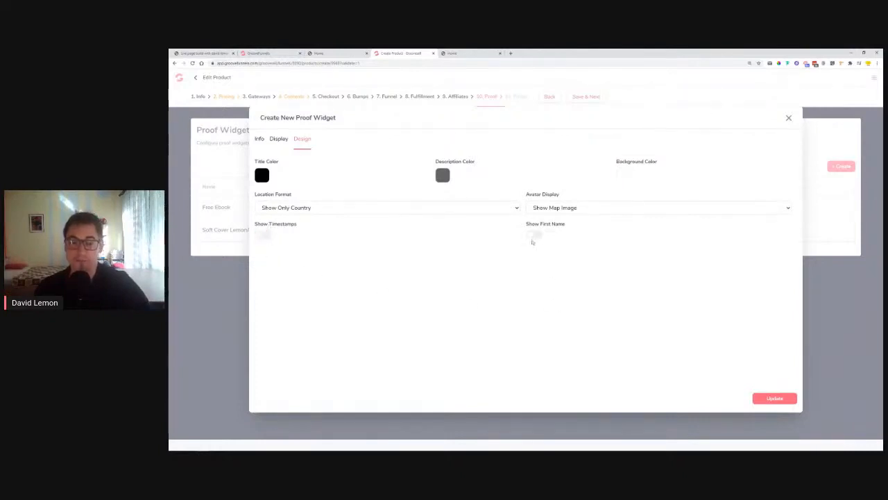
{"action": "left_click", "coordinate": [536, 236]}
{"action": "mouse_move", "coordinate": [521, 226]}
{"action": "left_mouse_down"}
{"action": "mouse_move", "coordinate": [550, 226]}
{"action": "mouse_move", "coordinate": [528, 236]}
{"action": "left_mouse_up"}
{"action": "left_click", "coordinate": [534, 237]}
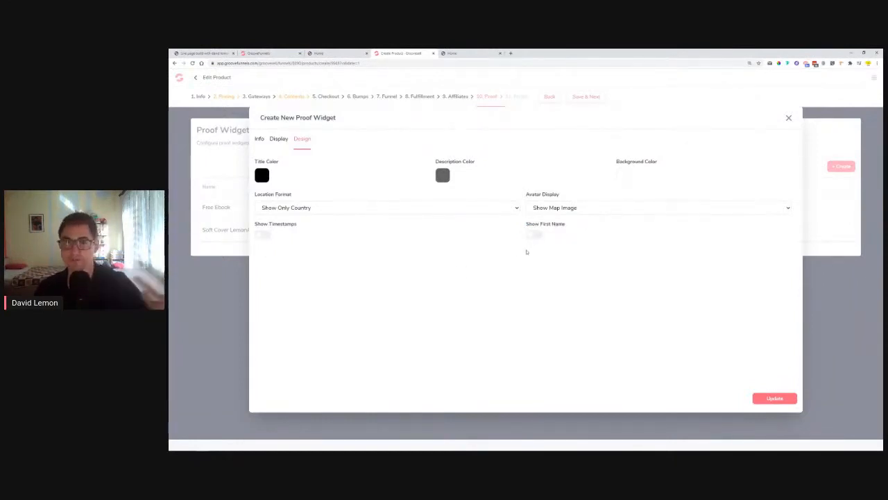
{"action": "left_click", "coordinate": [537, 236]}
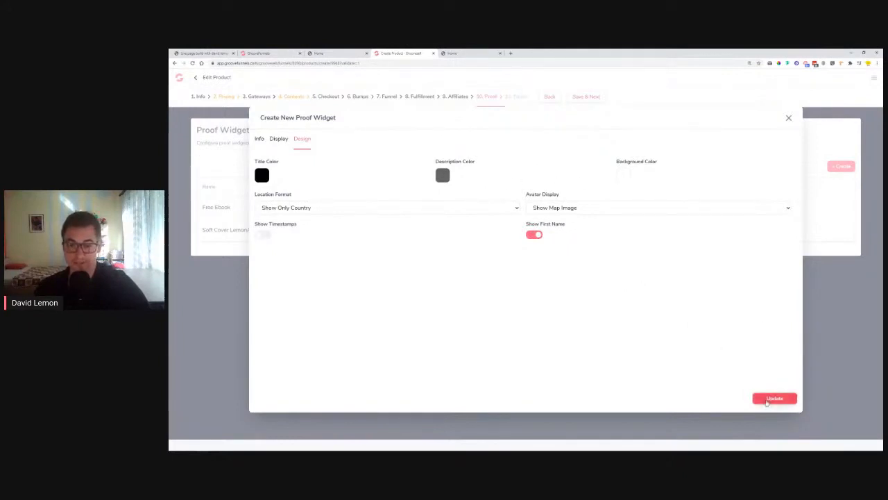
{"action": "left_click", "coordinate": [767, 401]}
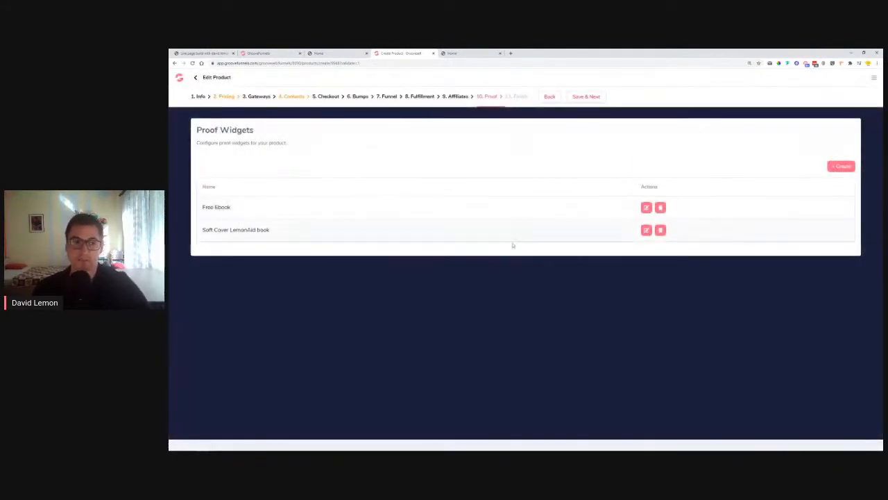
Give the Soft Cover LemonAid book widget a 6-second delay, 6-second duration, and Bottom Left position
{"action": "left_click", "coordinate": [646, 230]}
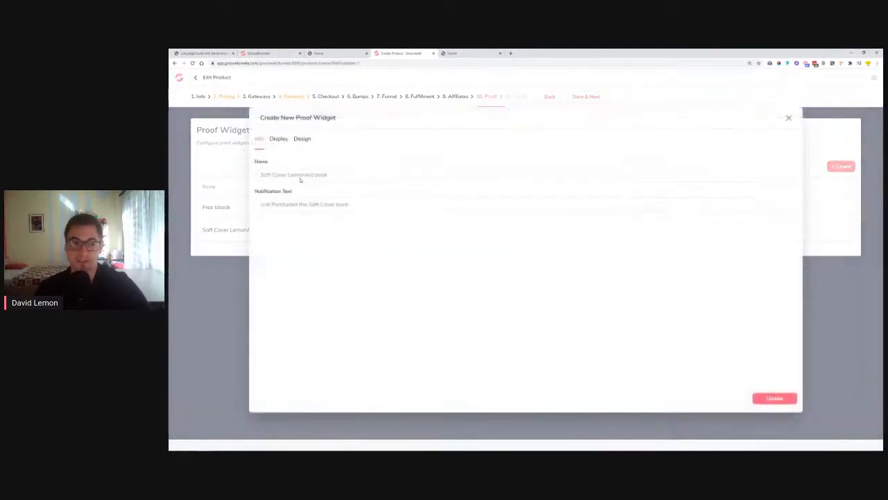
{"action": "left_click", "coordinate": [279, 140]}
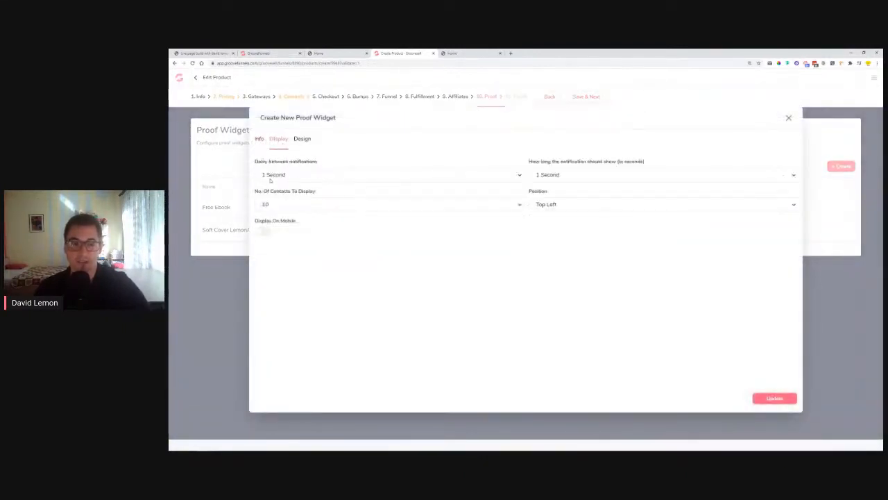
{"action": "left_click", "coordinate": [283, 178]}
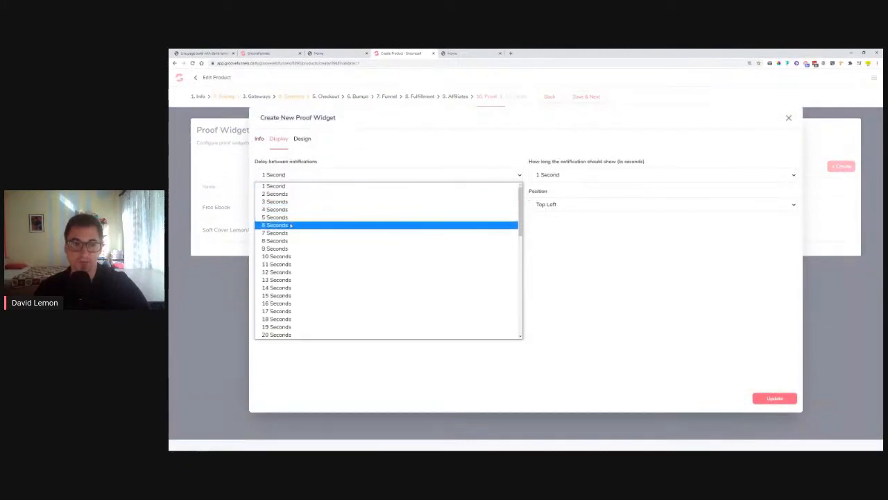
{"action": "left_click", "coordinate": [278, 225]}
{"action": "left_click", "coordinate": [582, 176]}
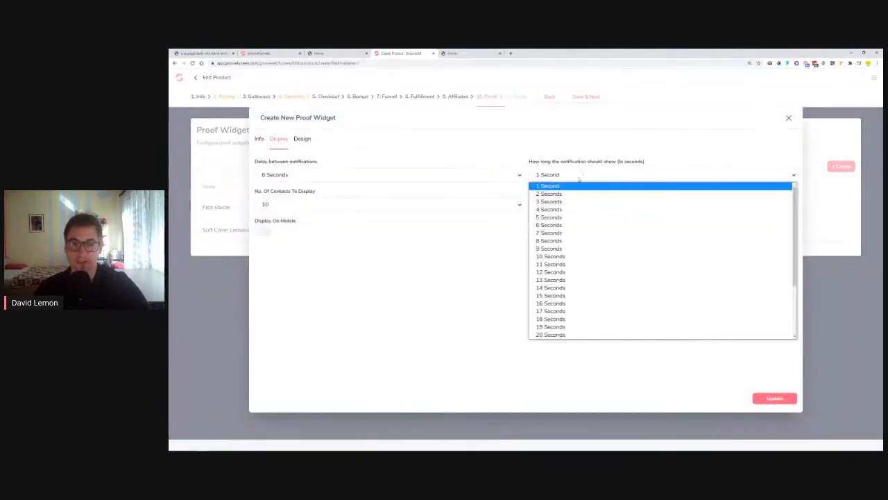
{"action": "left_click", "coordinate": [577, 220]}
{"action": "left_click", "coordinate": [572, 177]}
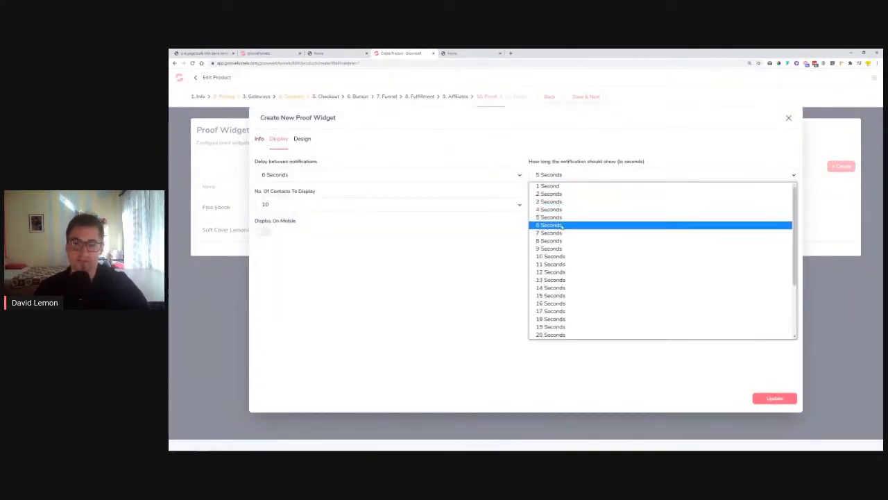
{"action": "left_click", "coordinate": [561, 219]}
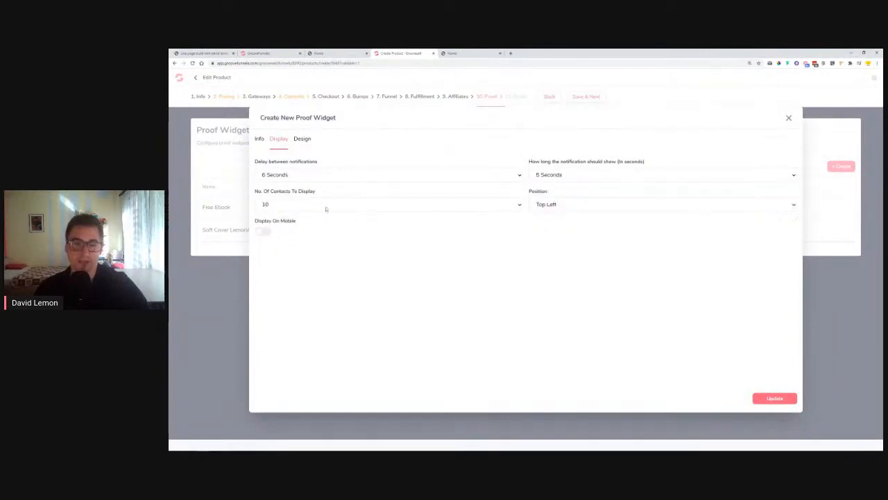
{"action": "left_click", "coordinate": [603, 208]}
{"action": "left_click", "coordinate": [574, 230]}
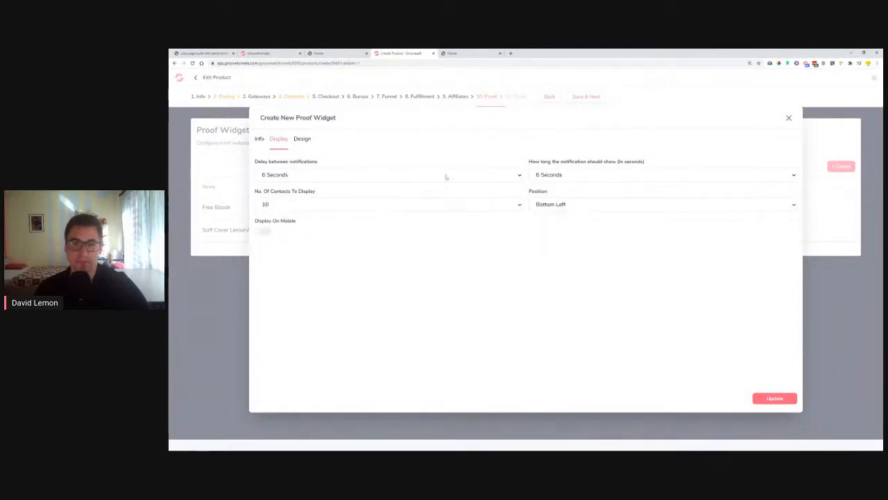
Turn on Show First Name and Show Timestamps, update the widget, and Save & Next to Finish
{"action": "left_click", "coordinate": [304, 140]}
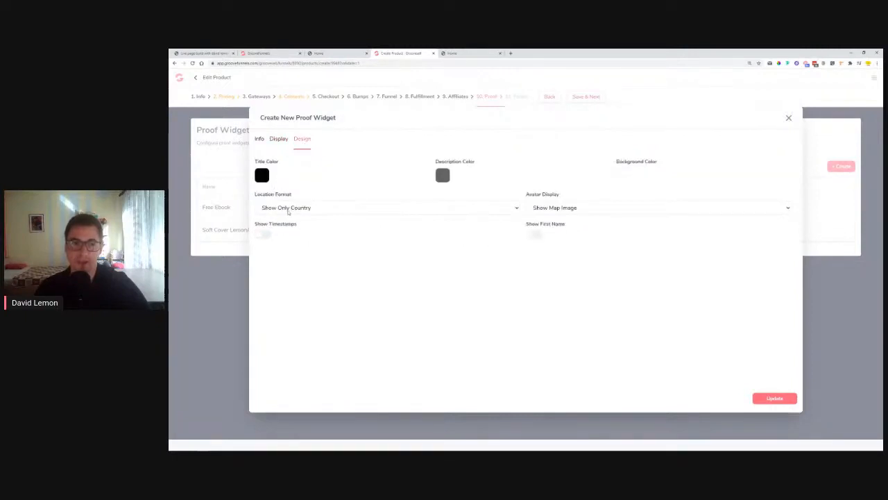
{"action": "left_click", "coordinate": [534, 235]}
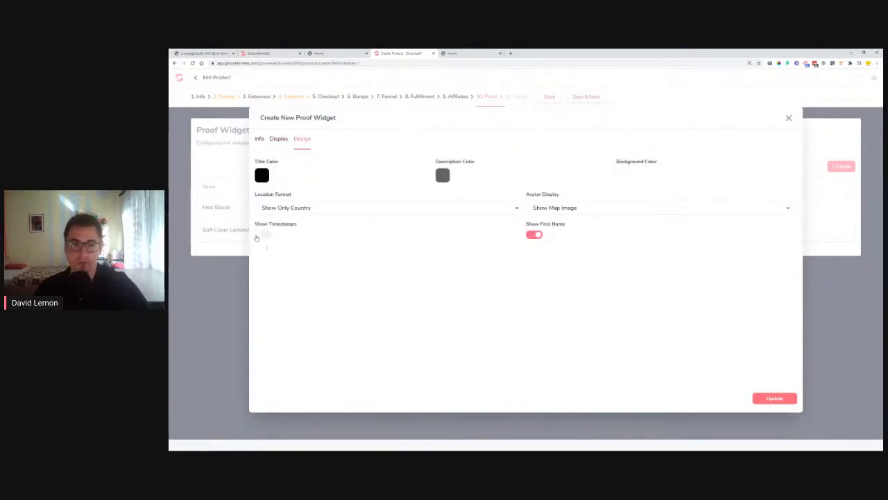
{"action": "left_click", "coordinate": [264, 235]}
{"action": "left_click", "coordinate": [770, 398]}
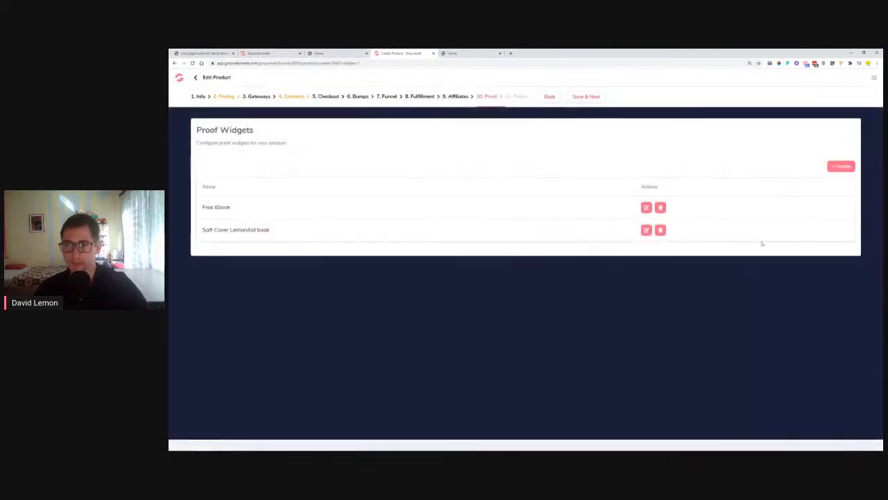
{"action": "left_click", "coordinate": [586, 98]}
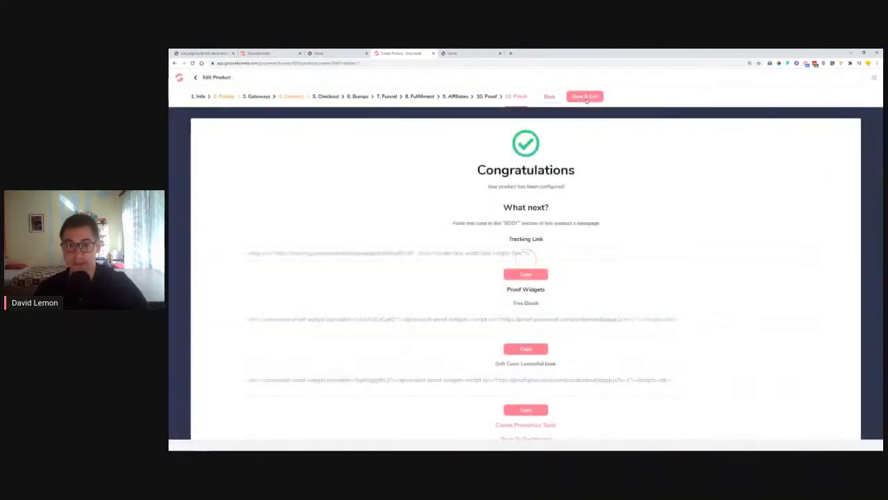
Select the tracking link code on the Congratulations page, then return to the GroovePages editor
{"action": "scroll", "coordinate": [662, 186], "scroll_direction": "down", "scroll_amount": 1}
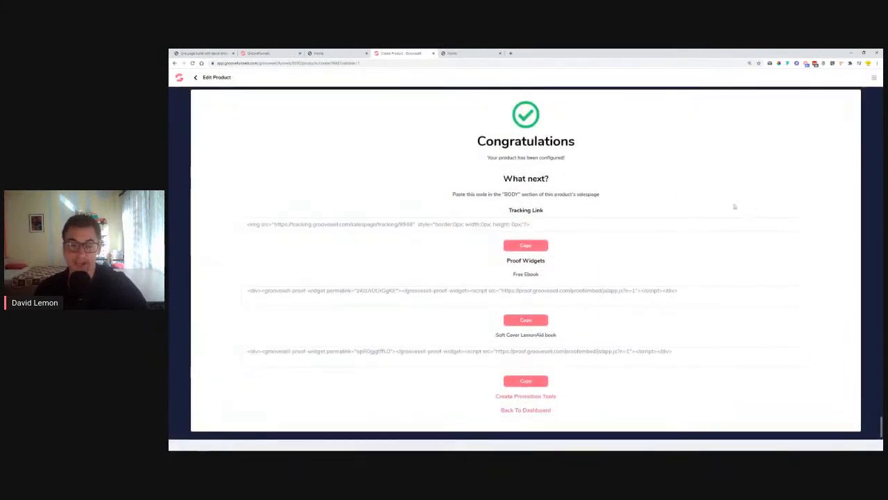
{"action": "left_click", "coordinate": [525, 245]}
{"action": "left_click", "coordinate": [258, 53]}
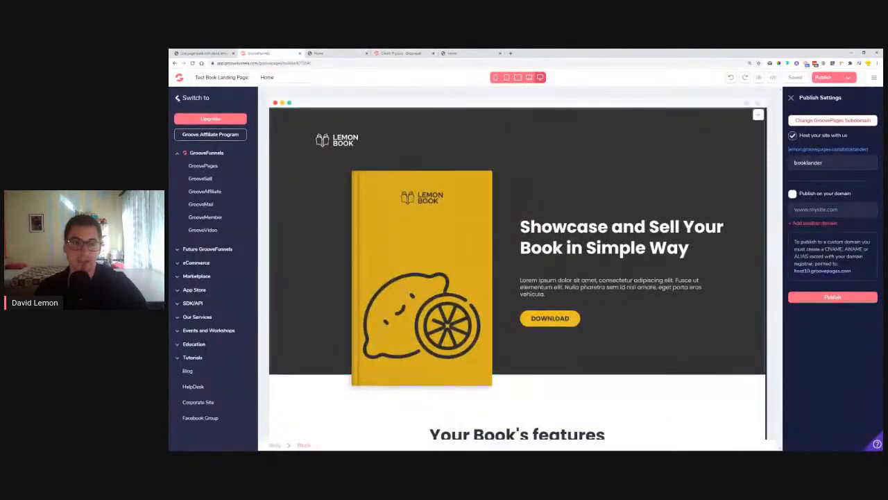
Open the Home page's settings and delete all the old code from the body-top include box
{"action": "left_click", "coordinate": [179, 146]}
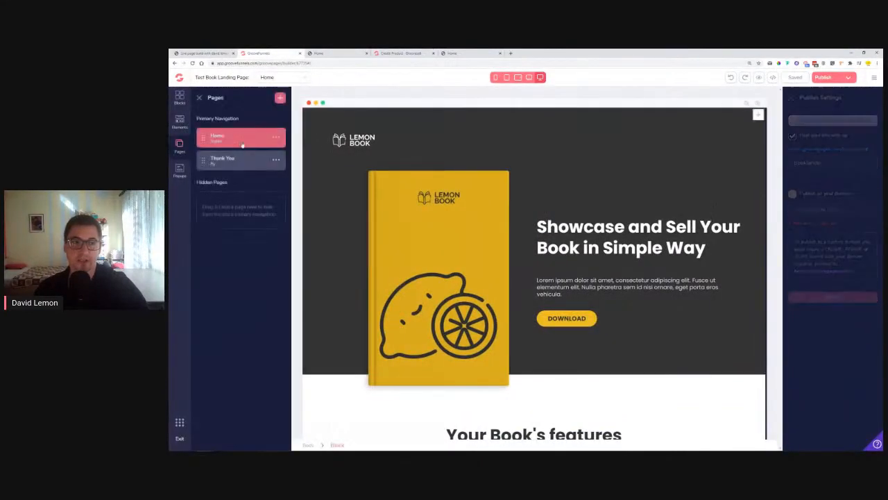
{"action": "left_click", "coordinate": [277, 139]}
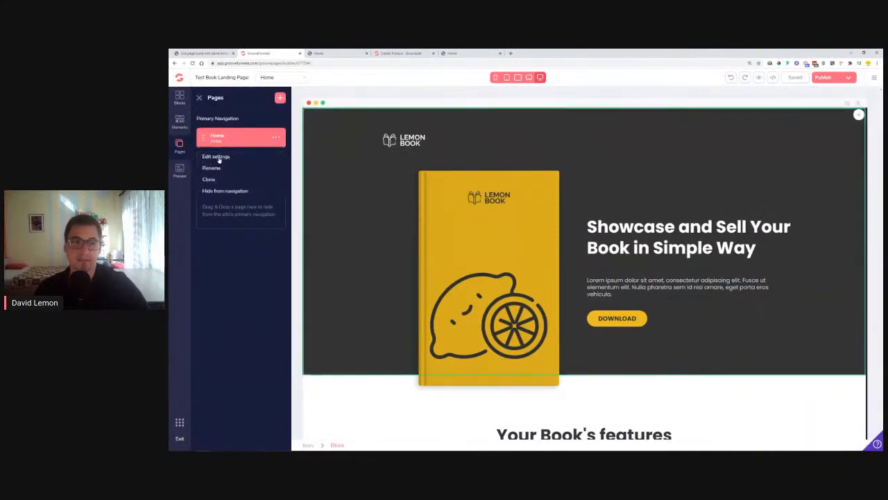
{"action": "left_click", "coordinate": [219, 159]}
{"action": "scroll", "coordinate": [222, 333], "scroll_direction": "down", "scroll_amount": 1}
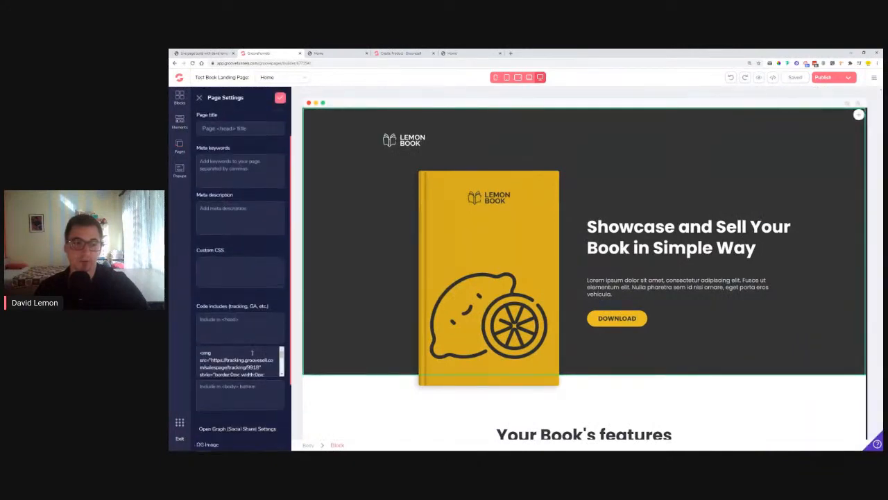
{"action": "key", "text": "ctrl+a"}
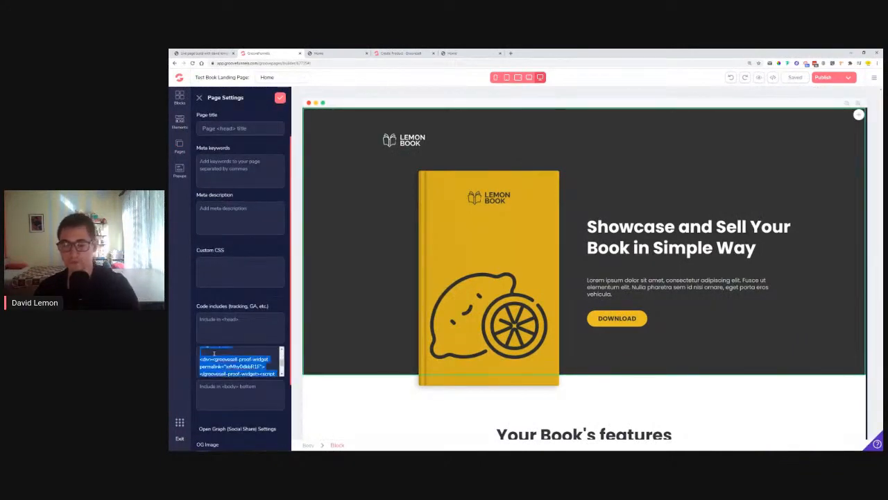
{"action": "key", "text": "BackSpace"}
{"action": "left_click", "coordinate": [399, 52]}
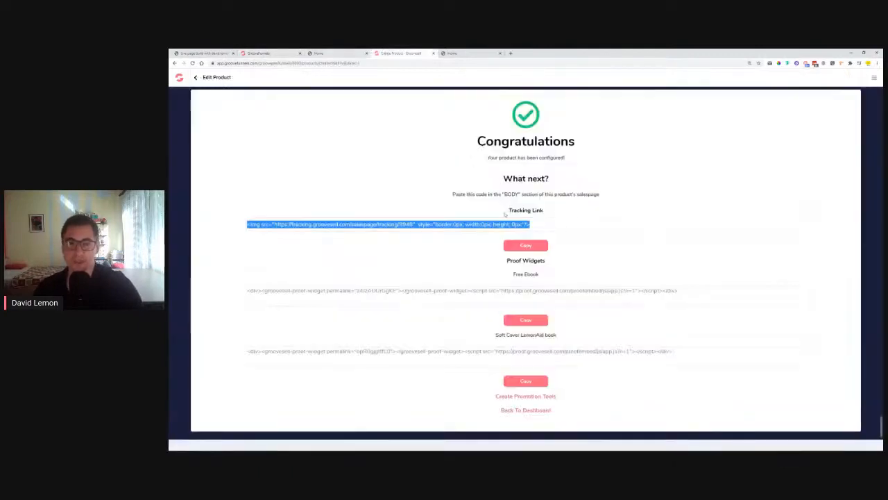
Copy the GrooveSell tracking link code to the clipboard and head back to the landing page editor
{"action": "left_click", "coordinate": [607, 179]}
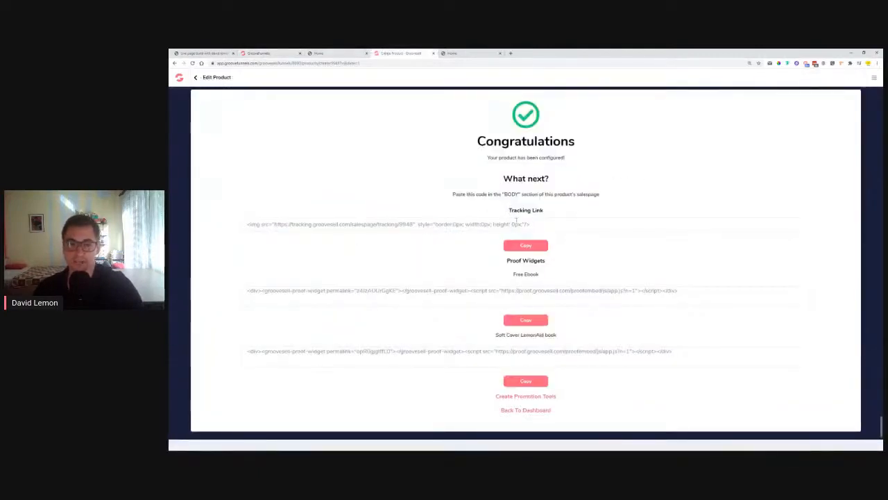
{"action": "left_click", "coordinate": [516, 222]}
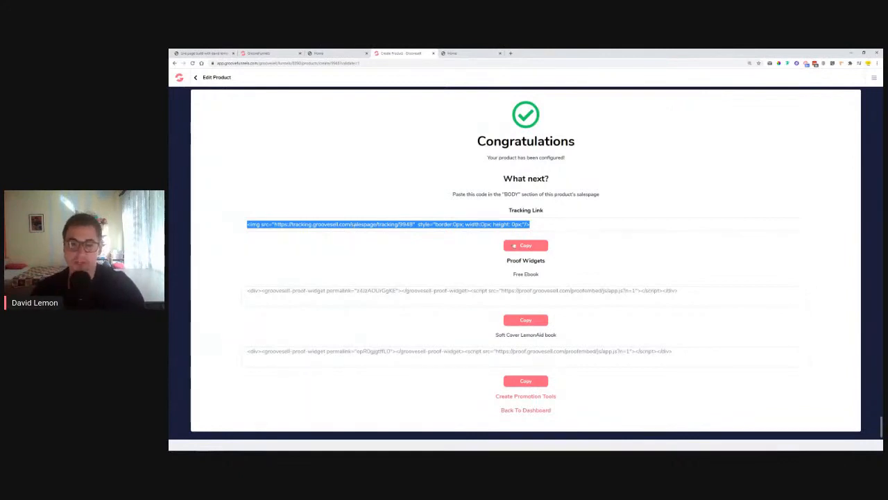
{"action": "left_click", "coordinate": [515, 245]}
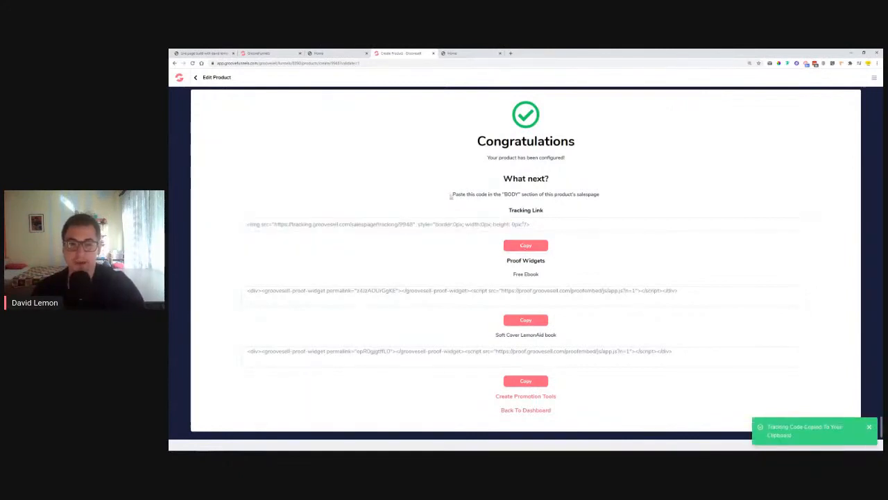
{"action": "left_click_drag", "start_coordinate": [451, 196], "coordinate": [594, 195]}
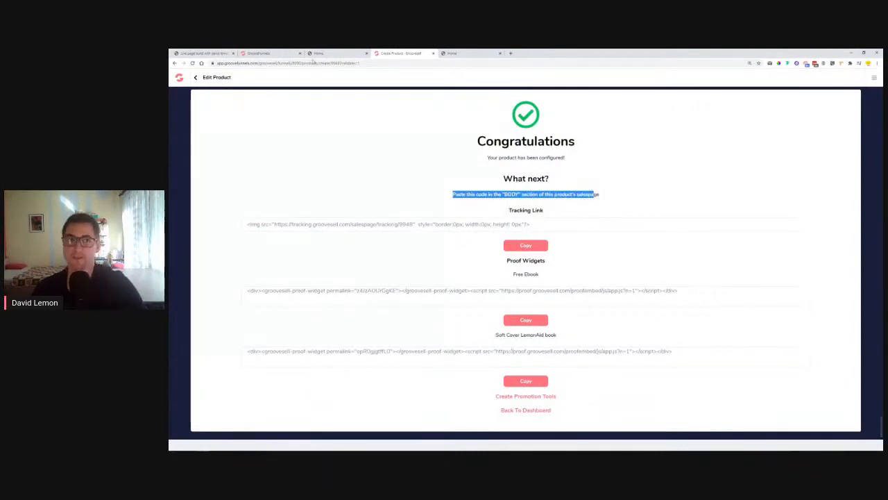
{"action": "left_click", "coordinate": [279, 54]}
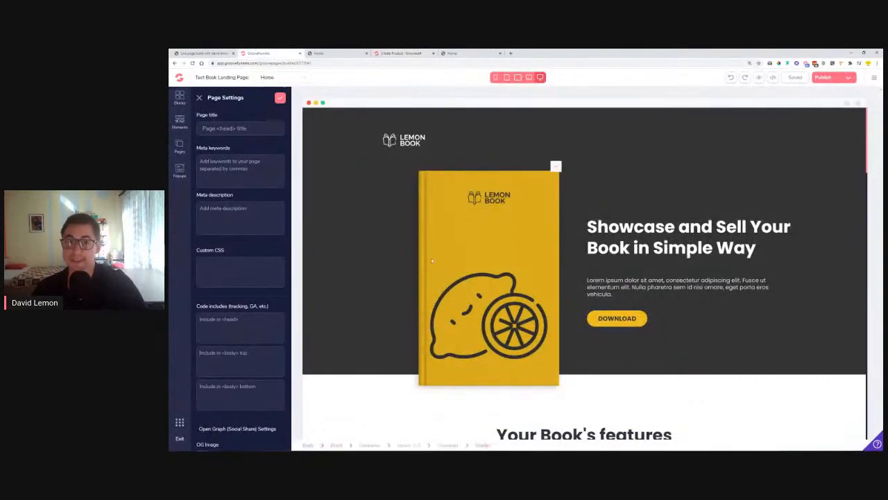
Close Page Settings and the Pages panel, then reopen the Home page's Edit settings
{"action": "left_click", "coordinate": [199, 97]}
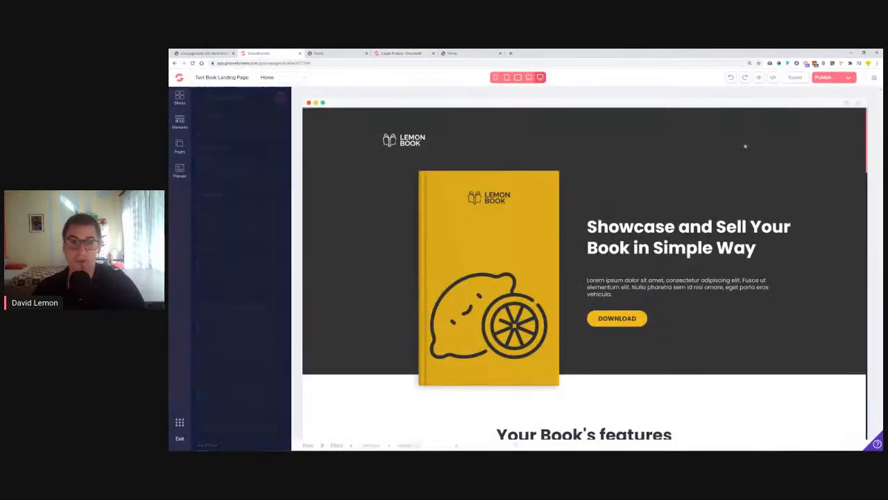
{"action": "left_click", "coordinate": [199, 98]}
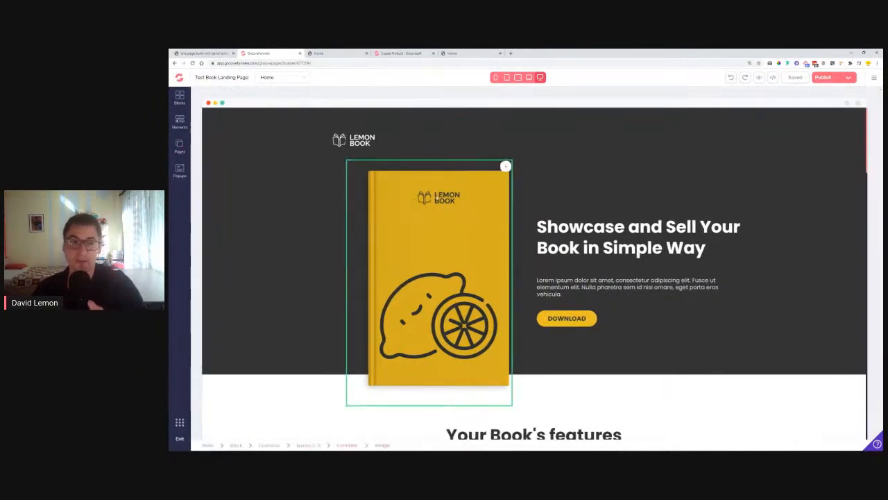
{"action": "left_click", "coordinate": [179, 145]}
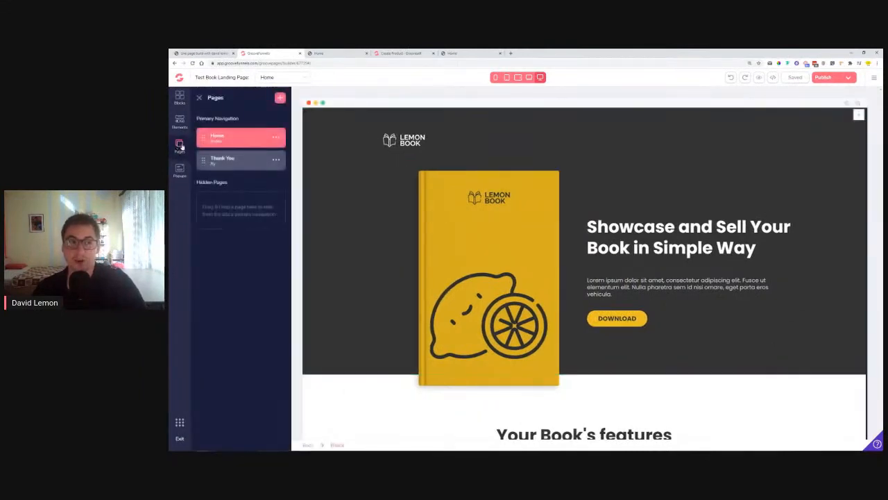
{"action": "left_click", "coordinate": [276, 139]}
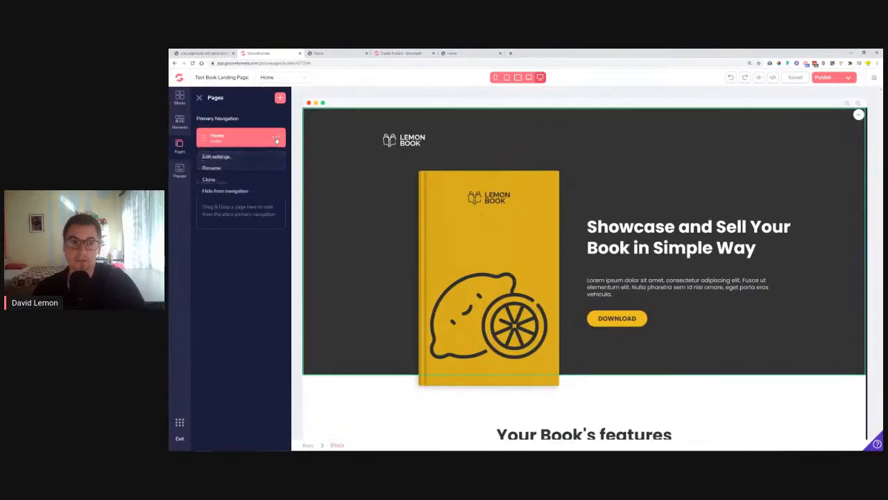
{"action": "left_click", "coordinate": [221, 159]}
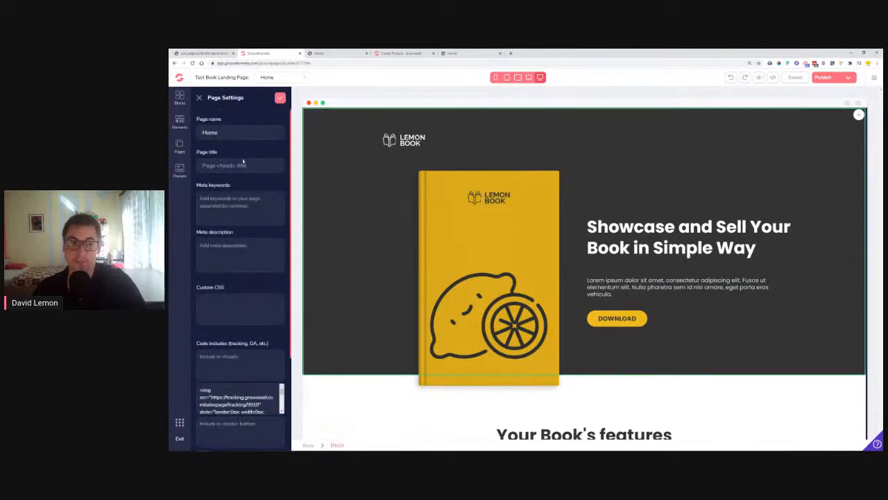
Replace the body code box contents with the pasted tracking code
{"action": "left_click", "coordinate": [226, 396]}
{"action": "key", "text": "ctrl+a"}
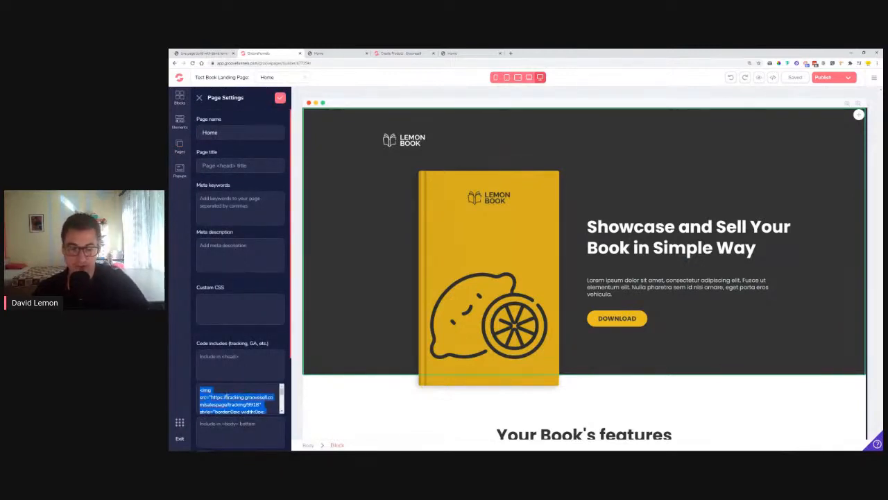
{"action": "key", "text": "ctrl+v"}
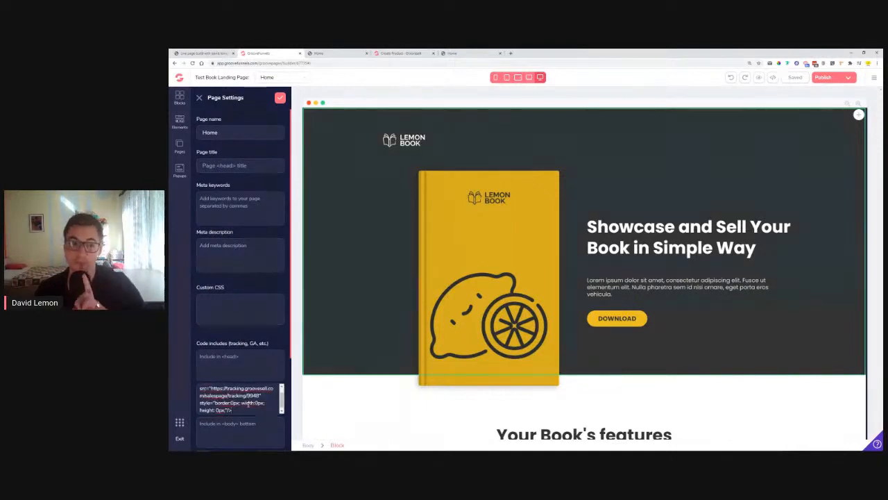
{"action": "key", "text": "Return"}
{"action": "key", "text": "Return"}
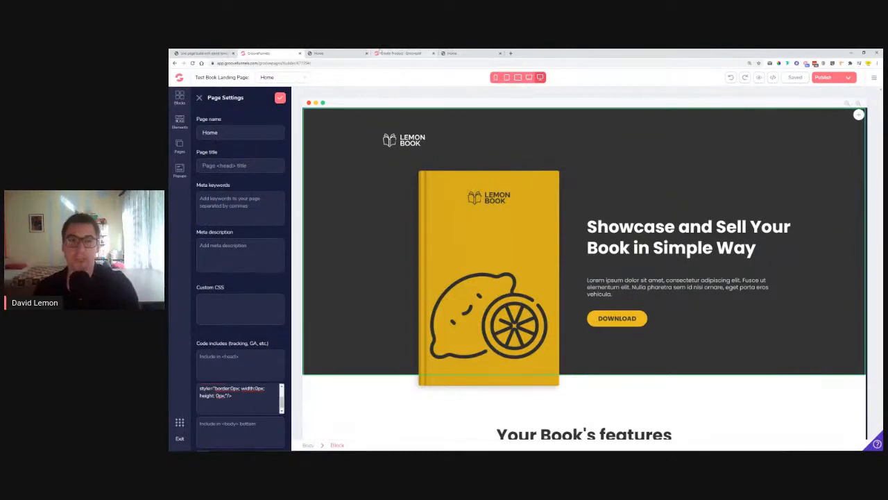
Copy the Free Ebook proof widget code from GrooveSell into the body code box
{"action": "left_click", "coordinate": [392, 53]}
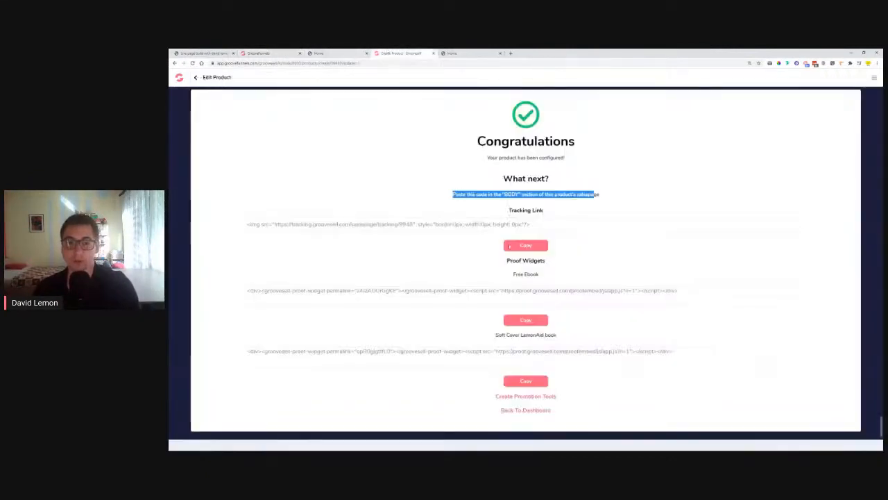
{"action": "left_click", "coordinate": [531, 322]}
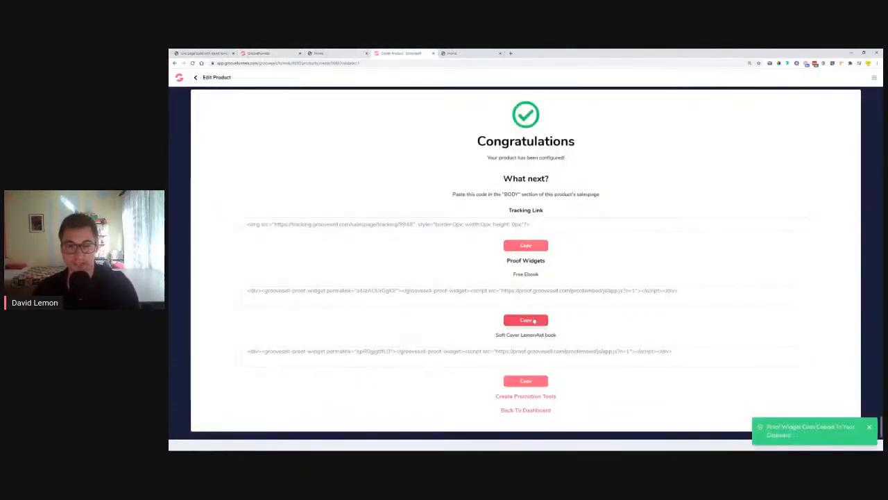
{"action": "left_click_drag", "start_coordinate": [514, 271], "coordinate": [549, 277]}
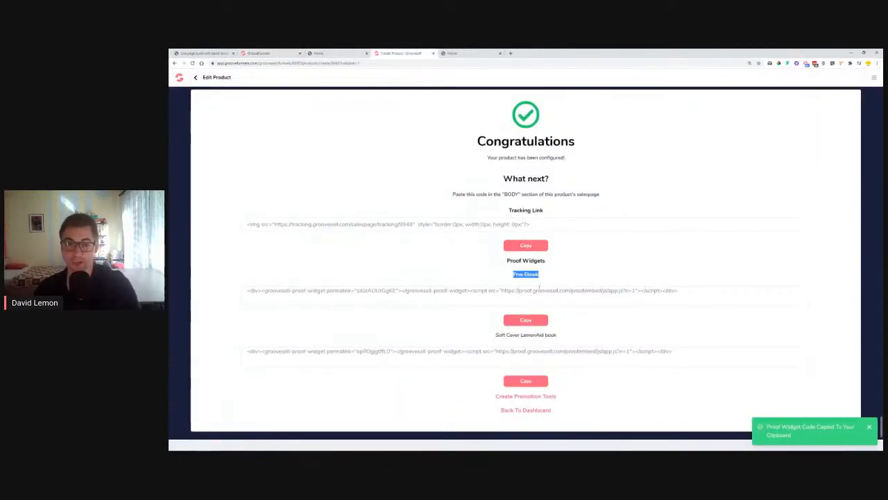
{"action": "left_click", "coordinate": [526, 320]}
{"action": "left_click", "coordinate": [260, 53]}
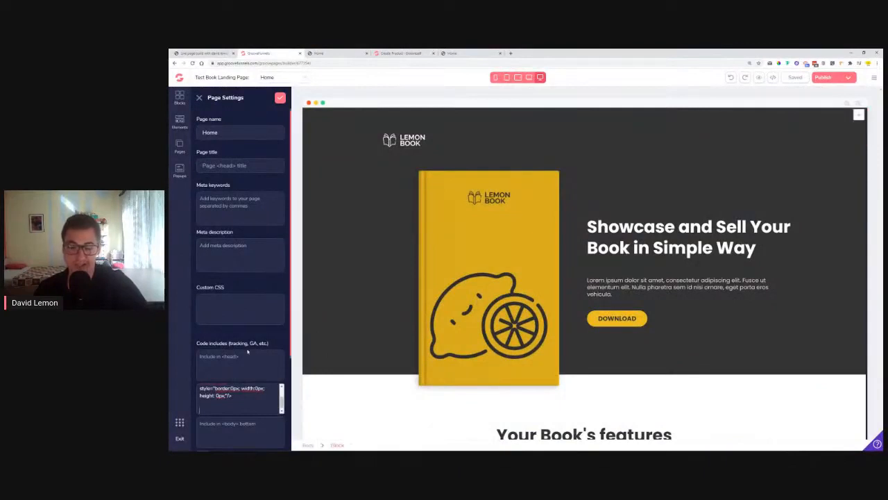
{"action": "scroll", "coordinate": [229, 403], "scroll_direction": "down", "scroll_amount": 2}
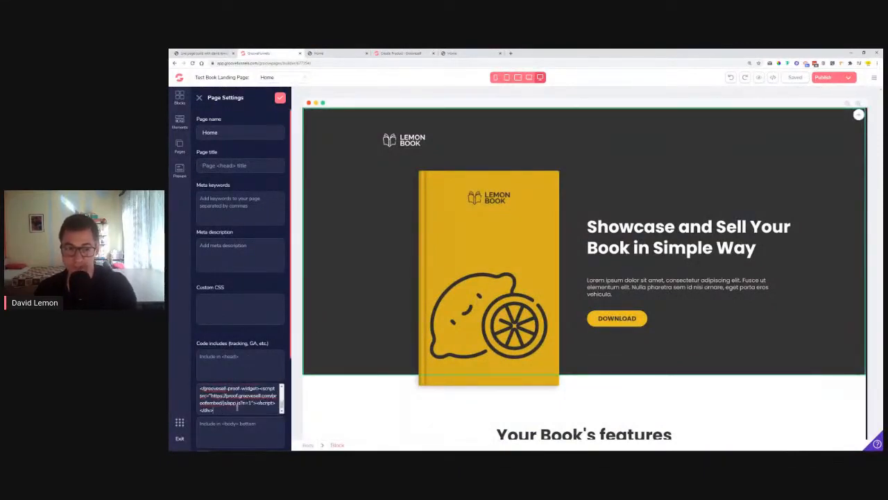
{"action": "key", "text": "Return"}
{"action": "key", "text": "Return"}
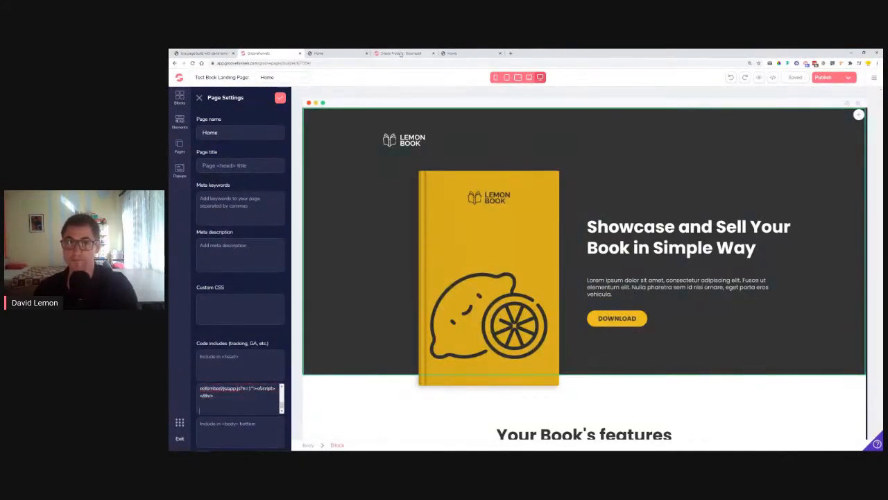
Copy the Soft Cover LemonAid book widget code and paste it into the body box
{"action": "left_click", "coordinate": [401, 53]}
{"action": "left_click", "coordinate": [526, 382]}
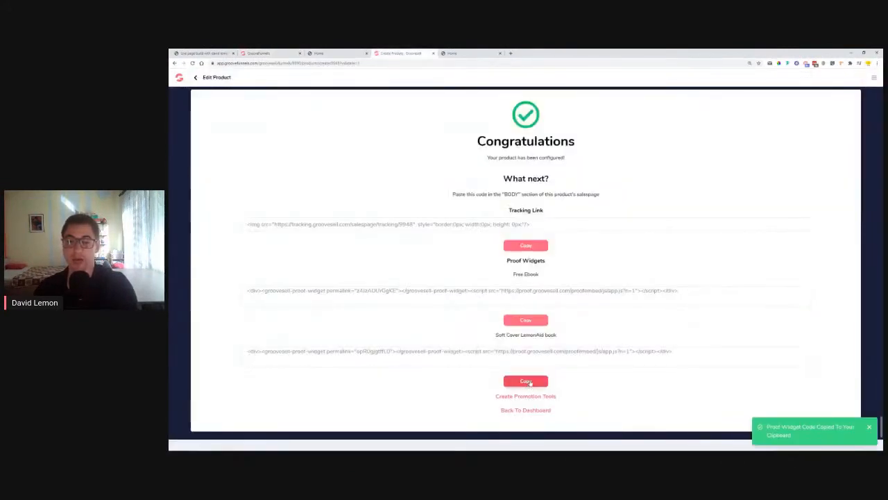
{"action": "left_click_drag", "start_coordinate": [491, 336], "coordinate": [559, 336]}
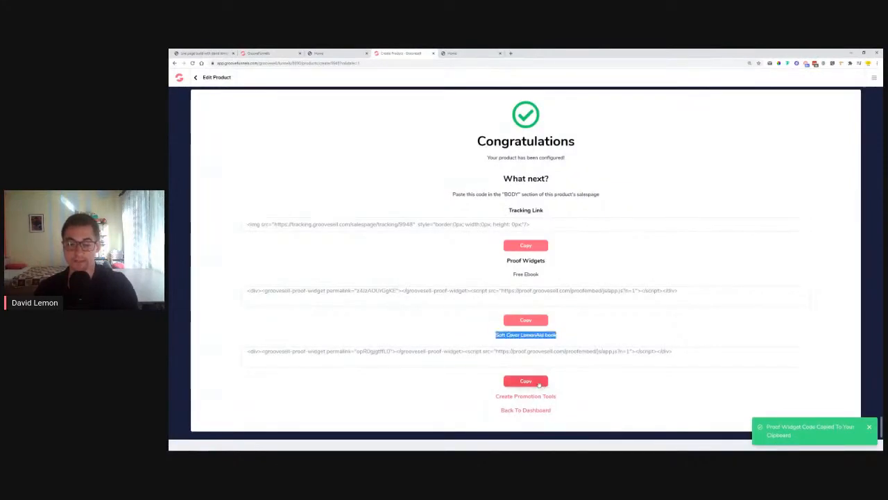
{"action": "left_click", "coordinate": [539, 383]}
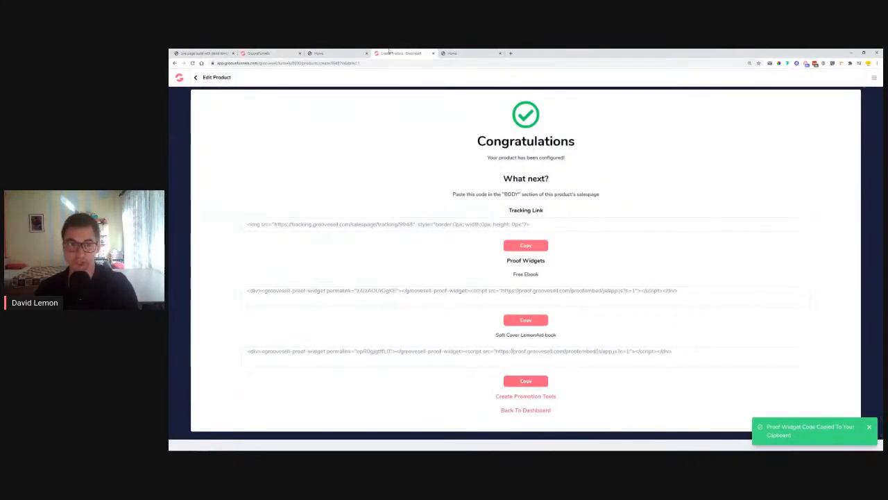
{"action": "left_click", "coordinate": [257, 53]}
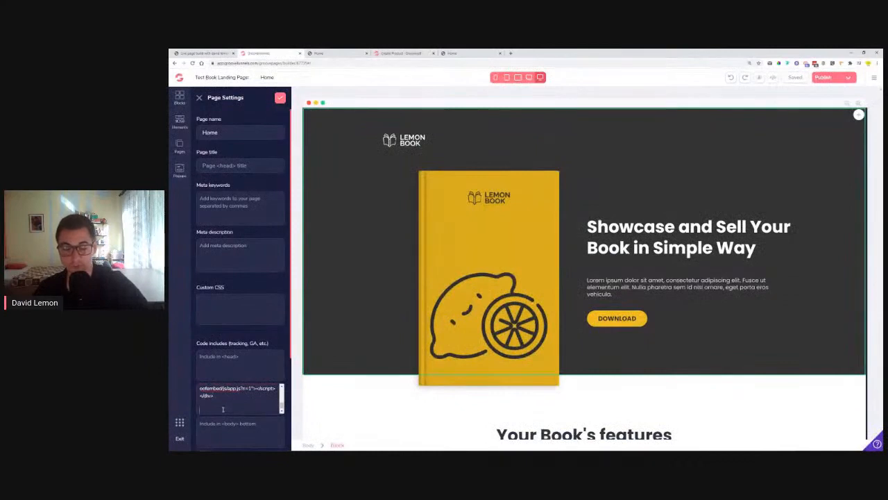
{"action": "key", "text": "ctrl+v"}
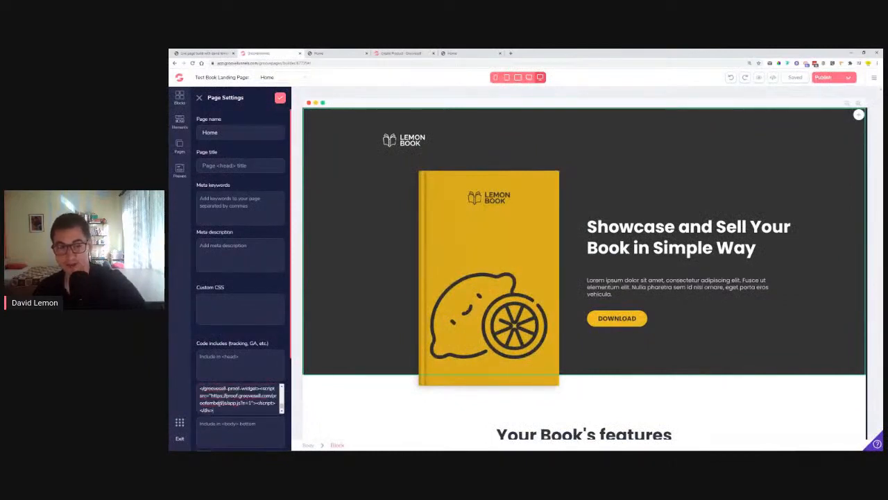
Apply the Page Settings and close the Pages panel to save the Home page
{"action": "left_click", "coordinate": [279, 98]}
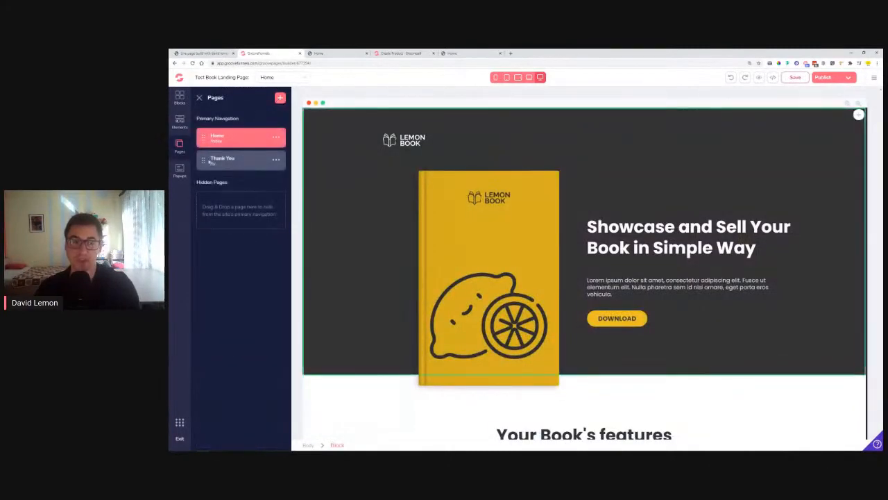
{"action": "left_click", "coordinate": [197, 97]}
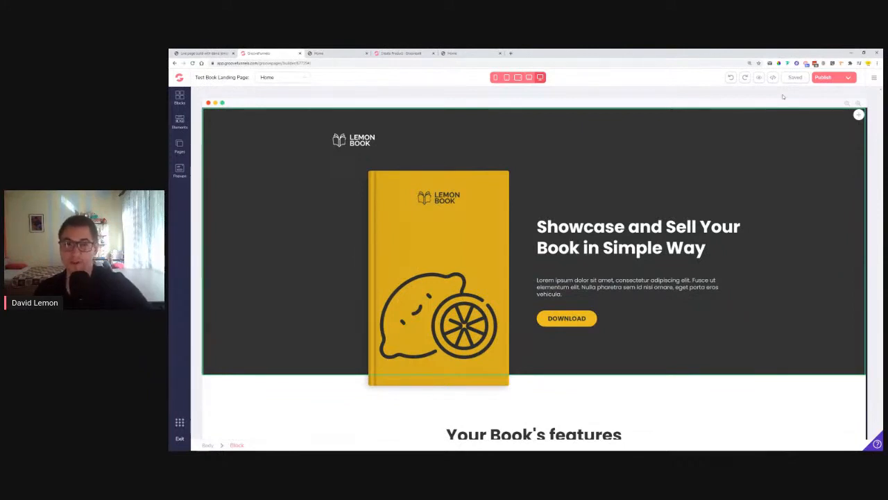
Back out of Edit Product to the Products list showing LemonAid Book
{"action": "left_click", "coordinate": [411, 53]}
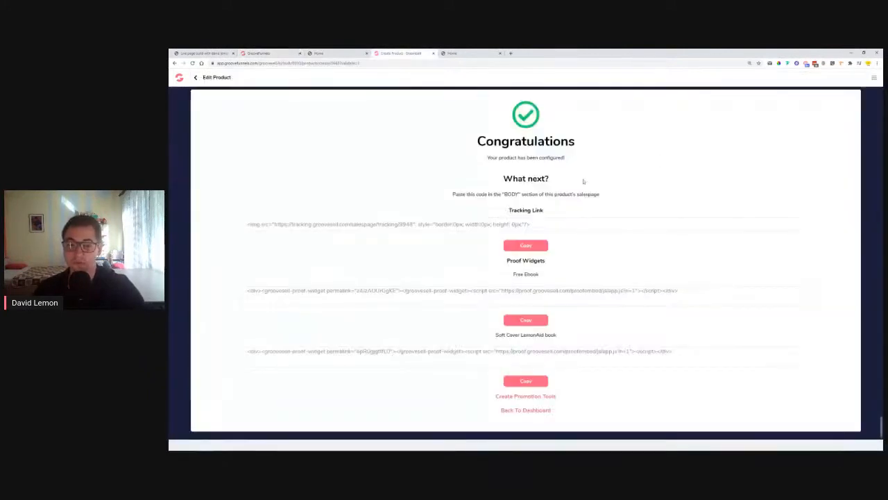
{"action": "scroll", "coordinate": [612, 391], "scroll_direction": "up", "scroll_amount": 1}
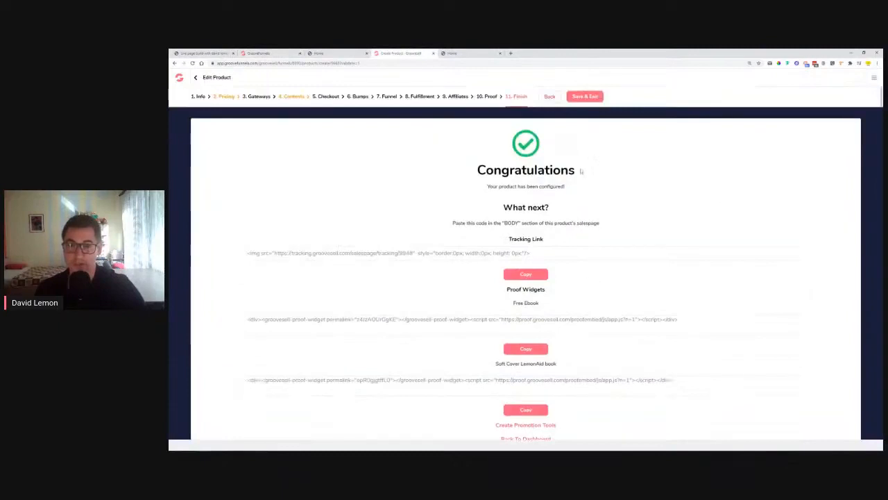
{"action": "left_click", "coordinate": [196, 78]}
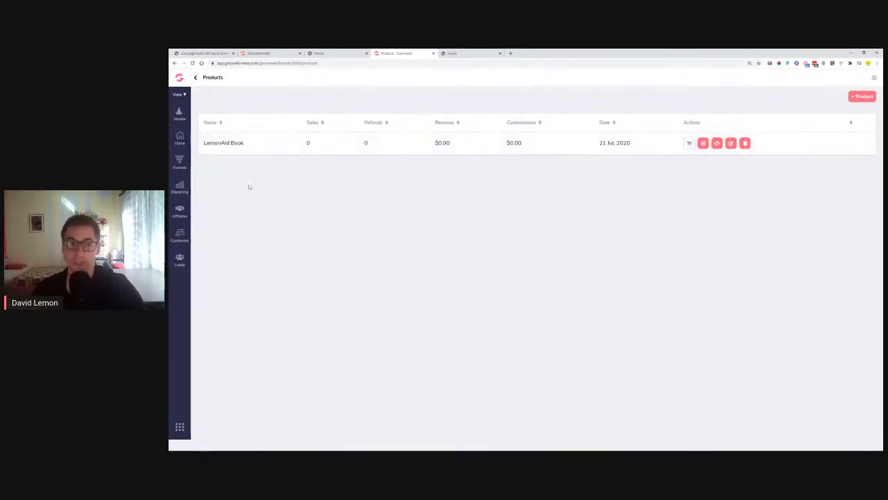
Make the draft LemonAid Book funnel live with the subdomain 'lemonaidbook'
{"action": "left_click", "coordinate": [186, 165]}
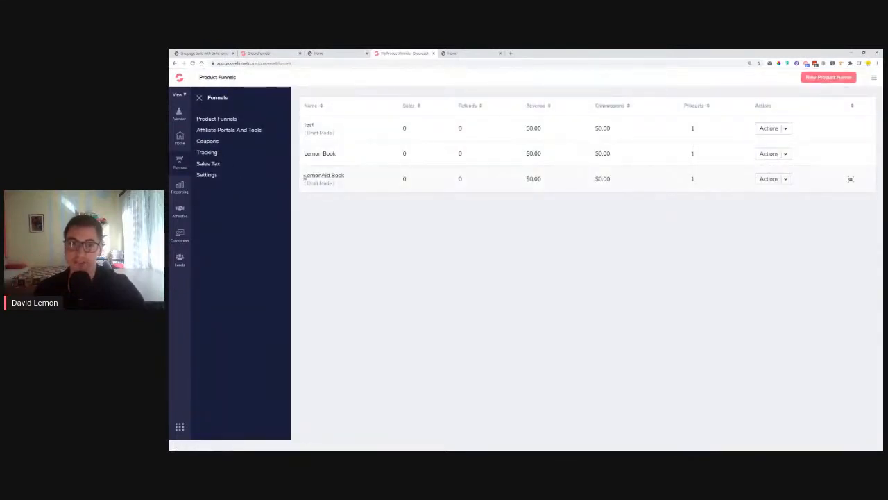
{"action": "left_click_drag", "start_coordinate": [307, 182], "coordinate": [331, 183]}
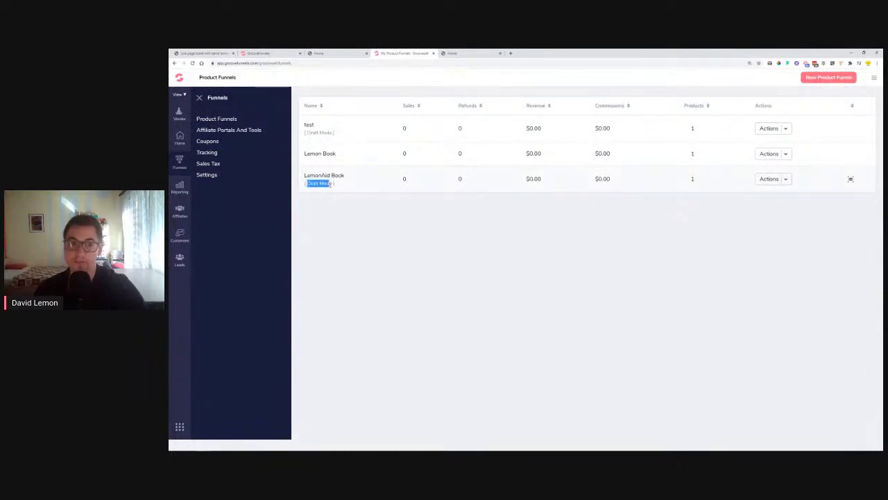
{"action": "left_click", "coordinate": [786, 179]}
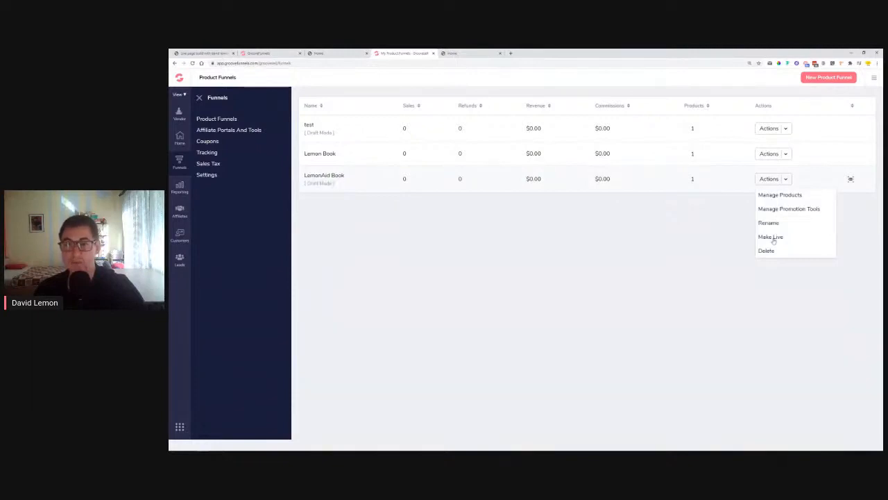
{"action": "left_click", "coordinate": [772, 238]}
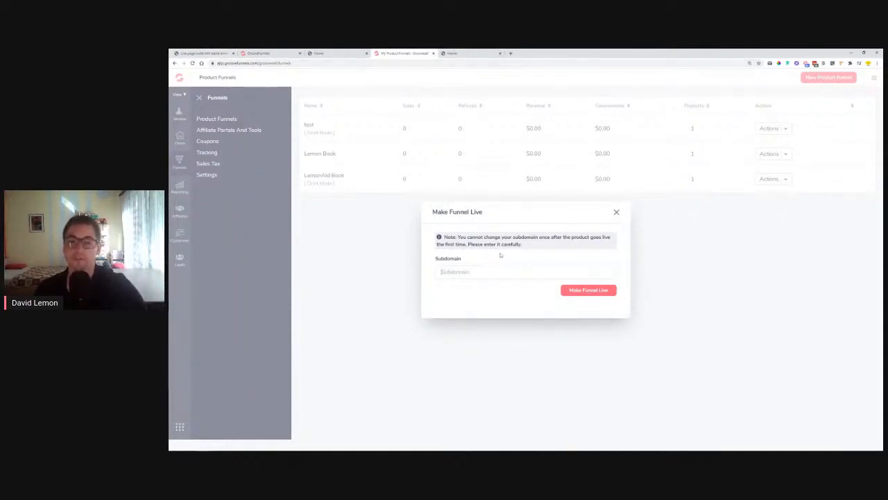
{"action": "type", "text": "lemonaid"}
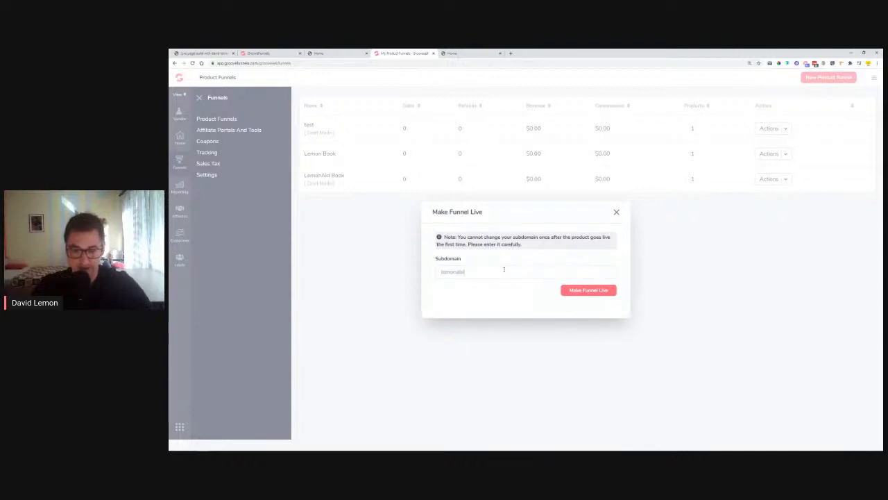
{"action": "type", "text": "book"}
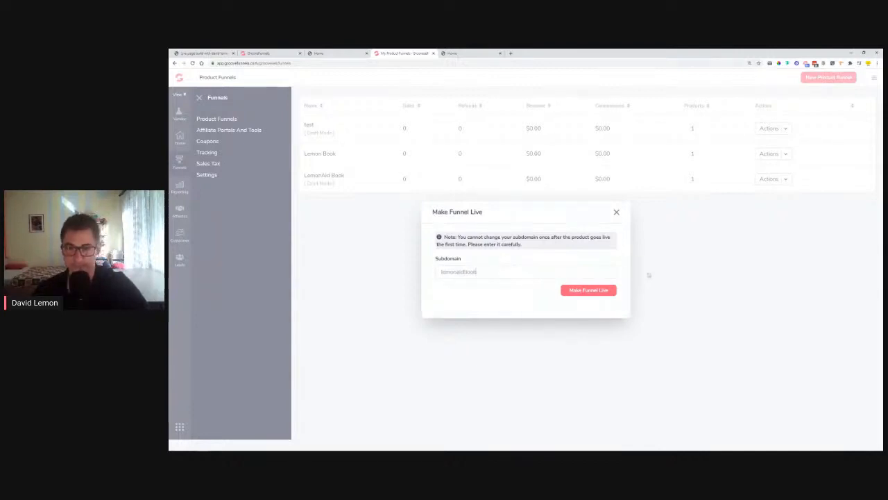
{"action": "left_click", "coordinate": [603, 295]}
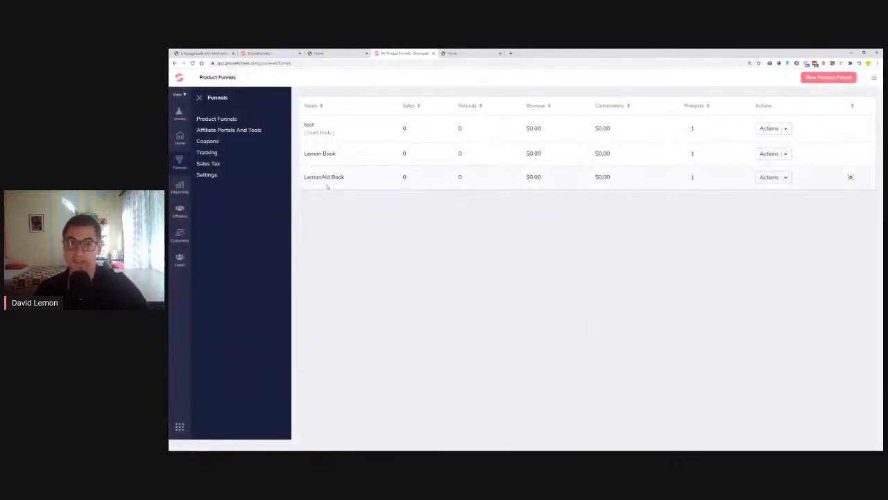
Copy the LemonAid Book single price checkout link and test it in a new tab
{"action": "left_click", "coordinate": [785, 179]}
{"action": "left_click", "coordinate": [781, 193]}
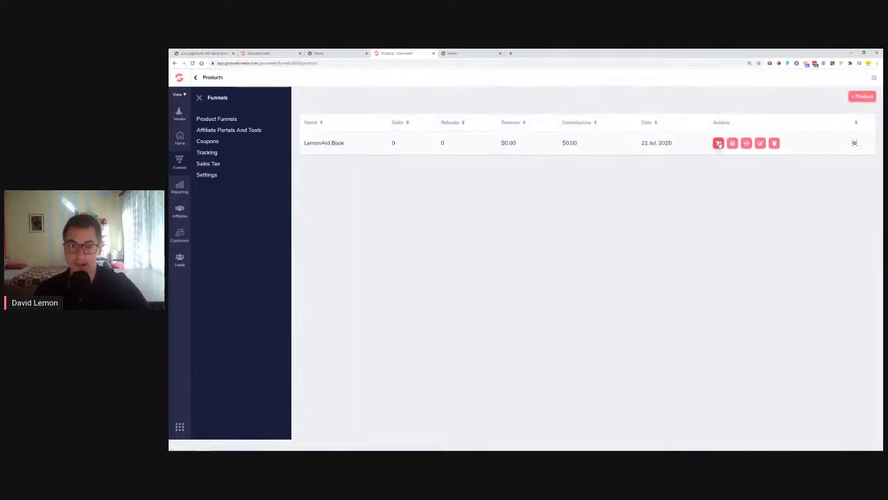
{"action": "left_click", "coordinate": [718, 143]}
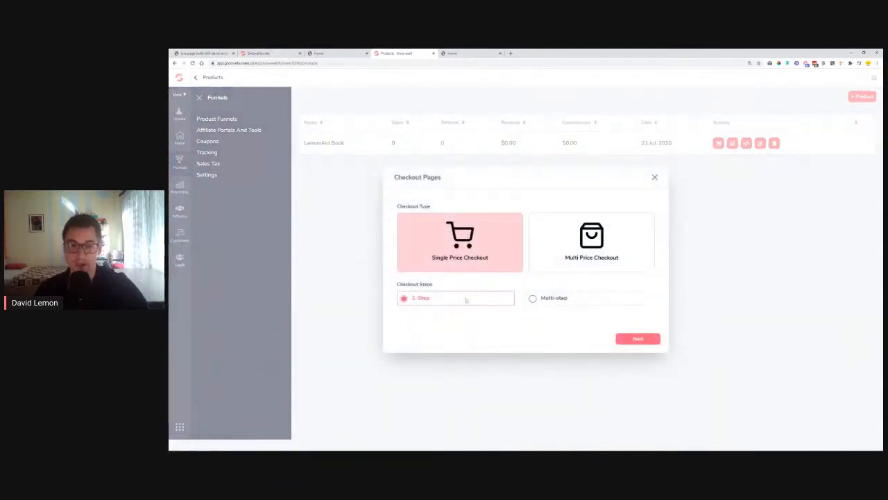
{"action": "left_click", "coordinate": [638, 339]}
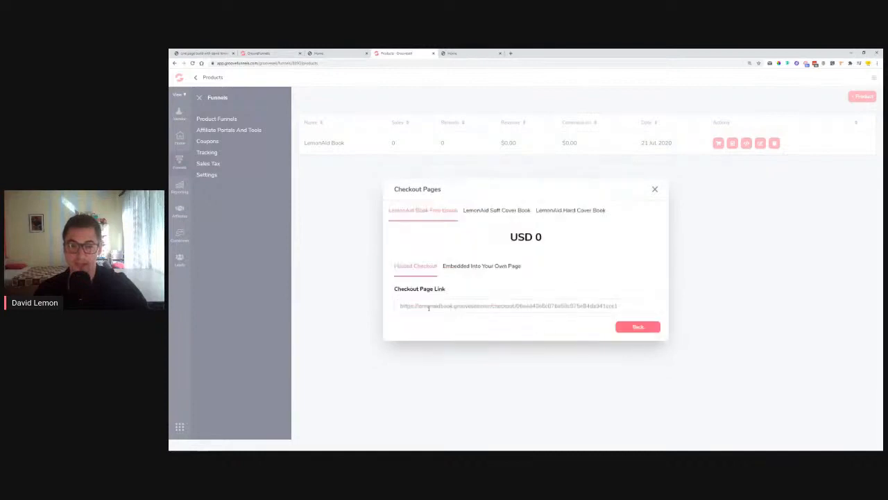
{"action": "left_click", "coordinate": [511, 305]}
{"action": "right_click", "coordinate": [474, 307]}
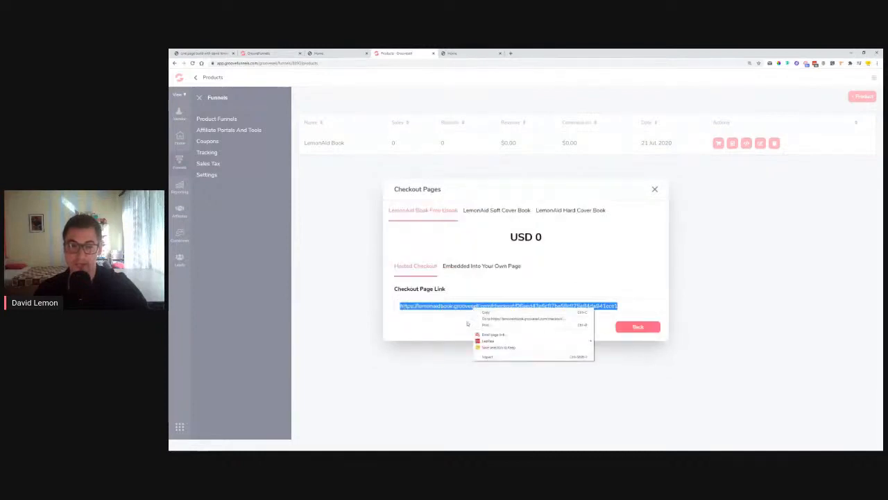
{"action": "left_click", "coordinate": [460, 312]}
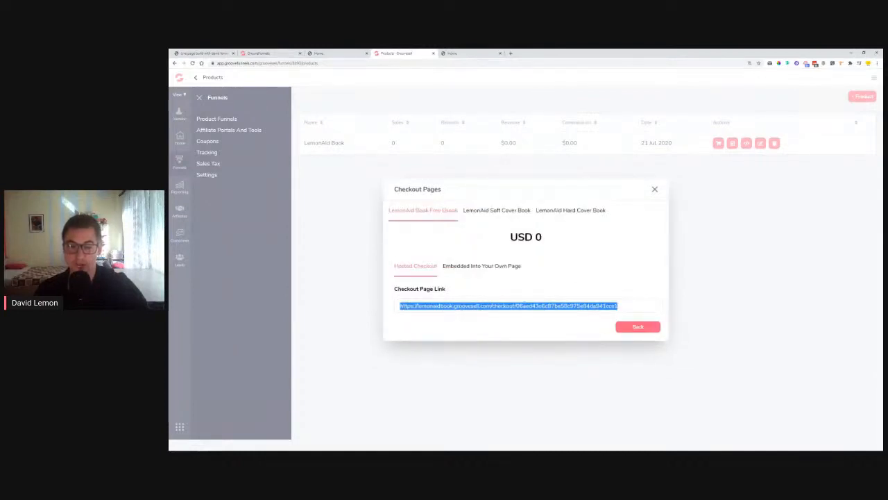
{"action": "right_click", "coordinate": [531, 312]}
{"action": "left_click", "coordinate": [569, 321]}
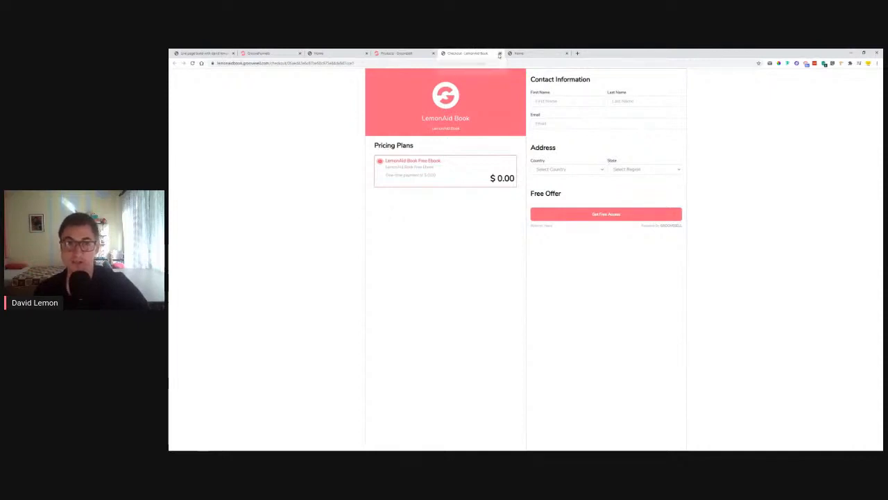
Close the test tab and reopen Checkout Pages to choose Multi Price Checkout
{"action": "left_click", "coordinate": [499, 53]}
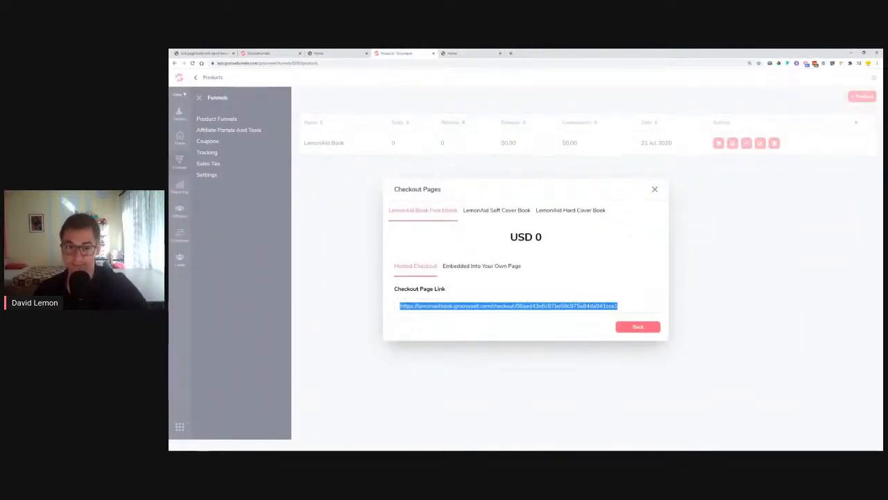
{"action": "left_click", "coordinate": [655, 190]}
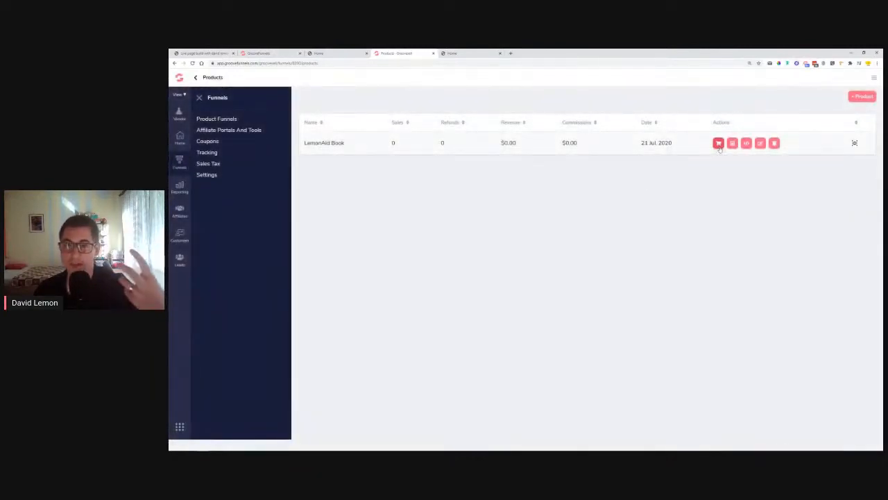
{"action": "left_click", "coordinate": [719, 146]}
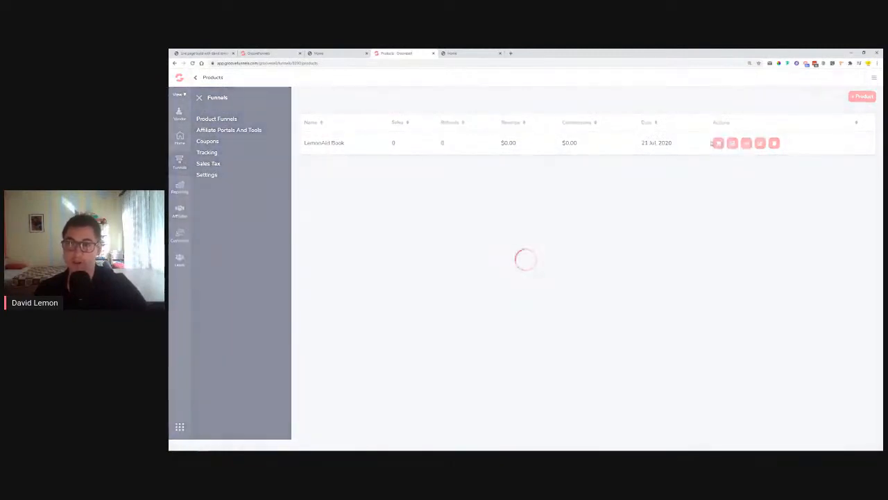
{"action": "left_click", "coordinate": [591, 264]}
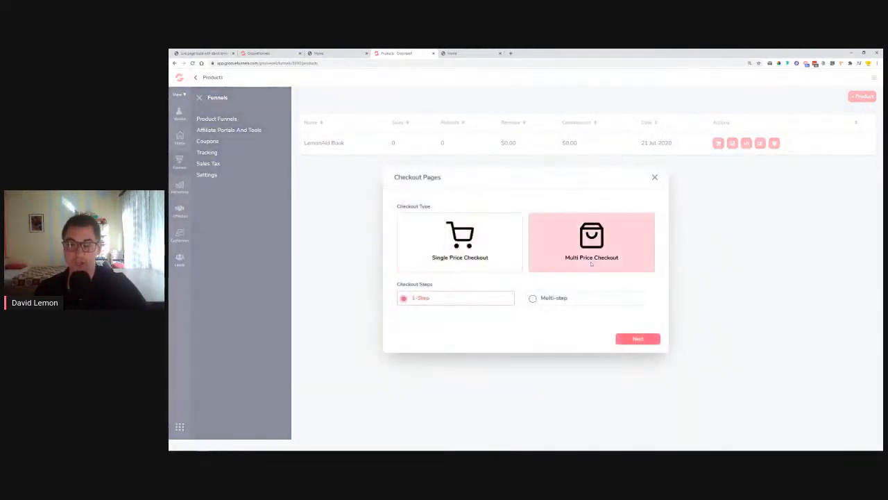
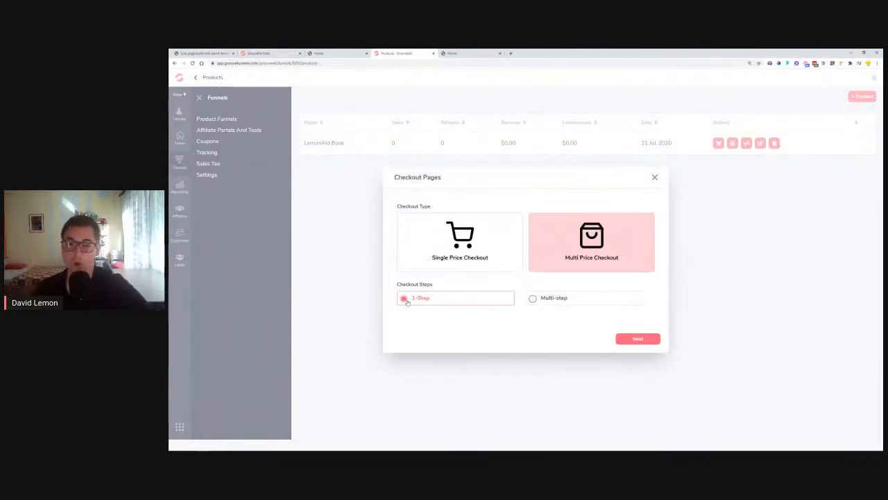
Generate a Multi-step checkout link with all three LemonAid Book products
{"action": "left_click", "coordinate": [534, 298]}
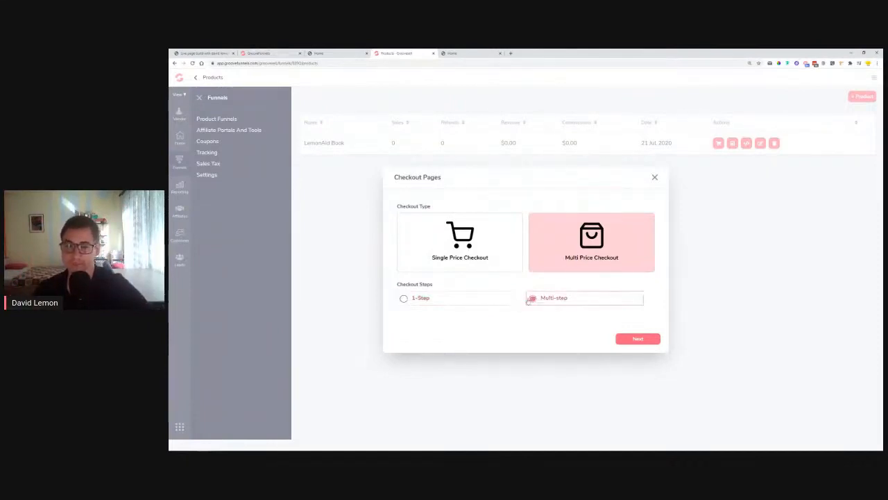
{"action": "left_click", "coordinate": [634, 340]}
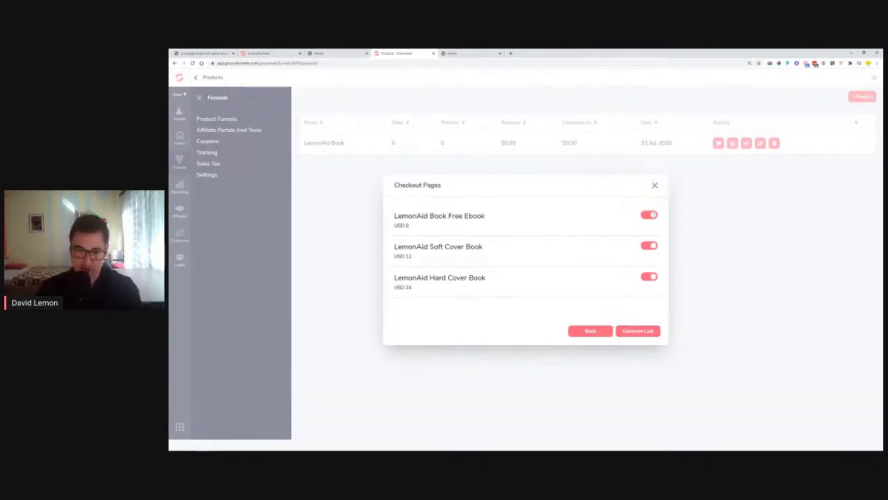
{"action": "left_click", "coordinate": [645, 331]}
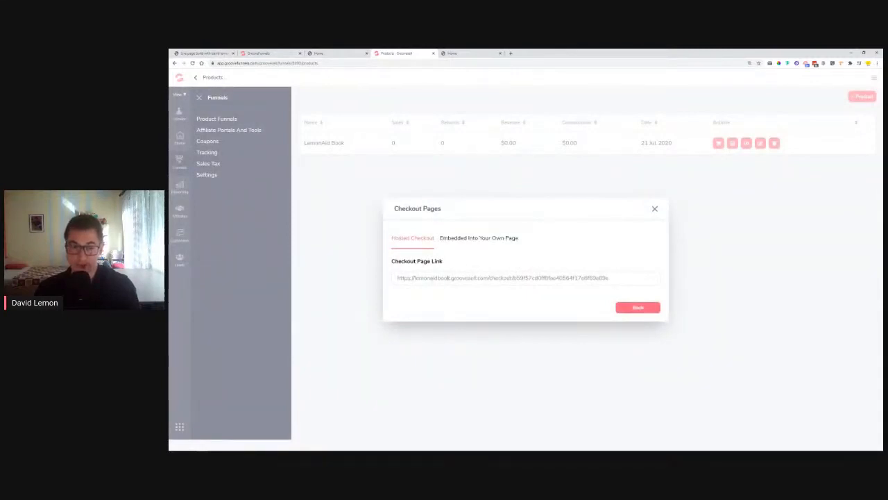
Open the generated multi-step checkout link in a new browser tab
{"action": "key", "text": "ctrl+Tab"}
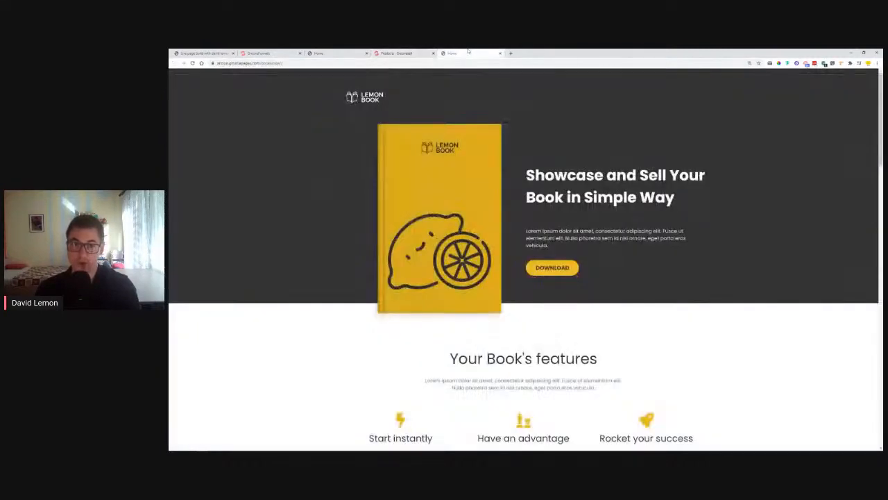
{"action": "key", "text": "ctrl+shift+Tab"}
{"action": "left_click", "coordinate": [485, 278]}
{"action": "right_click", "coordinate": [486, 276]}
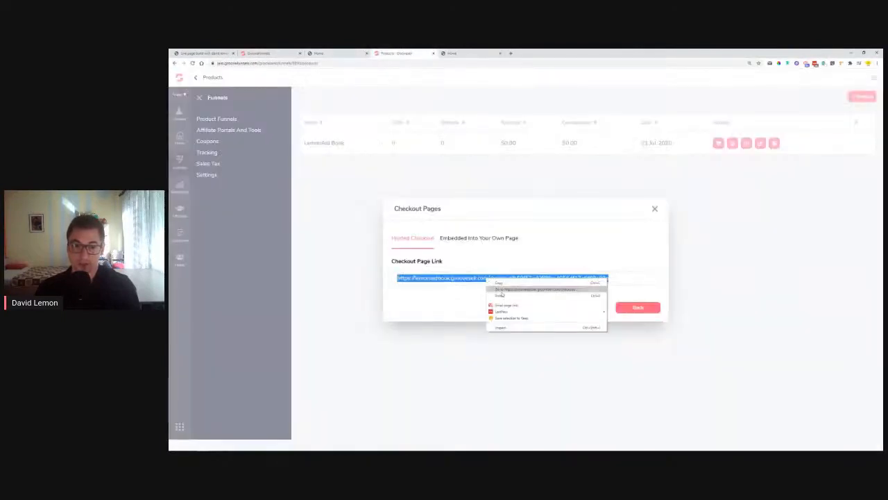
{"action": "left_click", "coordinate": [512, 292]}
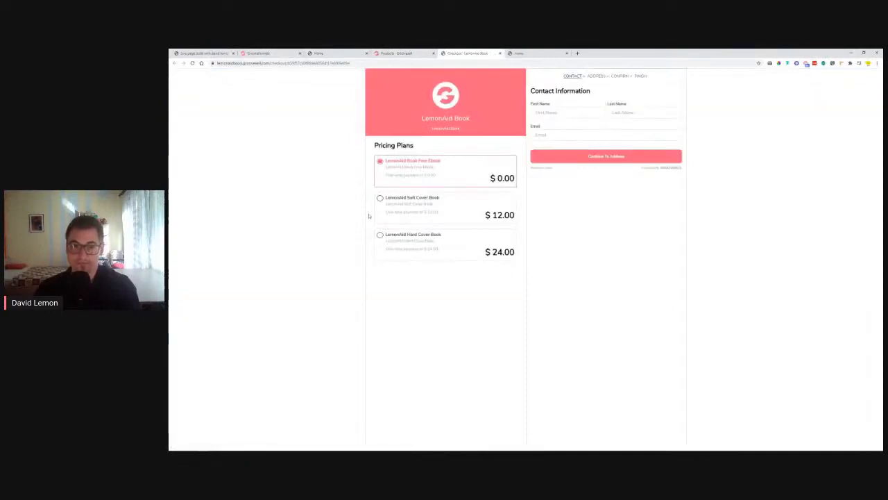
Test the Free Ebook, Soft Cover and Hard Cover plans, then close the preview and show the embed code
{"action": "left_click", "coordinate": [405, 201]}
{"action": "left_click", "coordinate": [419, 250]}
{"action": "left_click", "coordinate": [417, 206]}
{"action": "left_click", "coordinate": [418, 178]}
{"action": "left_click", "coordinate": [421, 217]}
{"action": "left_click", "coordinate": [429, 253]}
{"action": "left_click", "coordinate": [425, 177]}
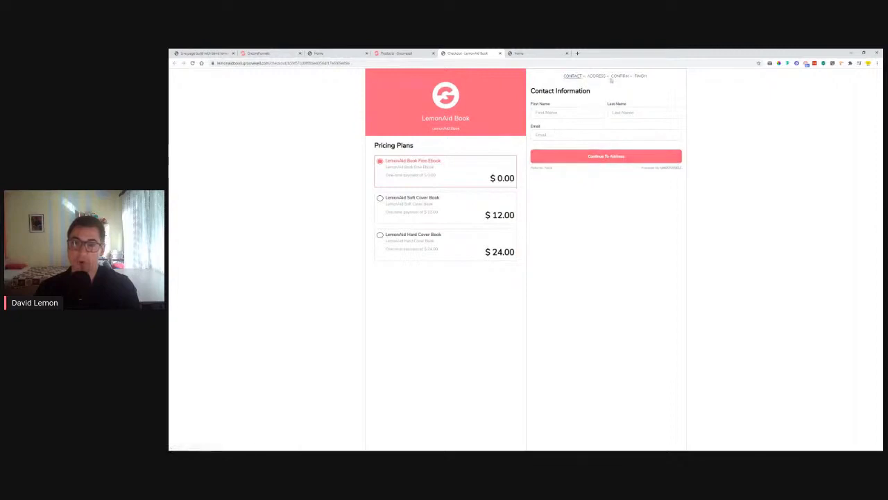
{"action": "left_click", "coordinate": [404, 205]}
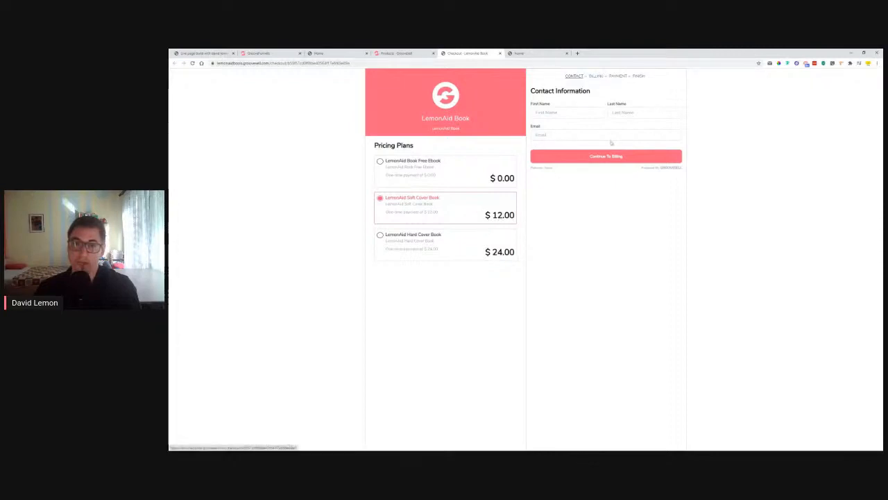
{"action": "left_click", "coordinate": [447, 167]}
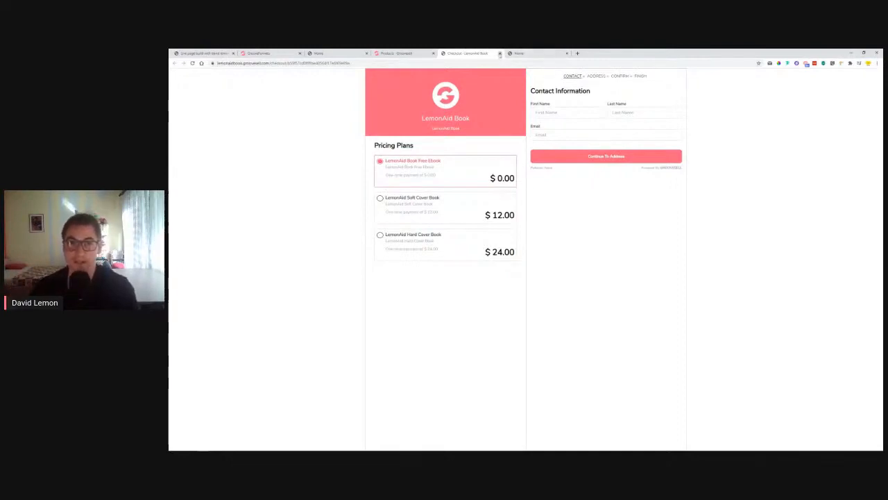
{"action": "left_click", "coordinate": [499, 54]}
{"action": "left_click", "coordinate": [491, 241]}
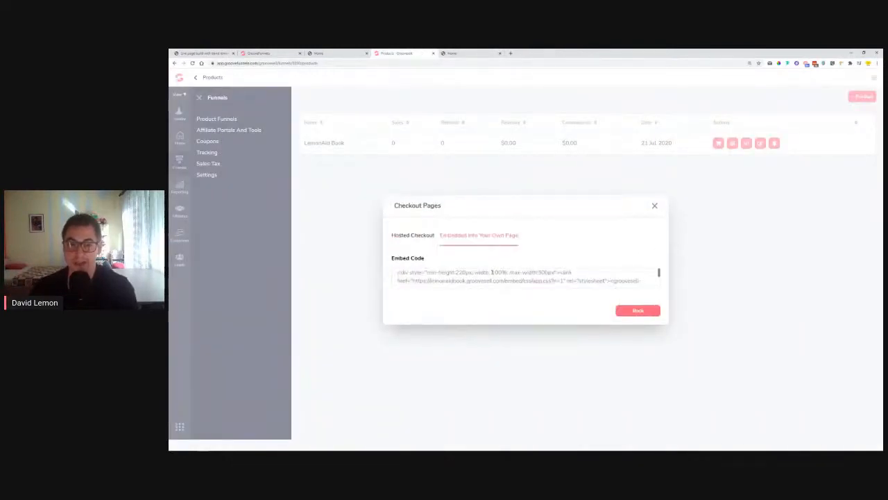
Copy the LemonAid Book checkout embed code and switch back to the page-builder tab
{"action": "left_click", "coordinate": [492, 274]}
{"action": "right_click", "coordinate": [492, 276]}
{"action": "left_click", "coordinate": [510, 300]}
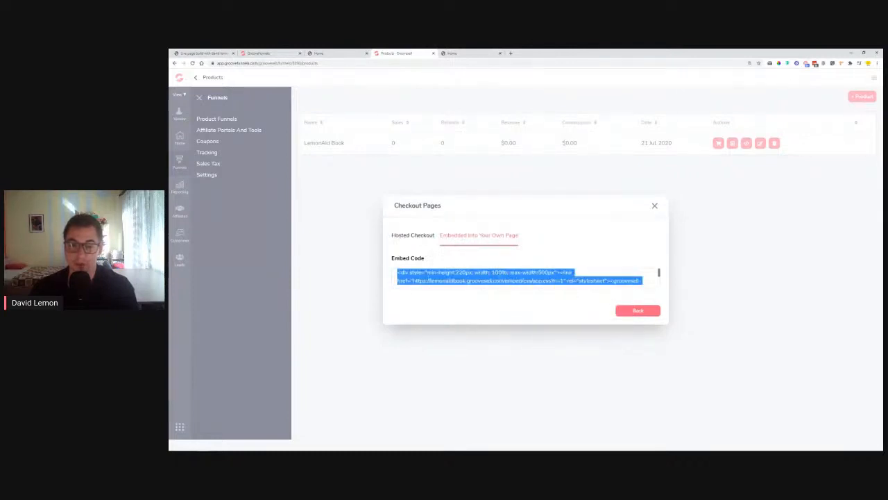
{"action": "scroll", "coordinate": [601, 284], "scroll_direction": "down", "scroll_amount": 3}
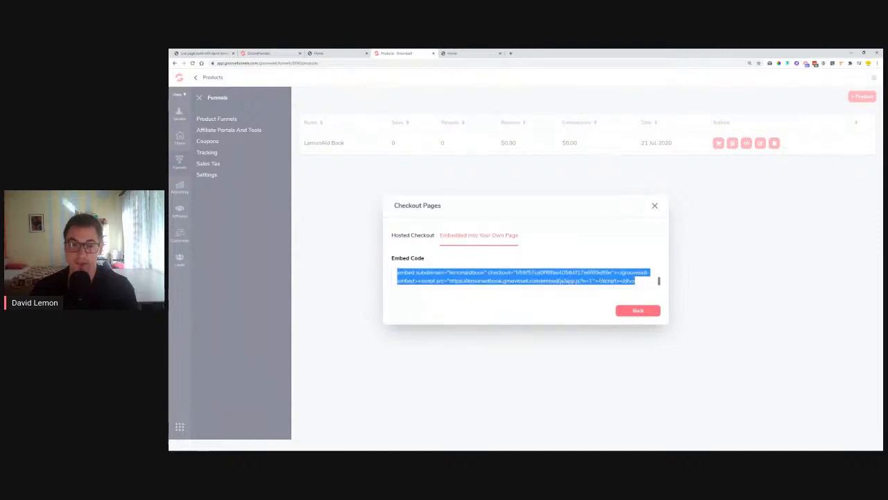
{"action": "left_click", "coordinate": [265, 53]}
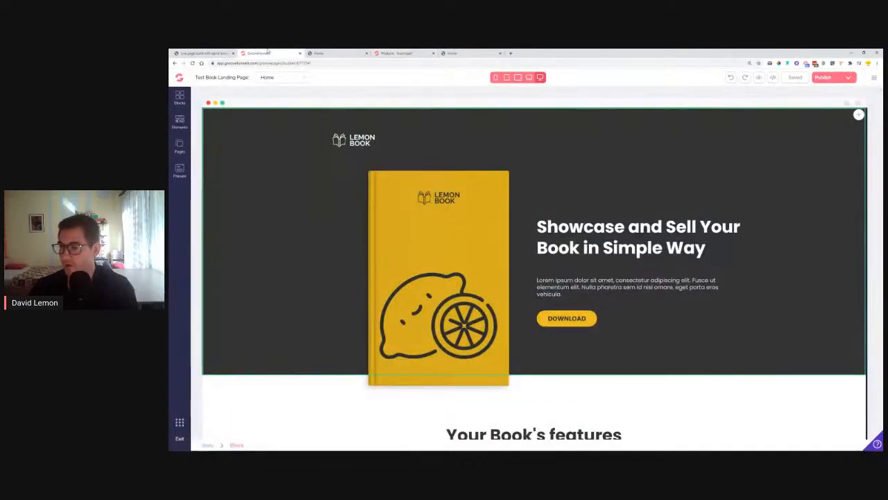
From the Popups panel, add a new Standard popup, Popup 2, for the Home page
{"action": "left_click", "coordinate": [391, 258]}
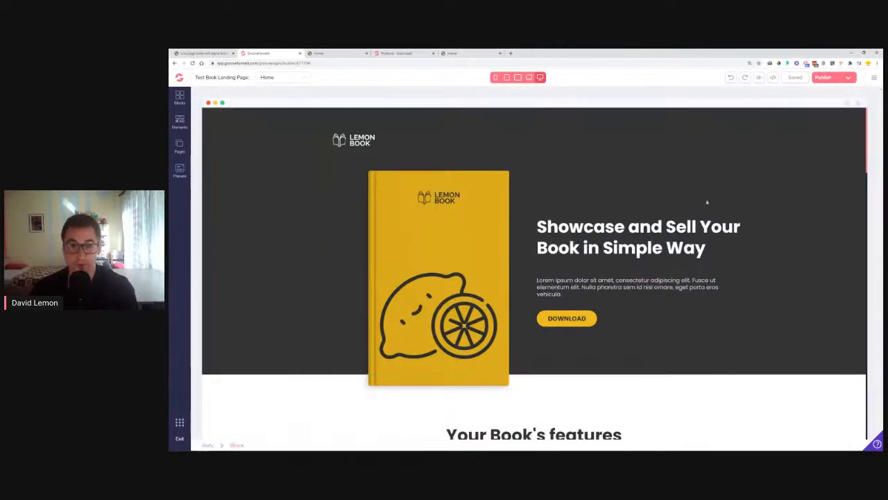
{"action": "left_click", "coordinate": [577, 324]}
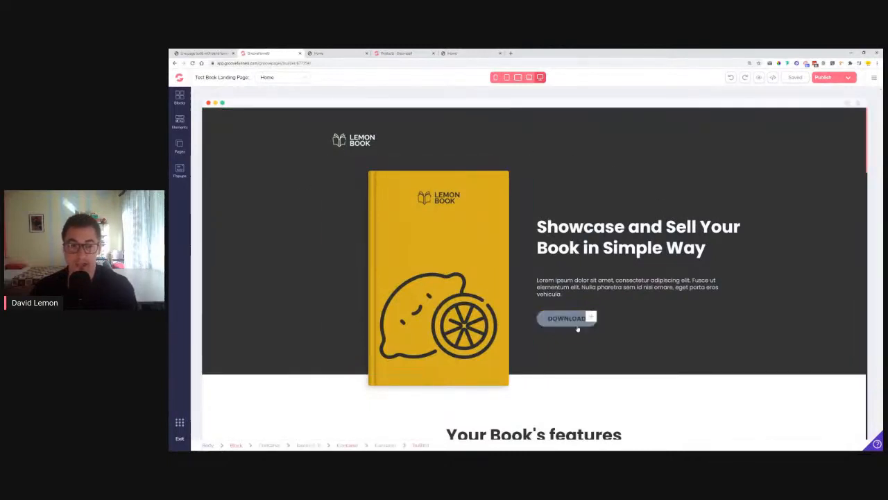
{"action": "left_click", "coordinate": [179, 170]}
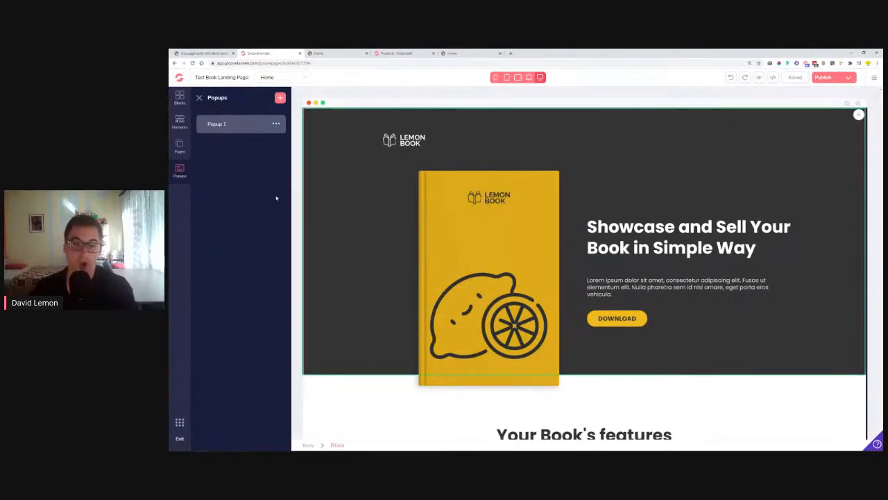
{"action": "left_click", "coordinate": [612, 320]}
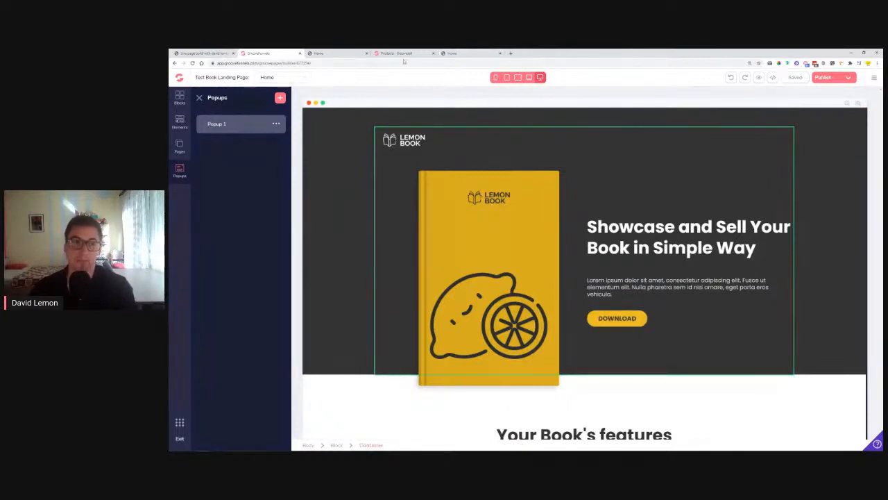
{"action": "left_click", "coordinate": [280, 98]}
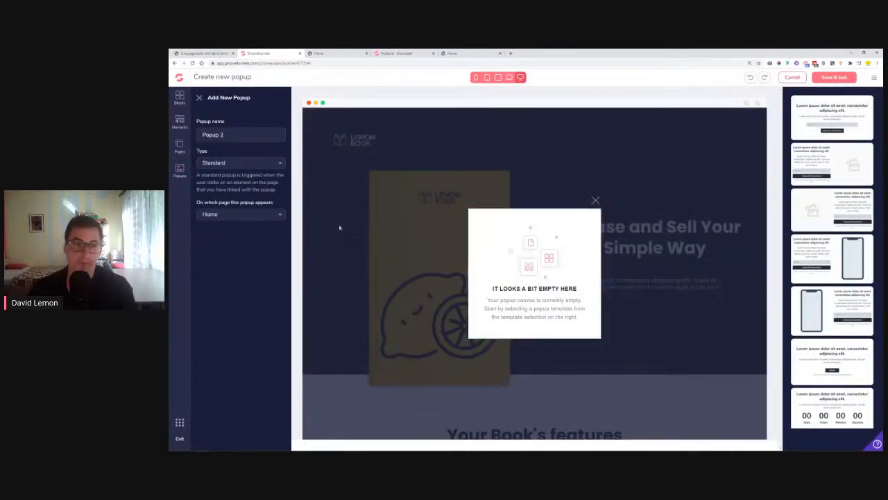
Drop a Container into the popup and place a Code Embed element inside it
{"action": "left_click", "coordinate": [180, 121]}
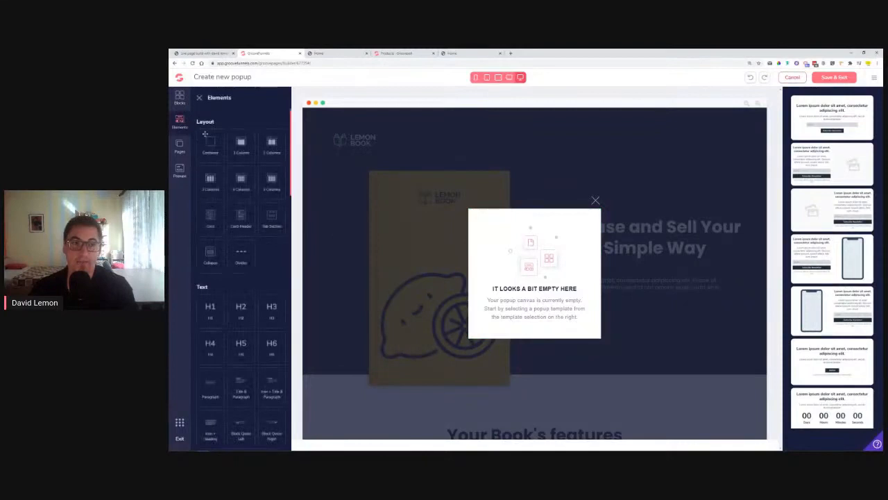
{"action": "left_click_drag", "start_coordinate": [235, 145], "coordinate": [529, 245]}
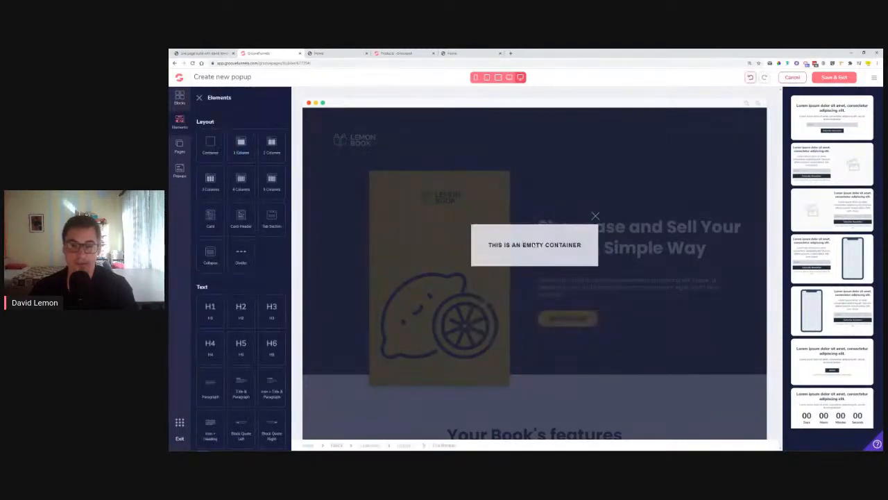
{"action": "scroll", "coordinate": [233, 211], "scroll_direction": "down", "scroll_amount": 10}
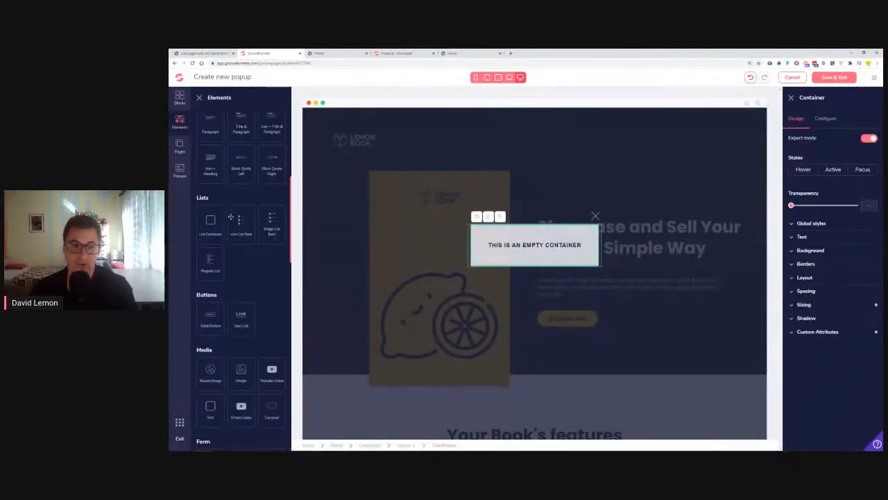
{"action": "scroll", "coordinate": [233, 212], "scroll_direction": "up", "scroll_amount": 3}
{"action": "left_click_drag", "start_coordinate": [241, 239], "coordinate": [540, 248]}
{"action": "left_click", "coordinate": [539, 241]}
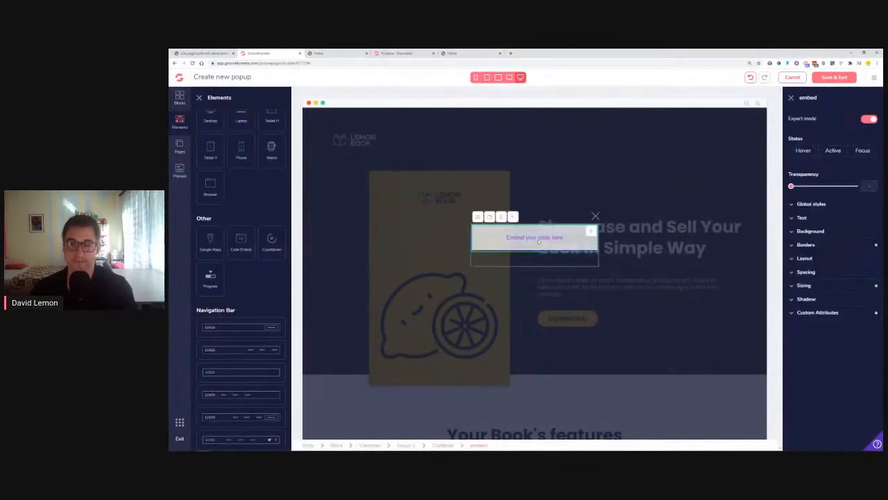
Paste the GrooveSell checkout embed code into the Code Embed source and save it
{"action": "left_click", "coordinate": [476, 217]}
{"action": "right_click", "coordinate": [315, 137]}
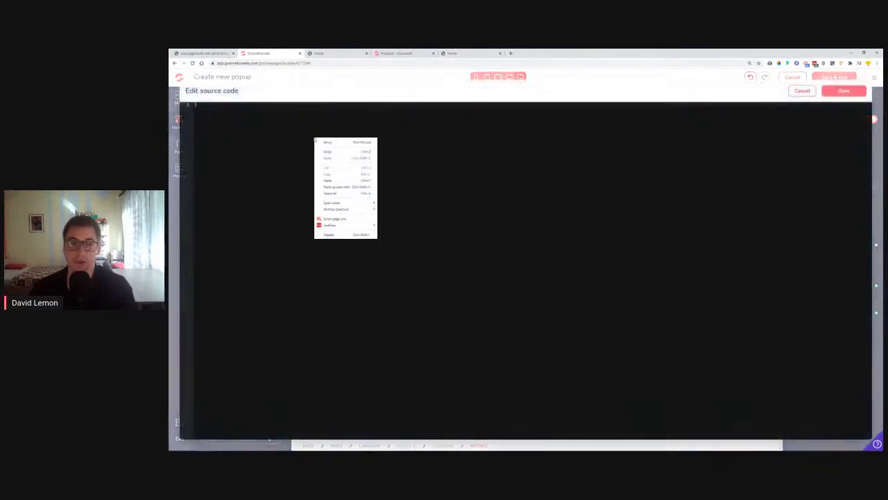
{"action": "left_click", "coordinate": [342, 179]}
{"action": "left_click", "coordinate": [842, 94]}
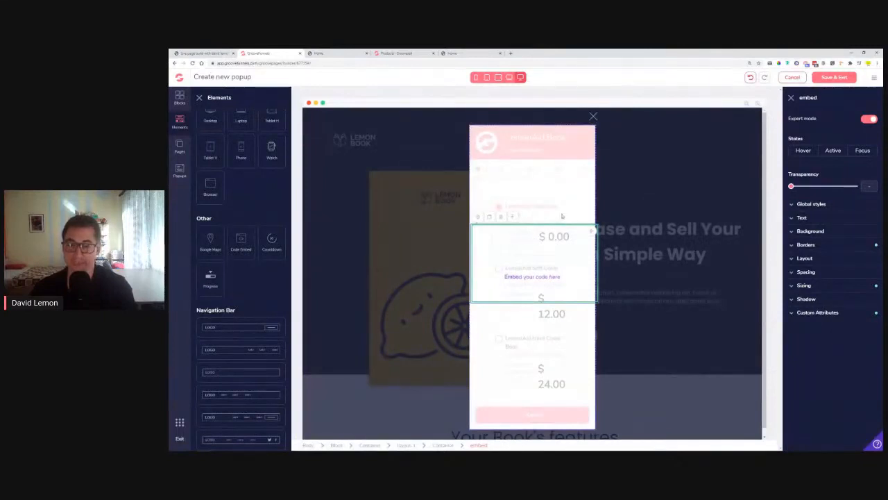
Clear the embed's border colour and reset its border width
{"action": "left_click", "coordinate": [806, 245]}
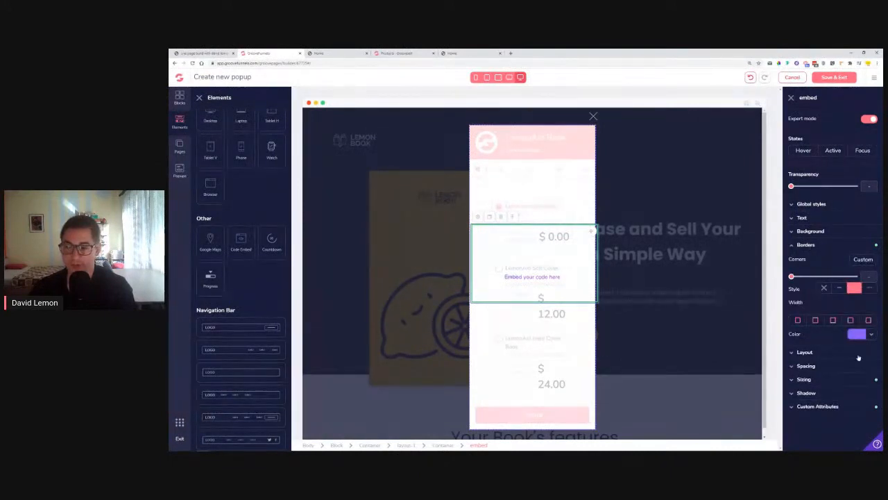
{"action": "left_click", "coordinate": [857, 334]}
{"action": "left_click", "coordinate": [799, 353]}
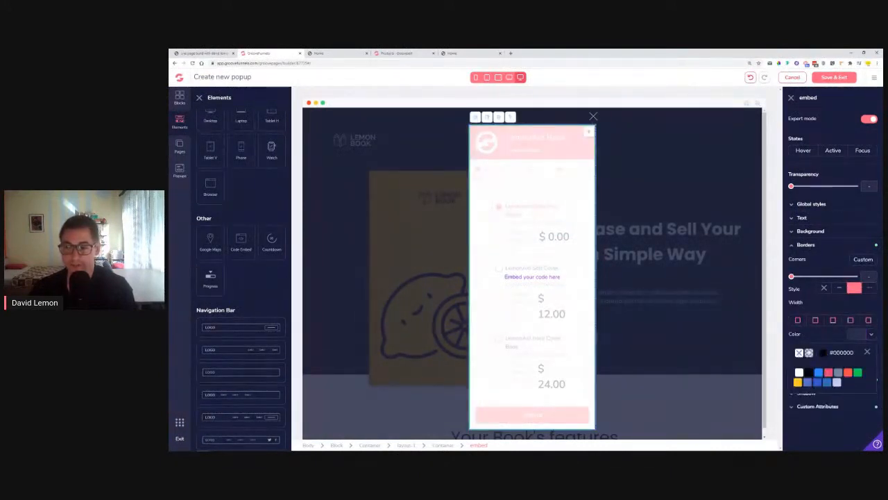
{"action": "left_click", "coordinate": [866, 353]}
{"action": "left_click", "coordinate": [799, 320]}
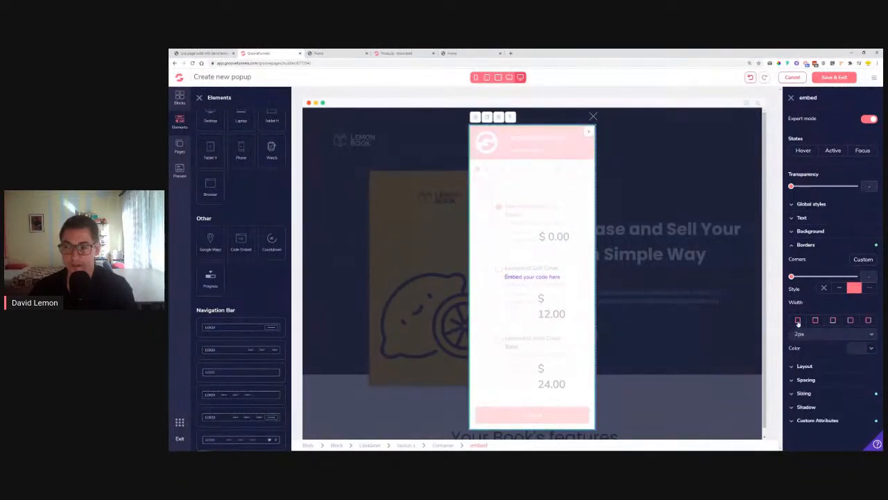
{"action": "left_click", "coordinate": [808, 335]}
{"action": "left_click", "coordinate": [809, 347]}
{"action": "left_click", "coordinate": [798, 321]}
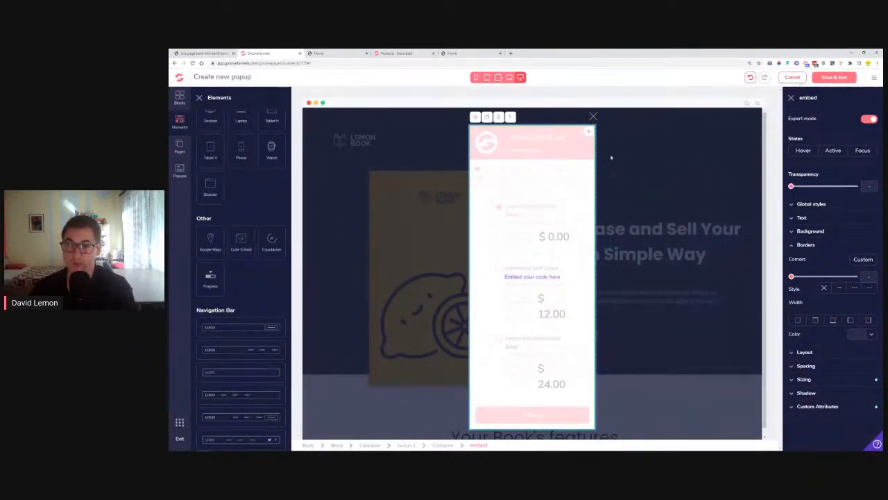
{"action": "scroll", "coordinate": [583, 219], "scroll_direction": "down", "scroll_amount": 1}
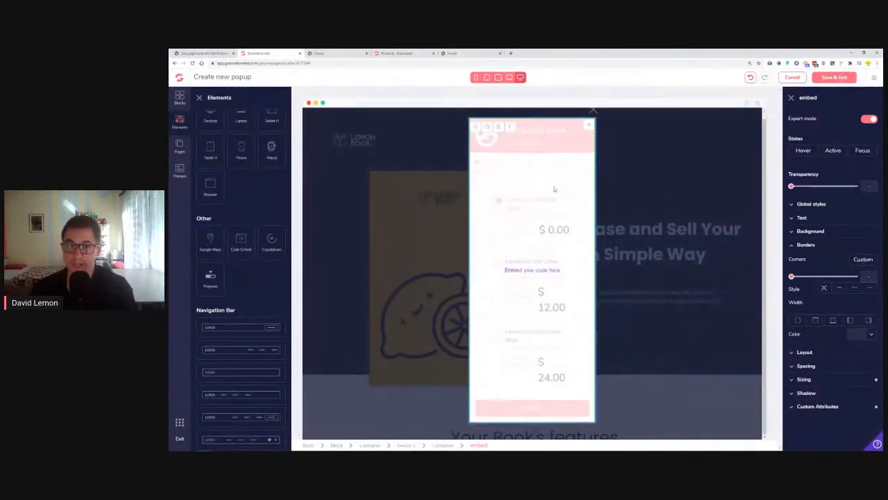
{"action": "scroll", "coordinate": [555, 189], "scroll_direction": "up", "scroll_amount": 1}
Set the popup container's layout to vertical flex with centred alignment
{"action": "left_click", "coordinate": [515, 121]}
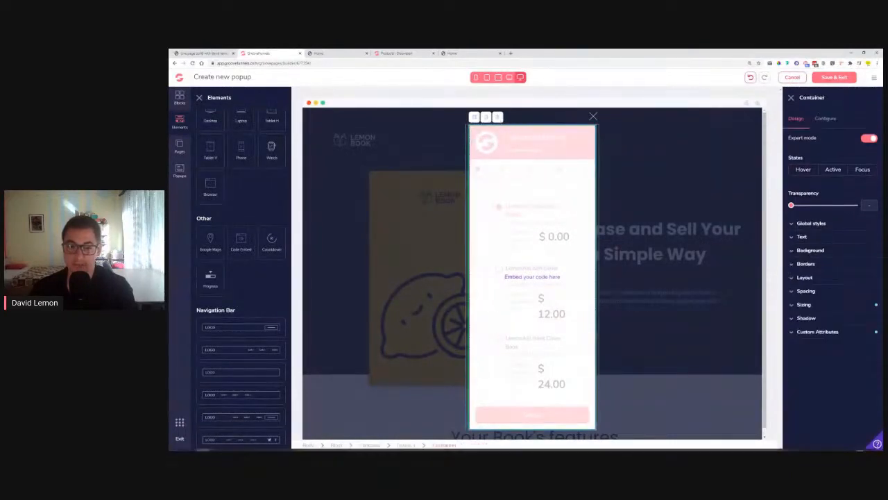
{"action": "left_click", "coordinate": [805, 278]}
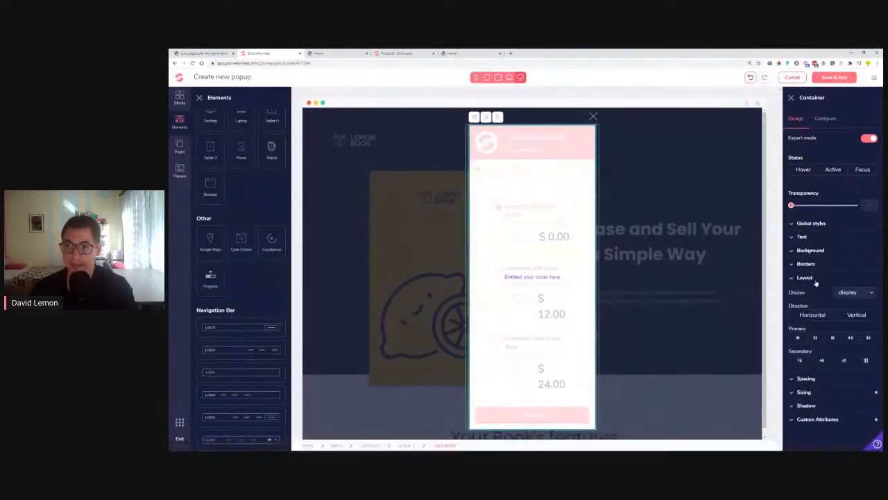
{"action": "left_click", "coordinate": [858, 315]}
{"action": "left_click", "coordinate": [824, 360]}
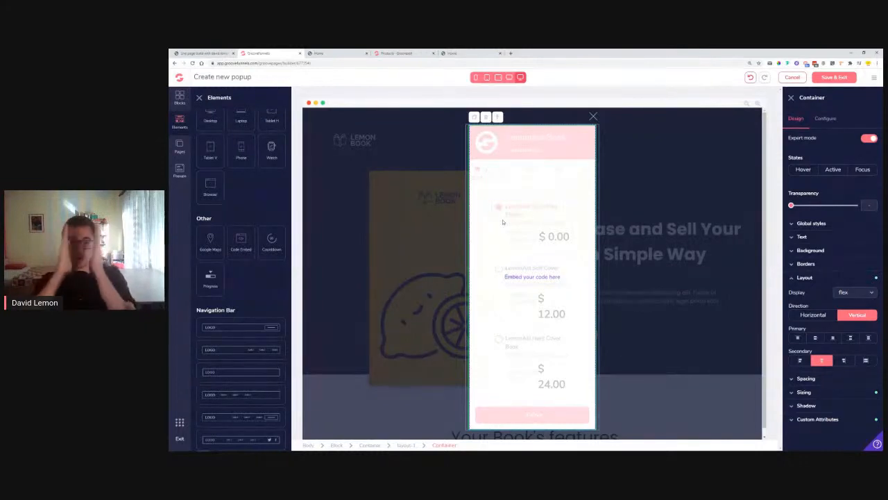
{"action": "left_click", "coordinate": [502, 221]}
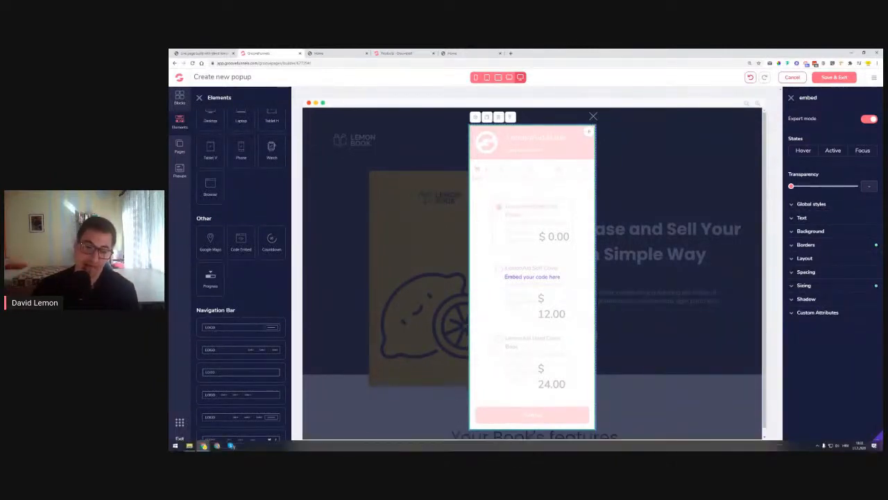
Try 1.5rem side padding and side margins on the container, then reset them to zero
{"action": "left_click", "coordinate": [443, 445]}
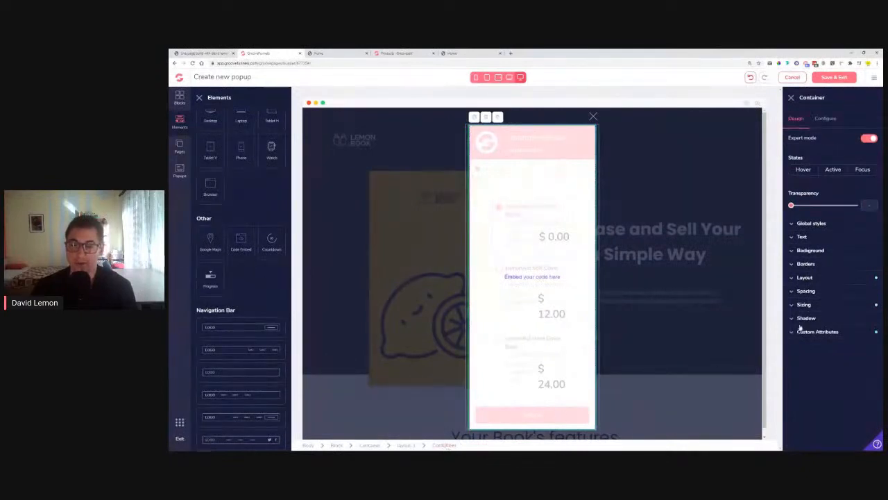
{"action": "left_click", "coordinate": [807, 291]}
{"action": "left_click", "coordinate": [853, 335]}
{"action": "mouse_move", "coordinate": [792, 376]}
{"action": "left_mouse_down"}
{"action": "mouse_move", "coordinate": [803, 379]}
{"action": "mouse_move", "coordinate": [792, 376]}
{"action": "left_mouse_up"}
{"action": "left_click", "coordinate": [795, 334]}
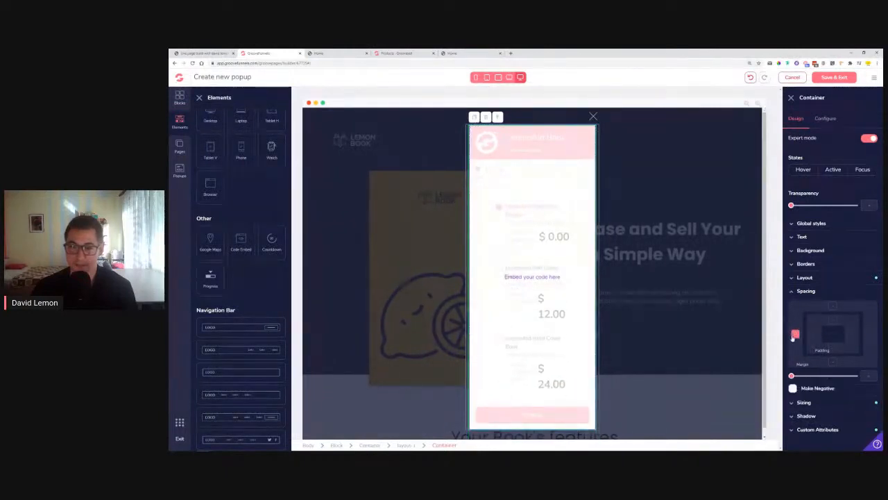
{"action": "left_click", "coordinate": [872, 337]}
{"action": "mouse_move", "coordinate": [791, 376]}
{"action": "left_mouse_down"}
{"action": "mouse_move", "coordinate": [807, 376]}
{"action": "mouse_move", "coordinate": [789, 379]}
{"action": "left_mouse_up"}
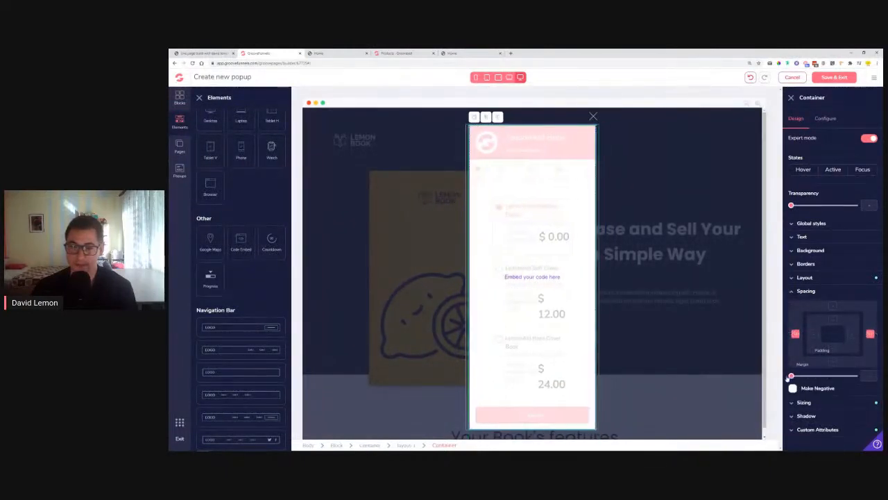
Set the embedded checkout's sizing width to 500px
{"action": "left_click", "coordinate": [529, 276]}
{"action": "left_click", "coordinate": [824, 287]}
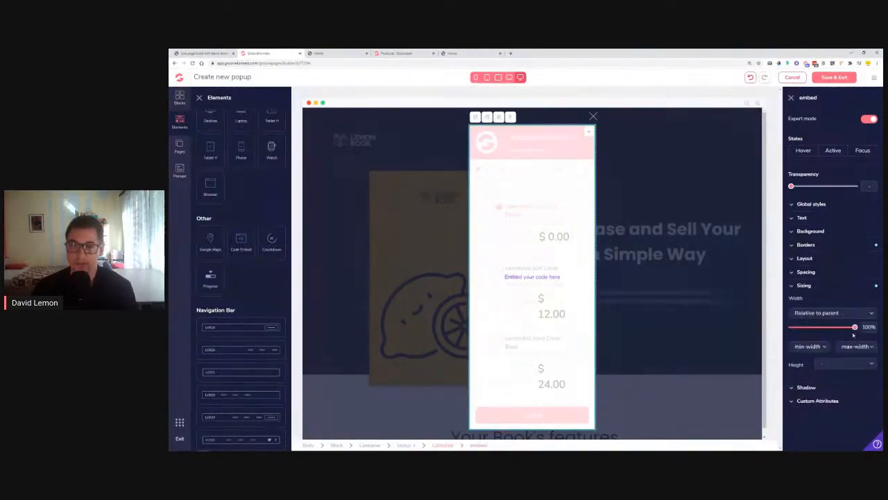
{"action": "left_click", "coordinate": [845, 313]}
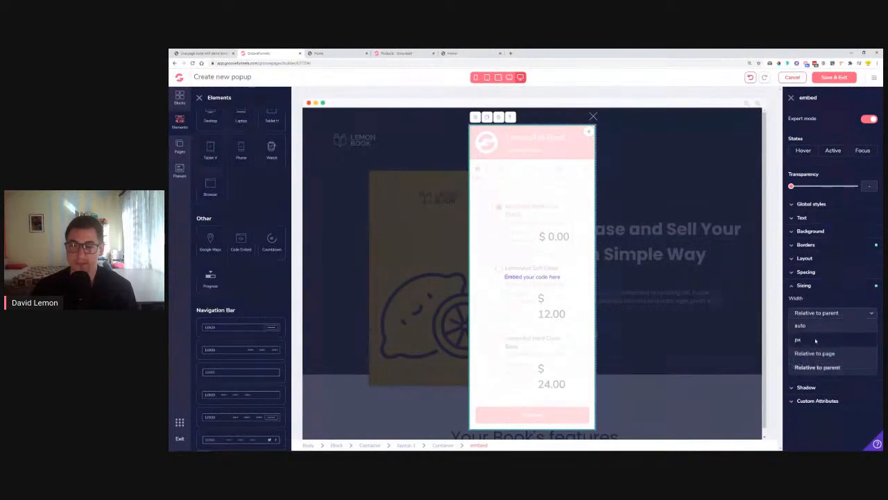
{"action": "left_click", "coordinate": [800, 339]}
{"action": "left_click_drag", "start_coordinate": [792, 334], "coordinate": [831, 337]}
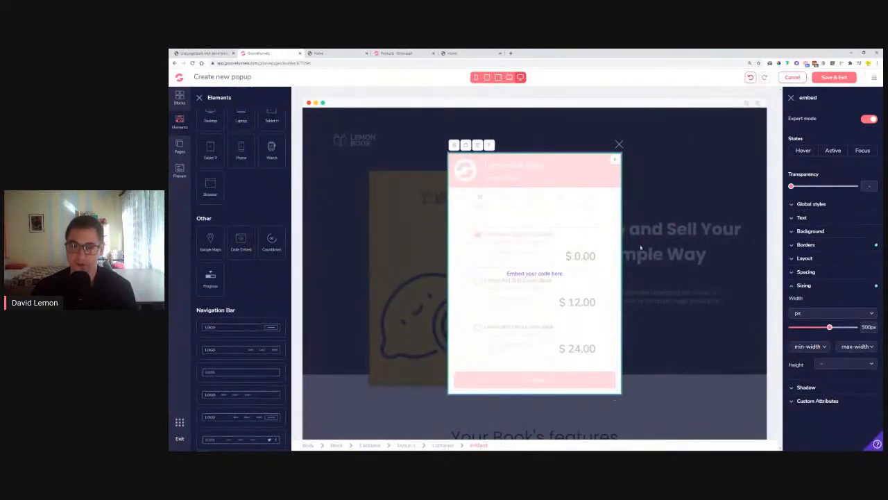
Check the container's sizing settings, then Save & Exit the popup
{"action": "left_click", "coordinate": [444, 445]}
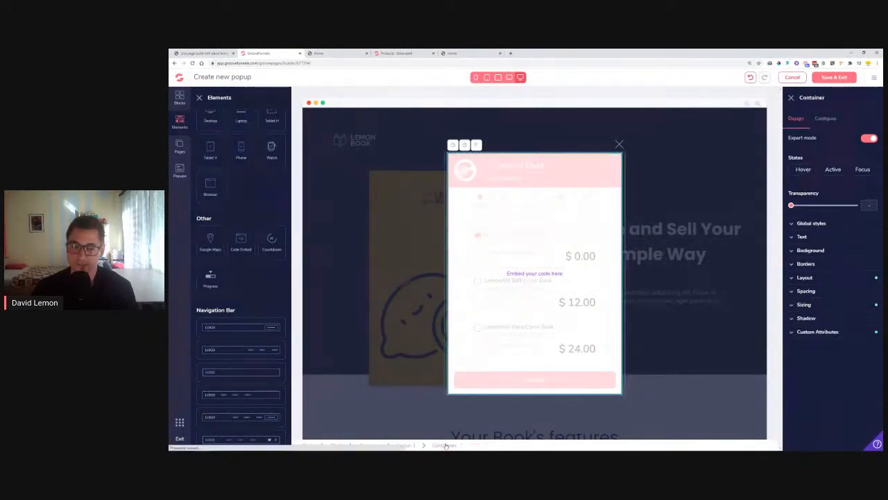
{"action": "left_click", "coordinate": [817, 306]}
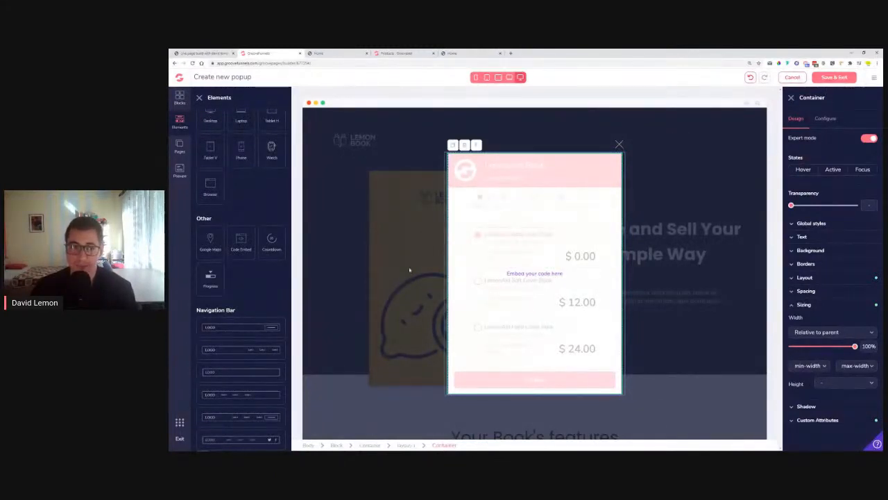
{"action": "left_click", "coordinate": [834, 77]}
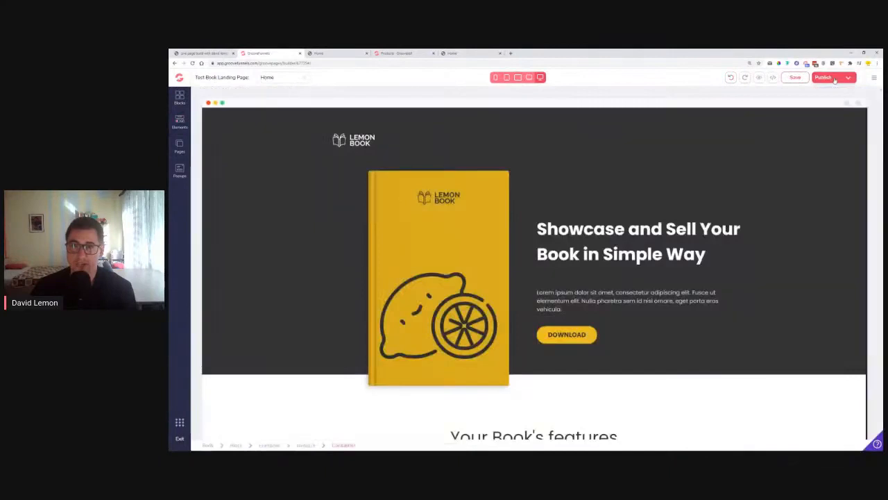
Save the page and relink the DOWNLOAD button to open Popup 2 instead of Popup 1
{"action": "left_click", "coordinate": [799, 79]}
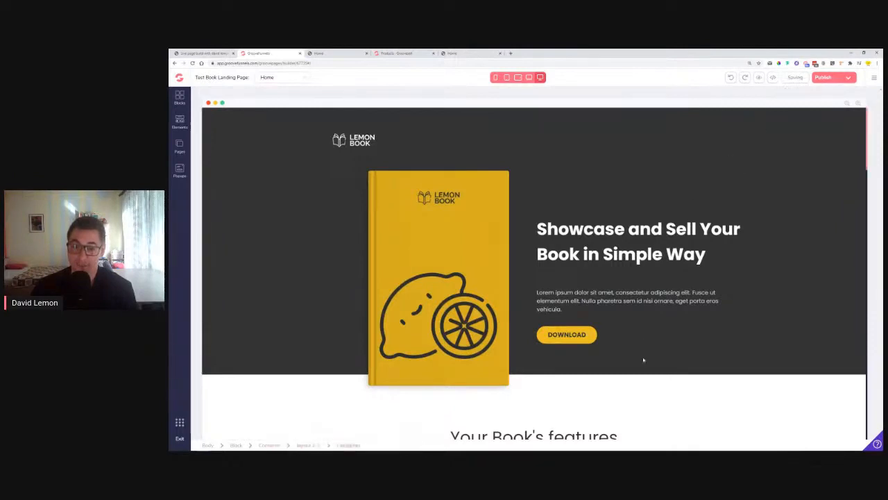
{"action": "left_click", "coordinate": [571, 337]}
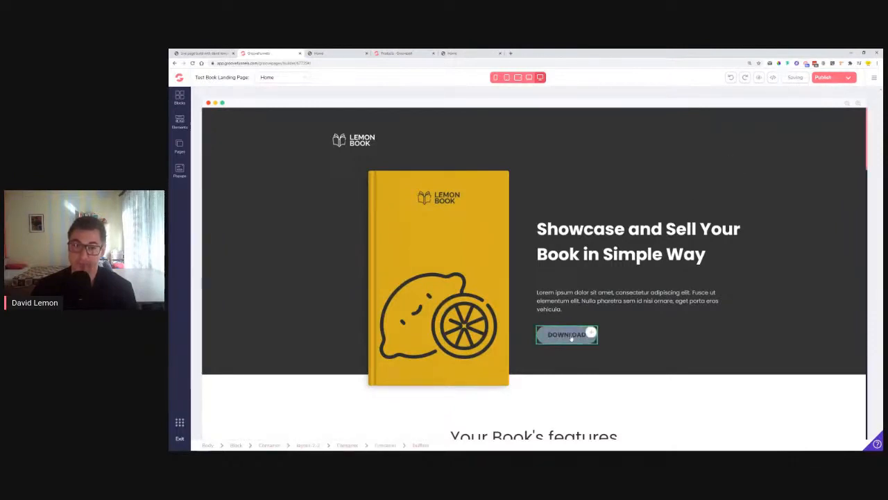
{"action": "left_click", "coordinate": [571, 338]}
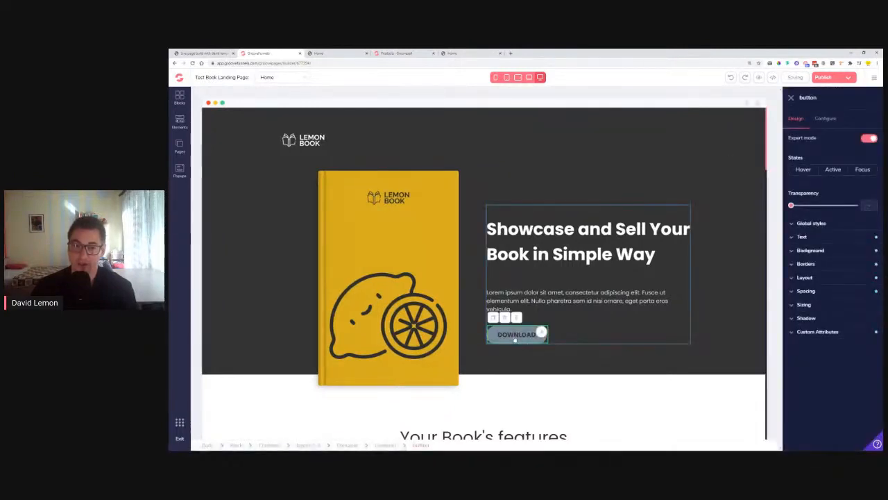
{"action": "left_click", "coordinate": [822, 120]}
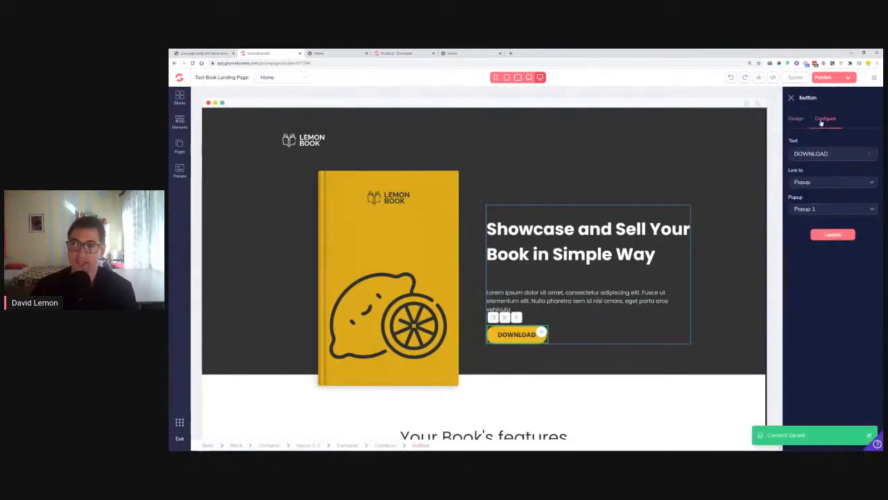
{"action": "left_click", "coordinate": [826, 210]}
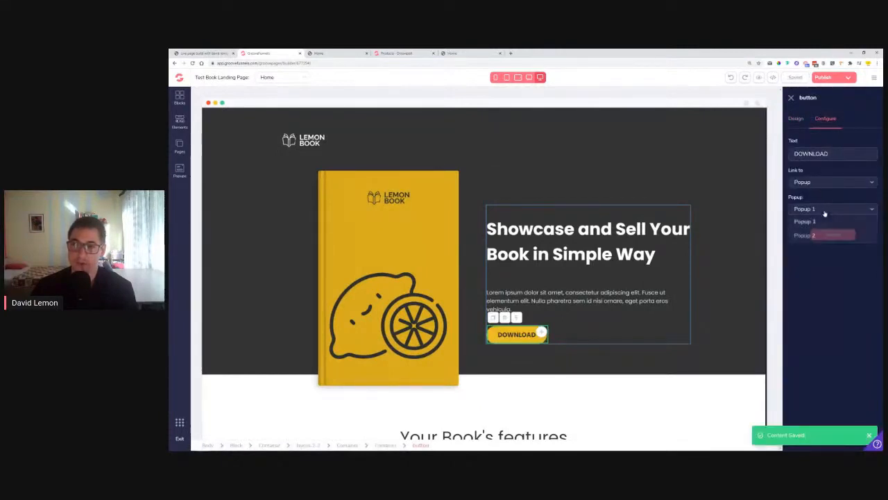
{"action": "left_click", "coordinate": [826, 234]}
{"action": "left_click", "coordinate": [829, 235]}
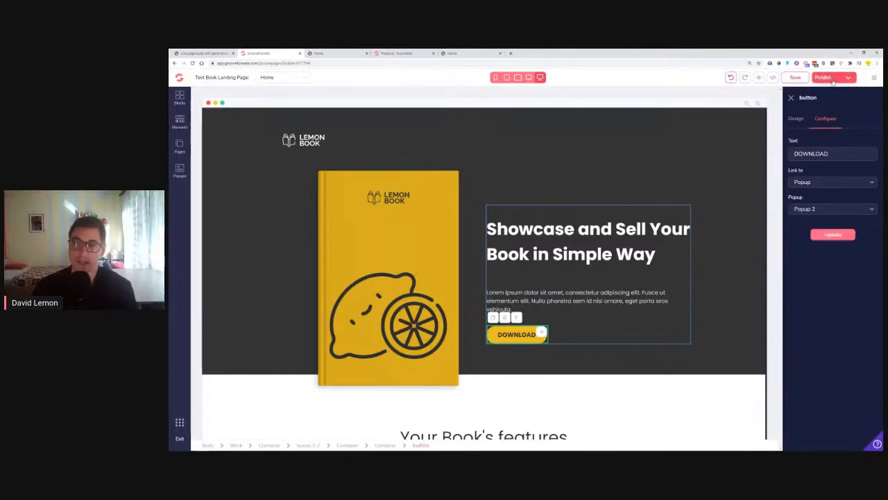
{"action": "left_click", "coordinate": [830, 78]}
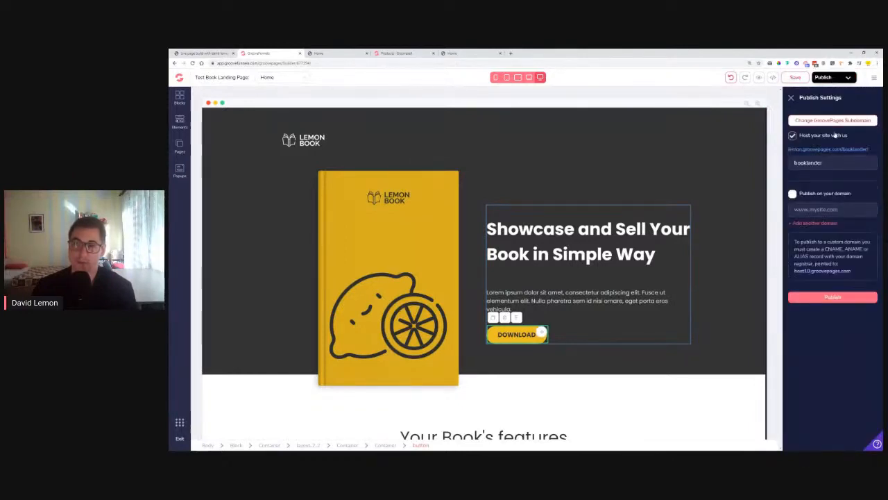
Publish the Lemon Book page and open the live lemon.groovepages.com site in an incognito window
{"action": "left_click", "coordinate": [833, 297]}
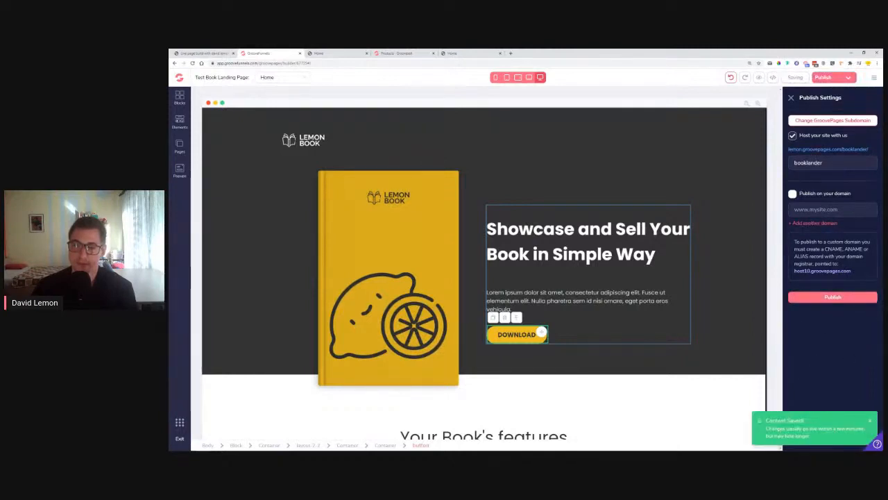
{"action": "right_click", "coordinate": [838, 150]}
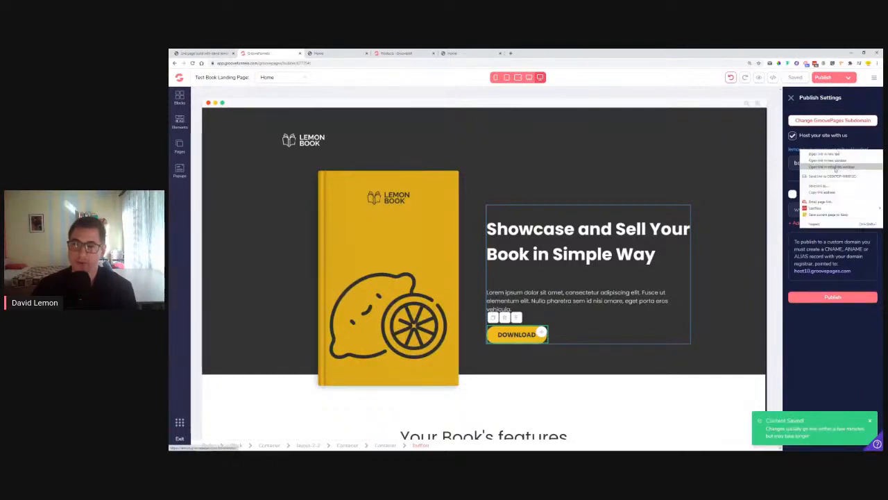
{"action": "left_click", "coordinate": [833, 167]}
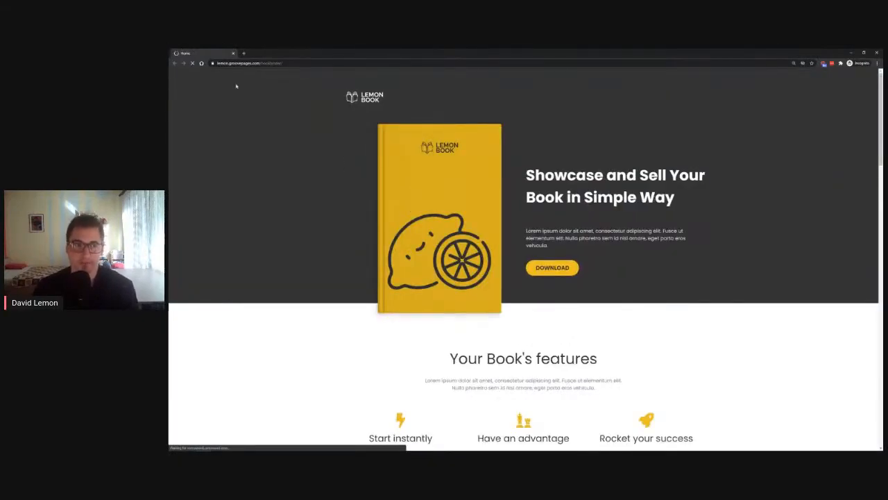
Open the live checkout popup via DOWNLOAD, choose the Free Ebook and continue
{"action": "left_click", "coordinate": [551, 269]}
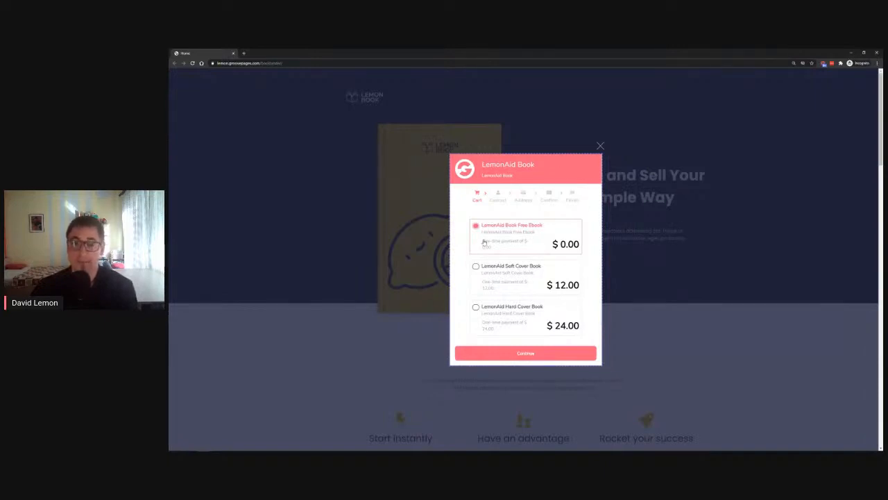
{"action": "left_click", "coordinate": [495, 277]}
{"action": "left_click", "coordinate": [508, 236]}
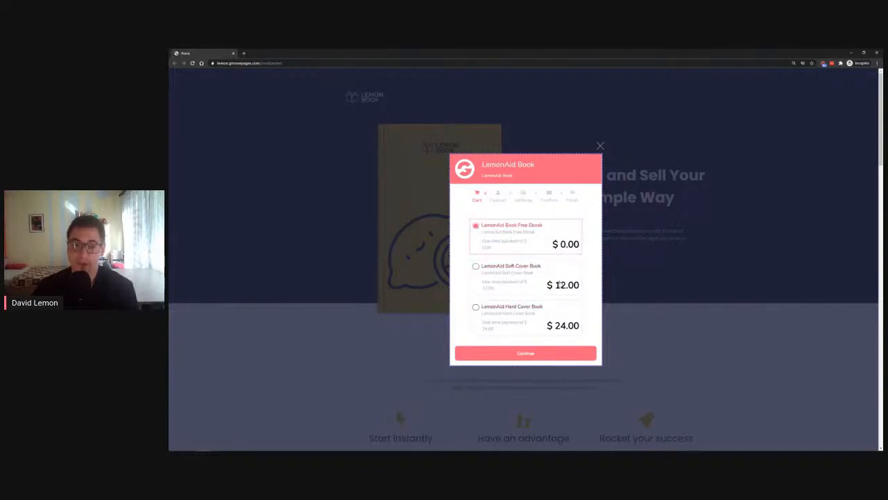
{"action": "left_click", "coordinate": [538, 355]}
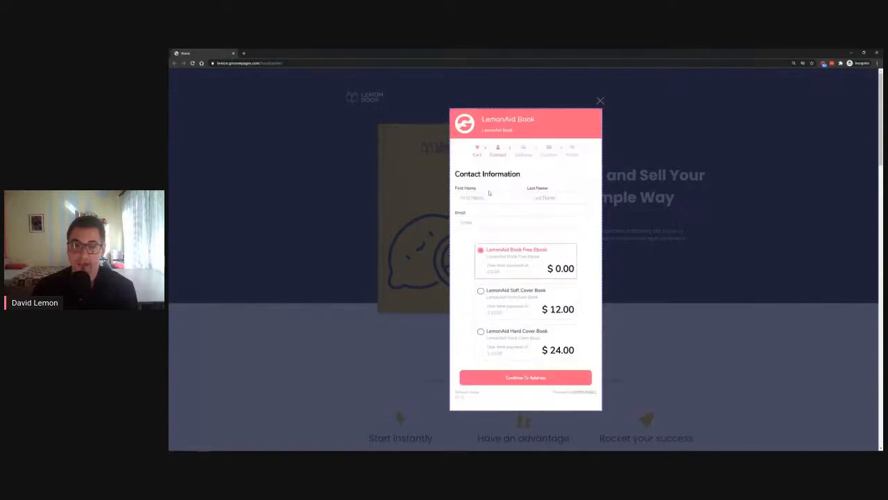
Fill in the test buyer's first name, last name and email, then continue to Address
{"action": "left_click", "coordinate": [489, 197]}
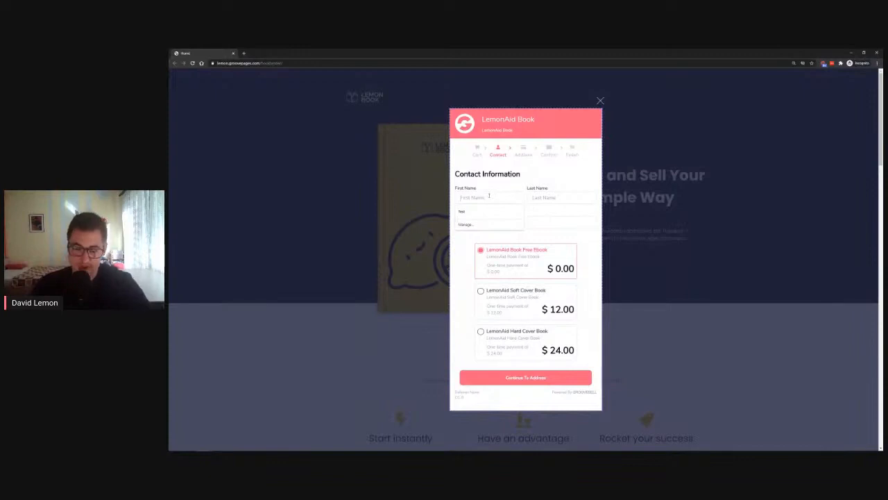
{"action": "type", "text": "David"}
{"action": "key", "text": "Tab"}
{"action": "type", "text": "L"}
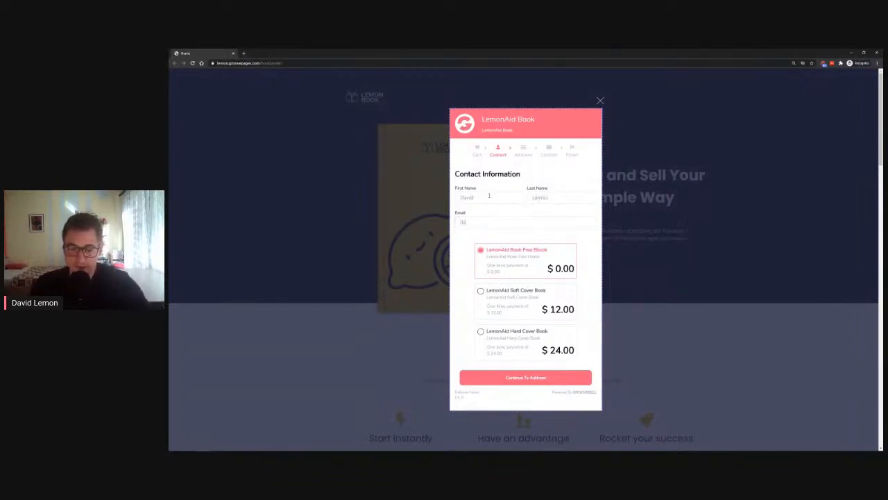
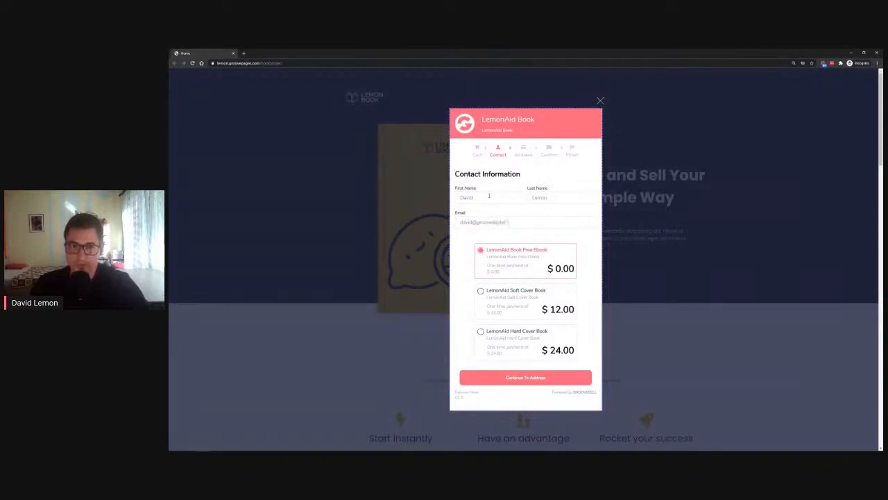
{"action": "left_click", "coordinate": [531, 381]}
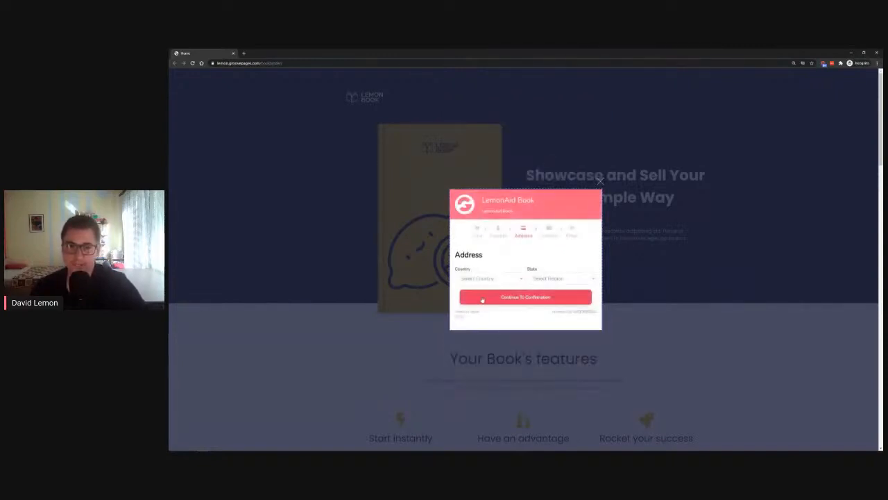
Choose United States and a state, claim the free access, then close the Thank You window
{"action": "left_click", "coordinate": [486, 281]}
{"action": "left_click", "coordinate": [490, 295]}
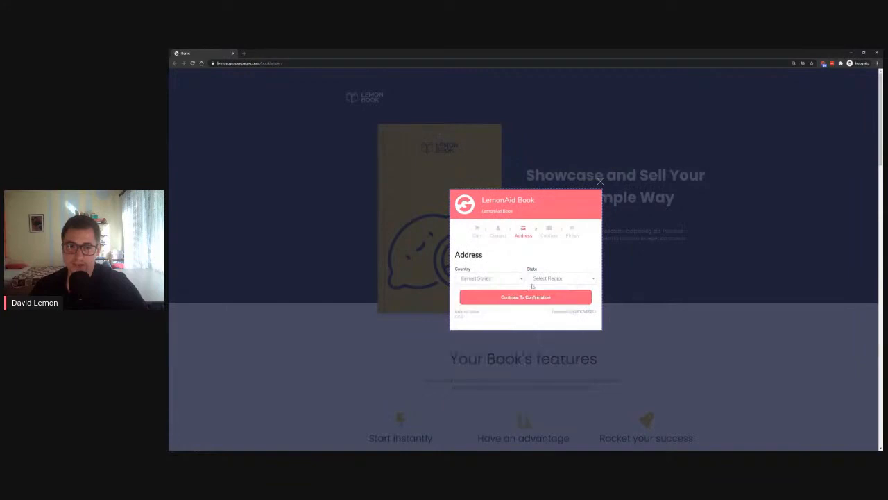
{"action": "left_click", "coordinate": [563, 279]}
{"action": "left_click", "coordinate": [549, 295]}
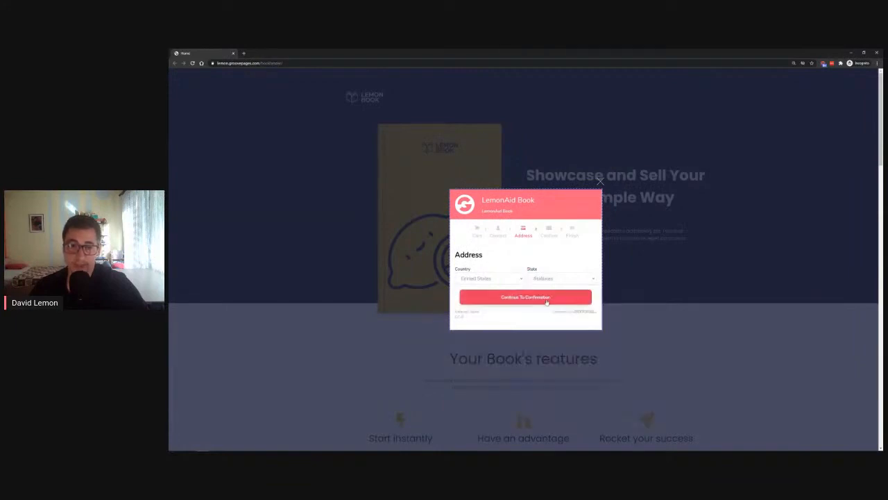
{"action": "left_click", "coordinate": [546, 298]}
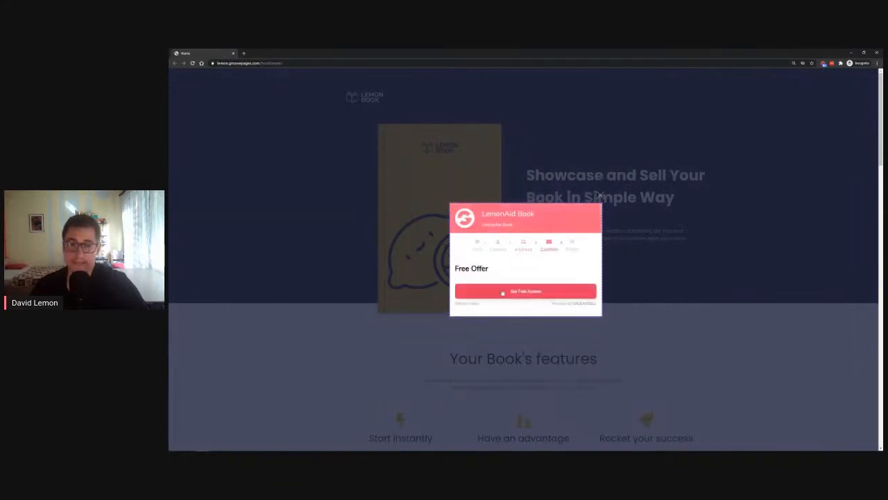
{"action": "left_click", "coordinate": [523, 291]}
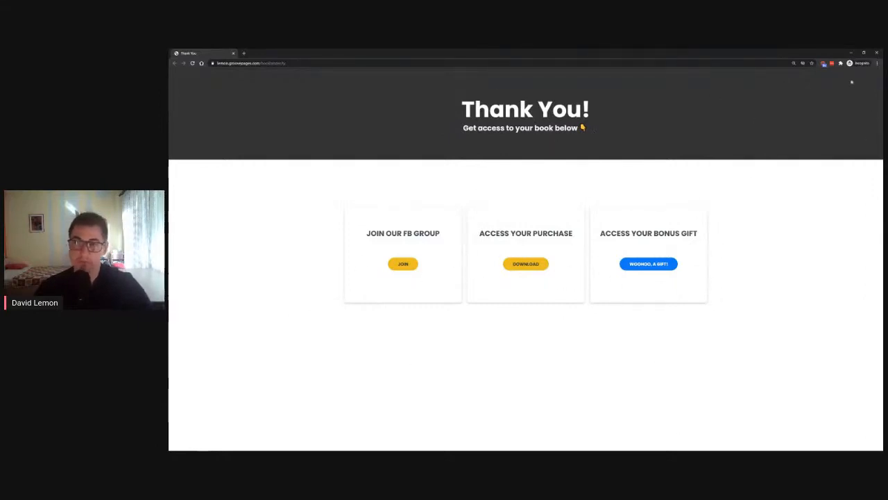
{"action": "left_click", "coordinate": [876, 53]}
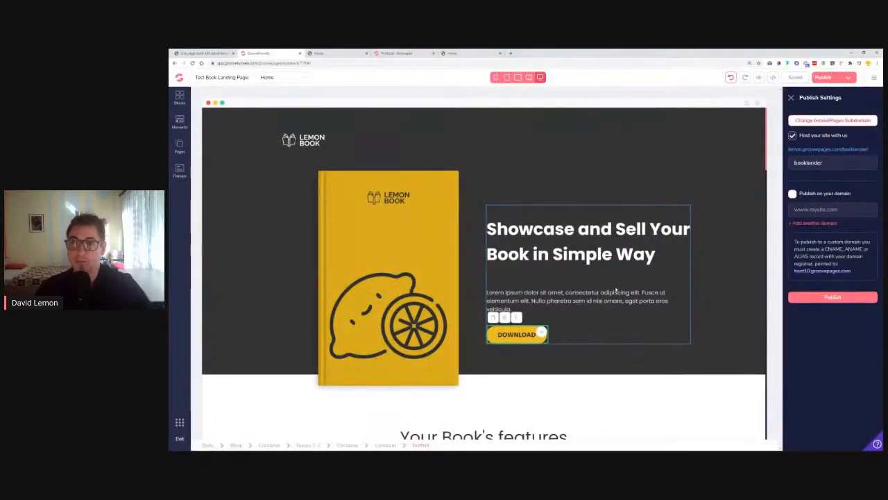
Open the live page at lemon.groovepages.com/booklander, confirm Download shows the checkout popup, then return
{"action": "left_click", "coordinate": [830, 149]}
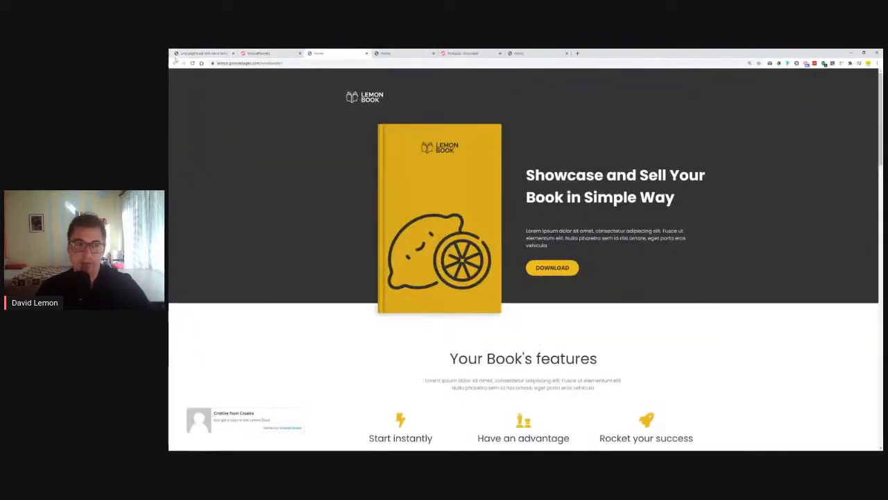
{"action": "left_click", "coordinate": [193, 63]}
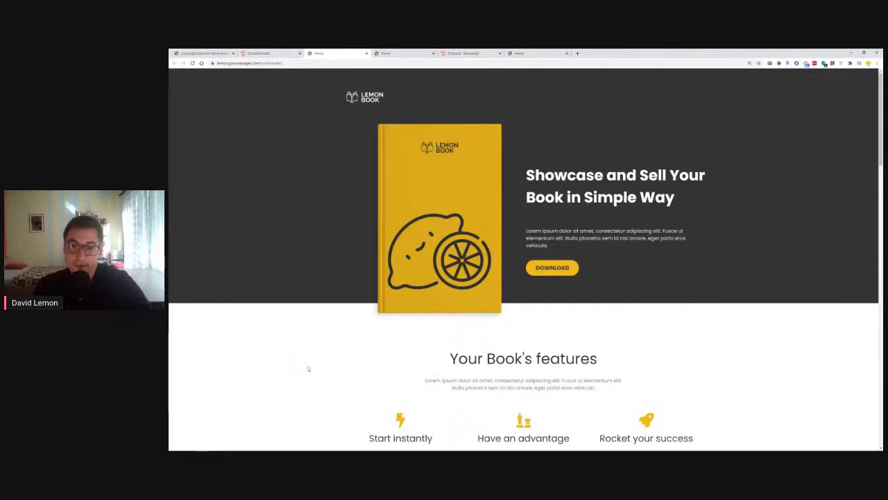
{"action": "left_click", "coordinate": [553, 268]}
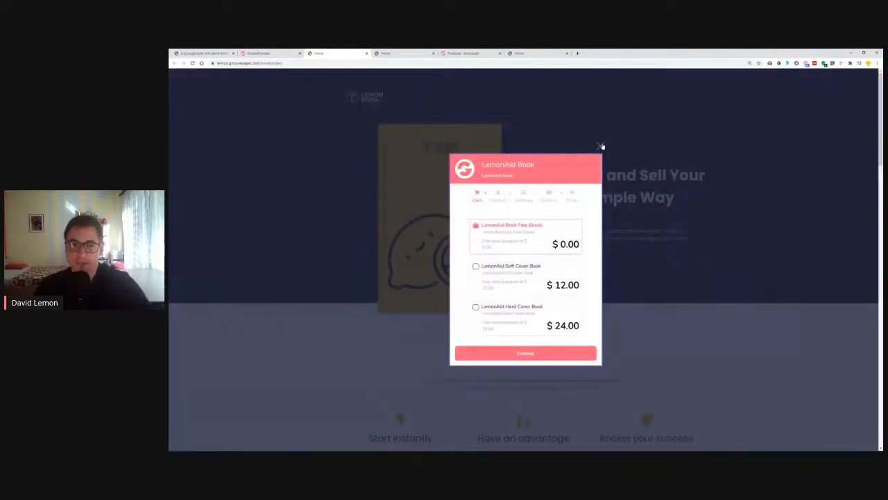
{"action": "left_click", "coordinate": [601, 146]}
{"action": "left_click", "coordinate": [280, 53]}
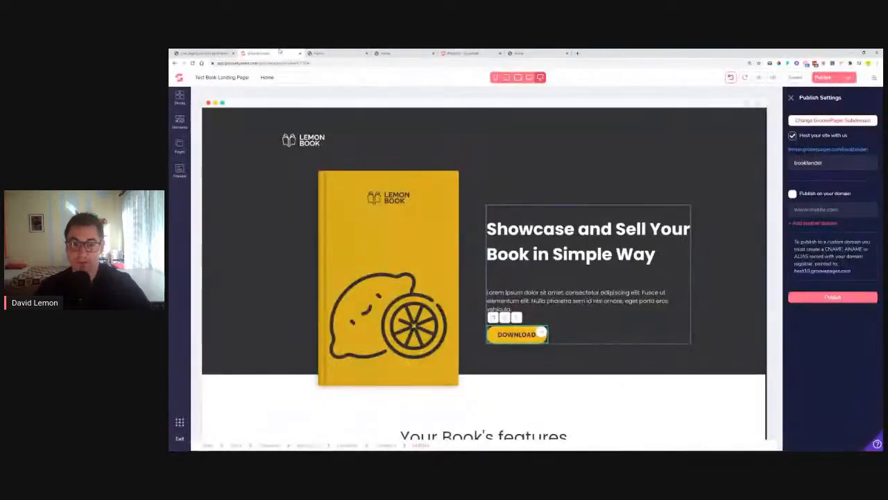
In Popup 2, clear the checkout embed's border colour and set its border width to 0
{"action": "left_click", "coordinate": [179, 170]}
{"action": "left_click", "coordinate": [229, 123]}
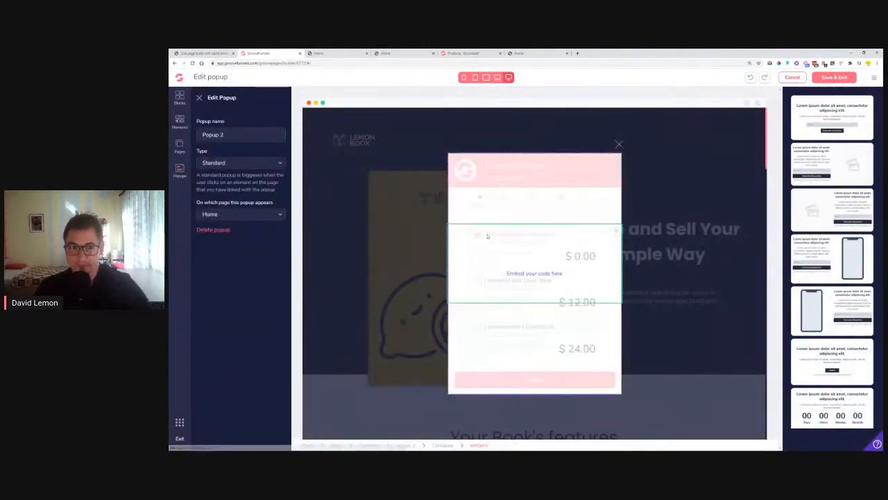
{"action": "left_click", "coordinate": [461, 173]}
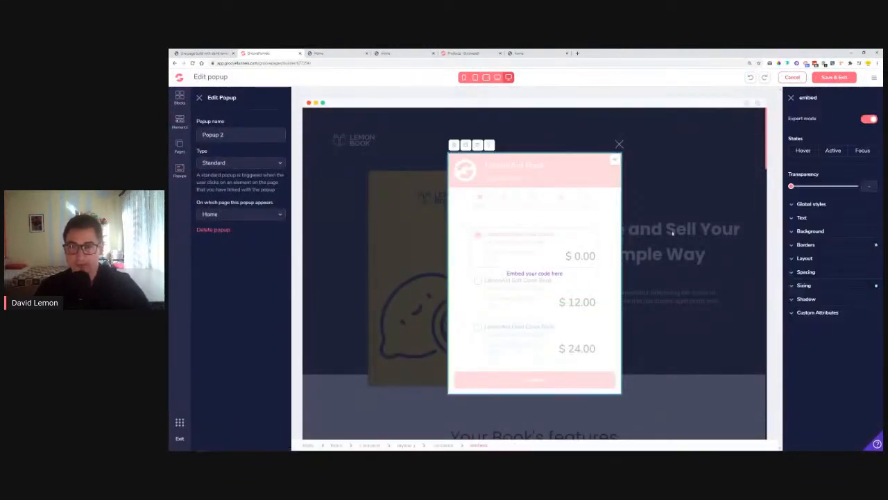
{"action": "left_click", "coordinate": [823, 244]}
{"action": "left_click", "coordinate": [865, 336]}
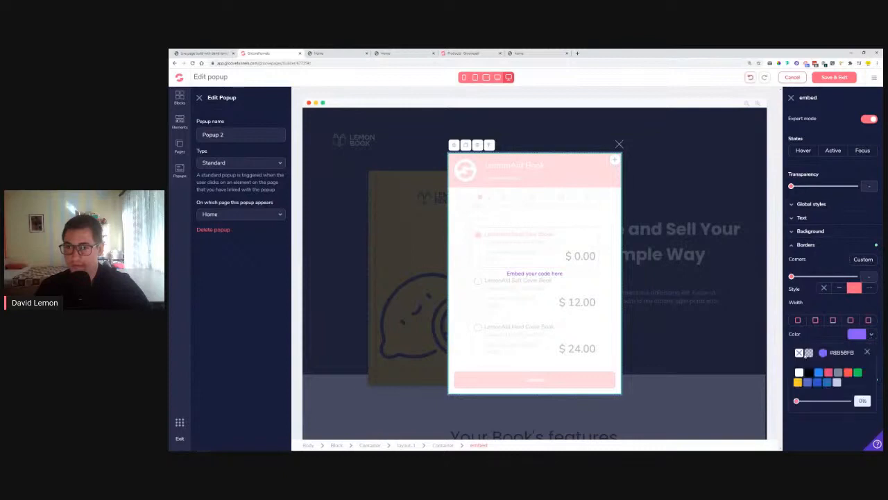
{"action": "left_click", "coordinate": [800, 353]}
{"action": "left_click", "coordinate": [798, 320]}
{"action": "left_click", "coordinate": [864, 336]}
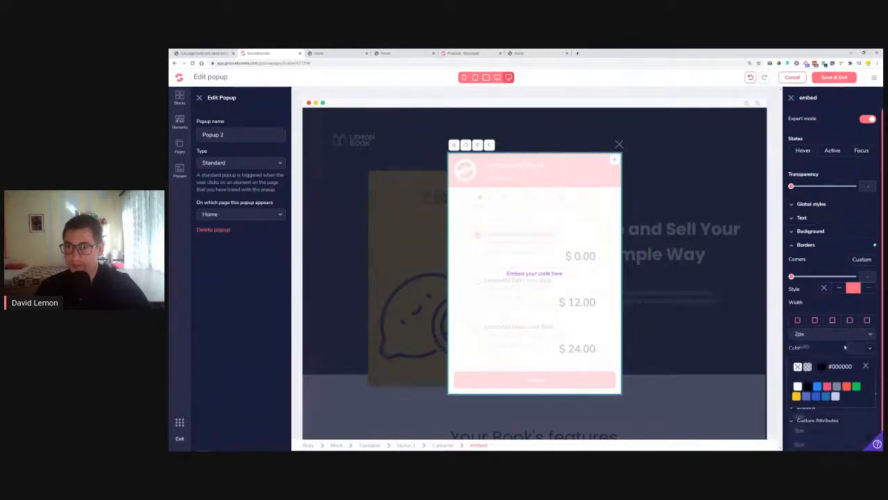
{"action": "left_click", "coordinate": [866, 365]}
{"action": "left_click", "coordinate": [802, 338]}
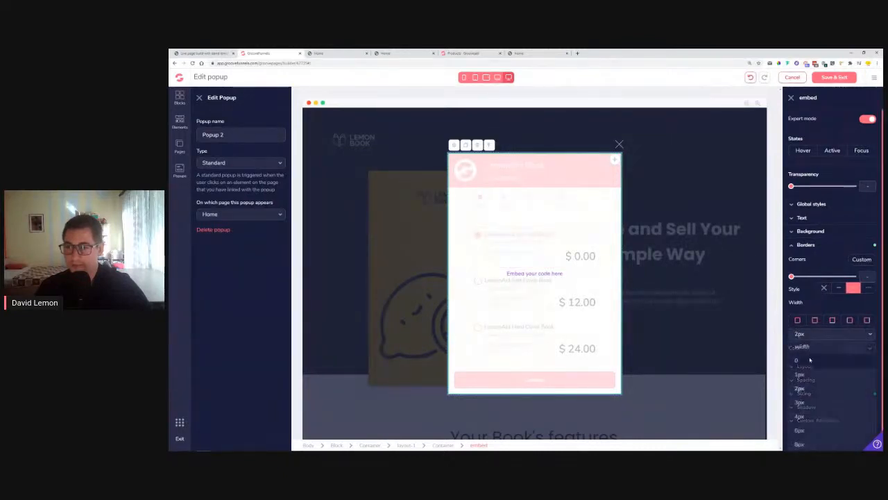
{"action": "left_click", "coordinate": [810, 359]}
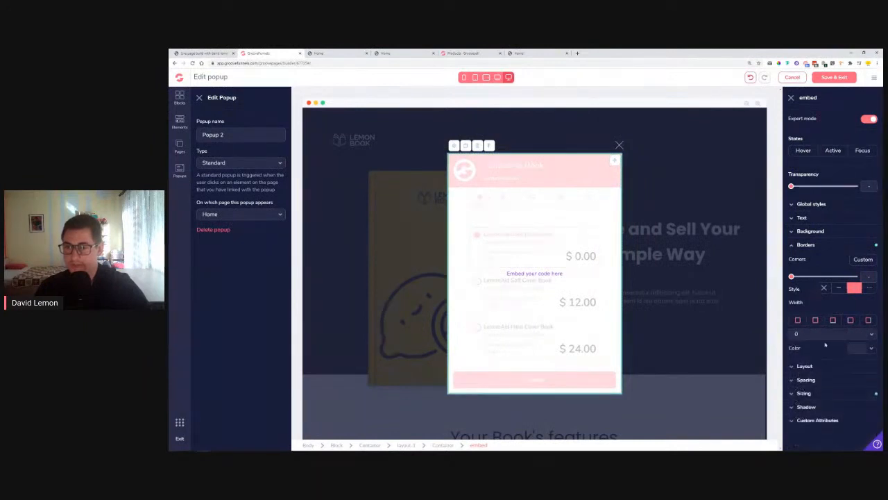
Set the embed's border style to none, save Popup 2, and republish the landing page
{"action": "left_click", "coordinate": [825, 288]}
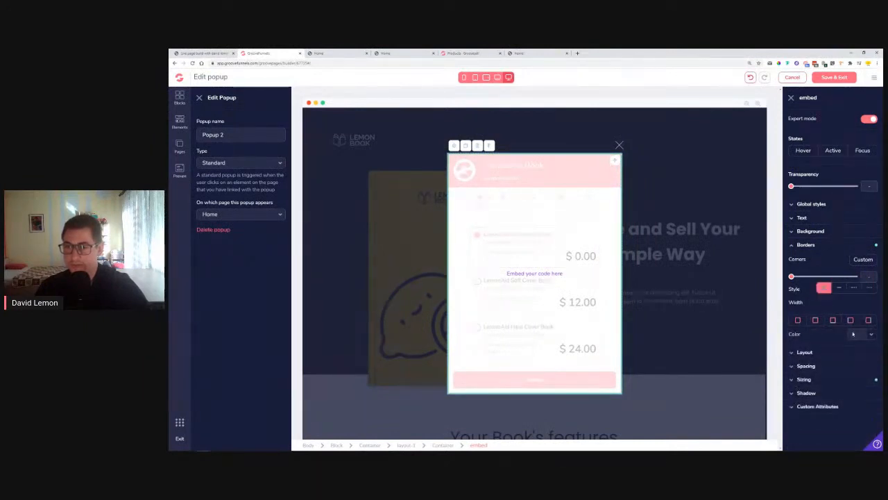
{"action": "left_click", "coordinate": [834, 77]}
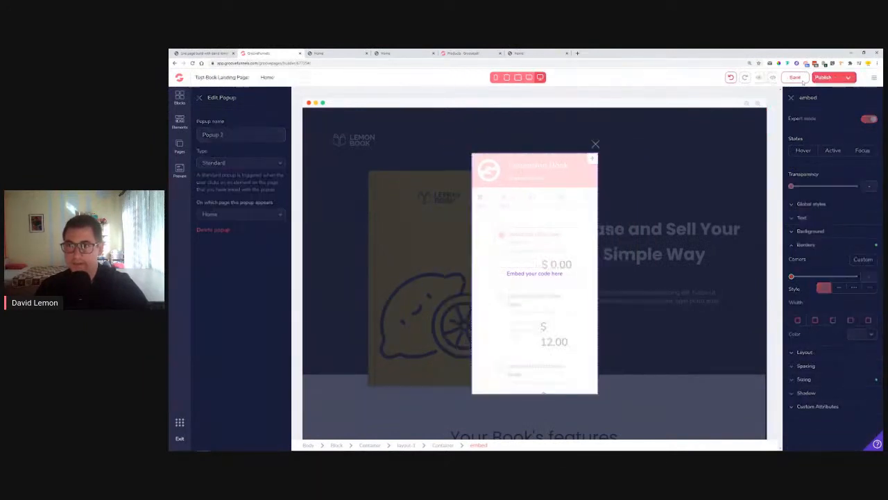
{"action": "left_click", "coordinate": [795, 78]}
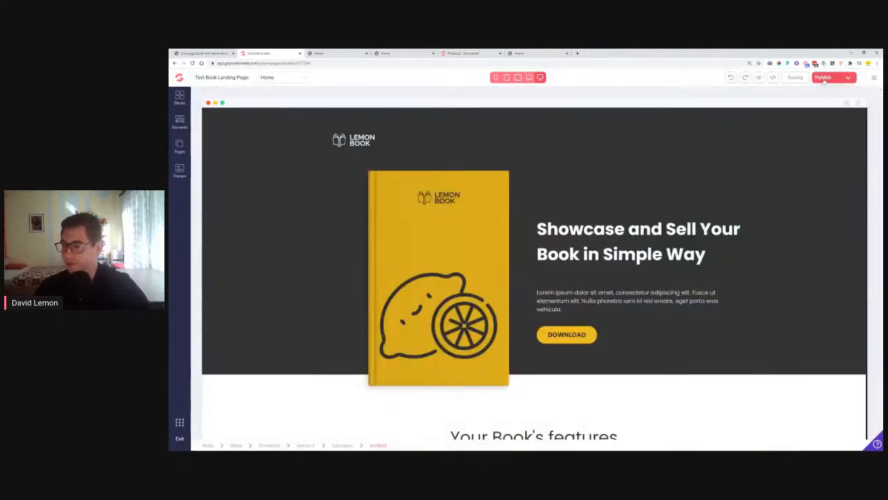
{"action": "left_click", "coordinate": [824, 78]}
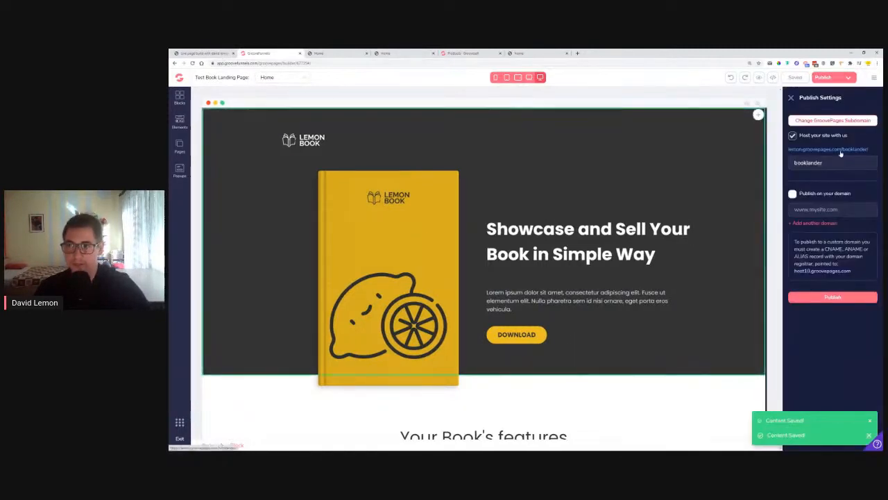
{"action": "right_click", "coordinate": [842, 150]}
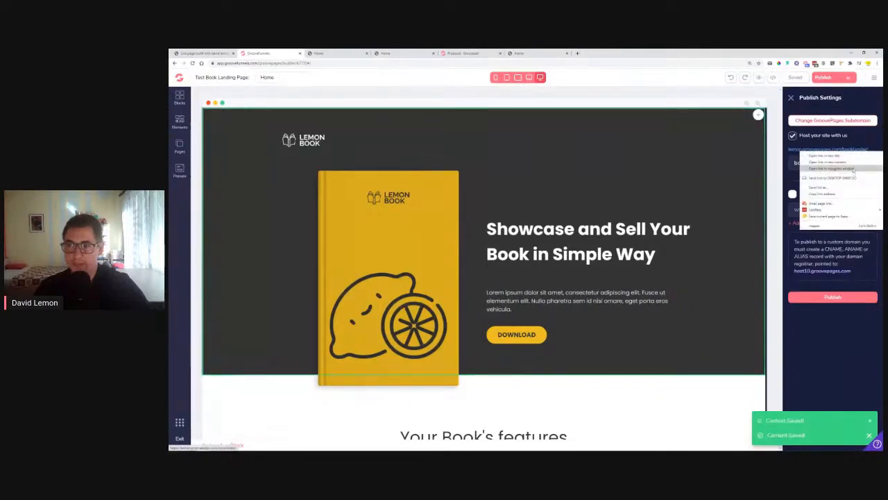
{"action": "left_click", "coordinate": [833, 169]}
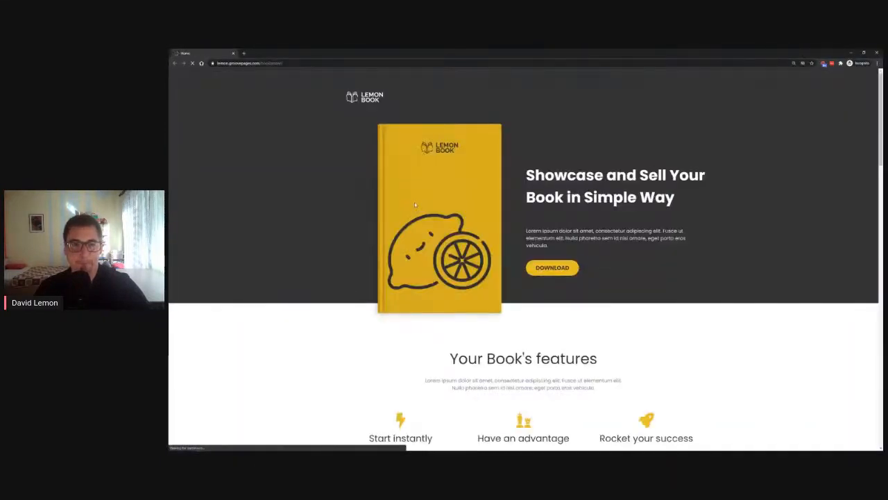
{"action": "left_click", "coordinate": [559, 269]}
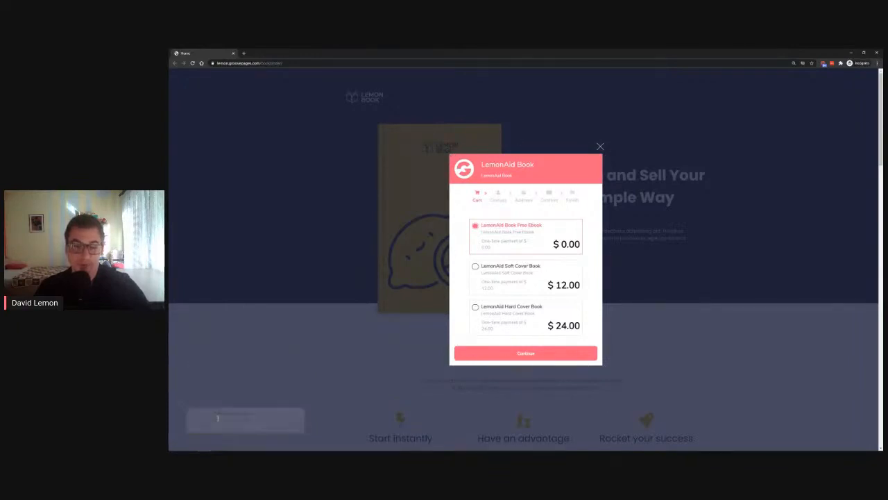
{"action": "left_click", "coordinate": [601, 146]}
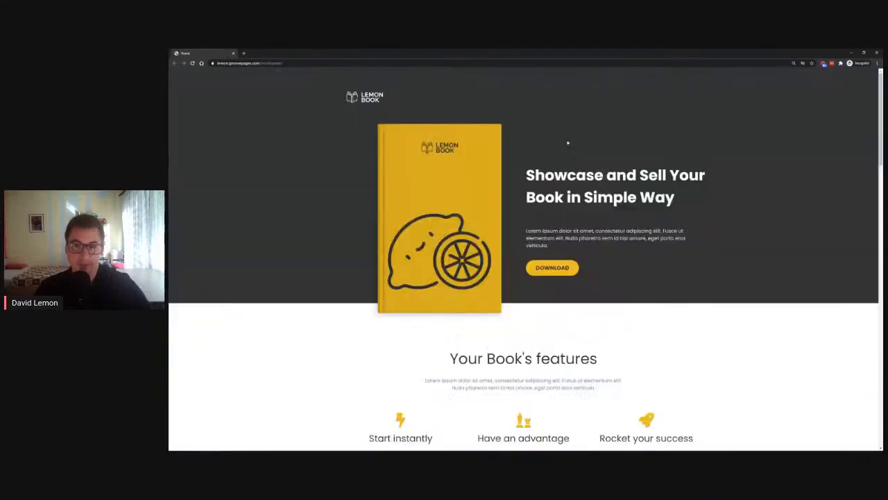
{"action": "left_click", "coordinate": [192, 64]}
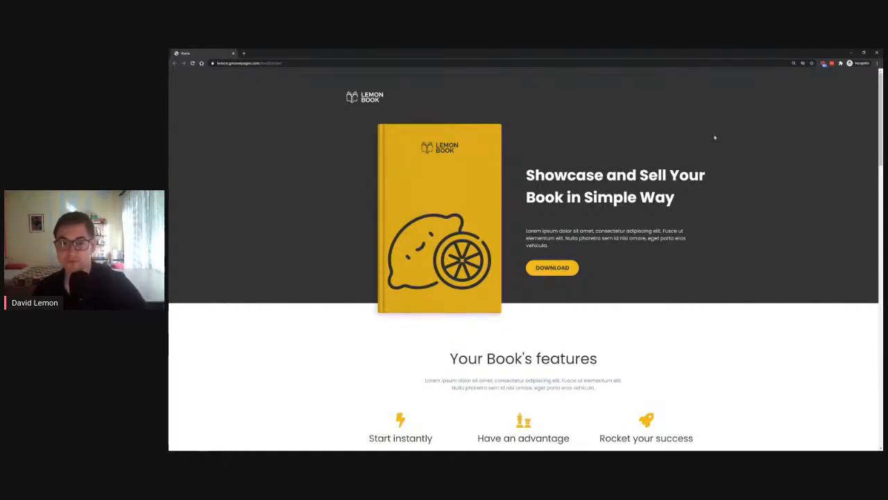
{"action": "scroll", "coordinate": [676, 208], "scroll_direction": "down", "scroll_amount": 15}
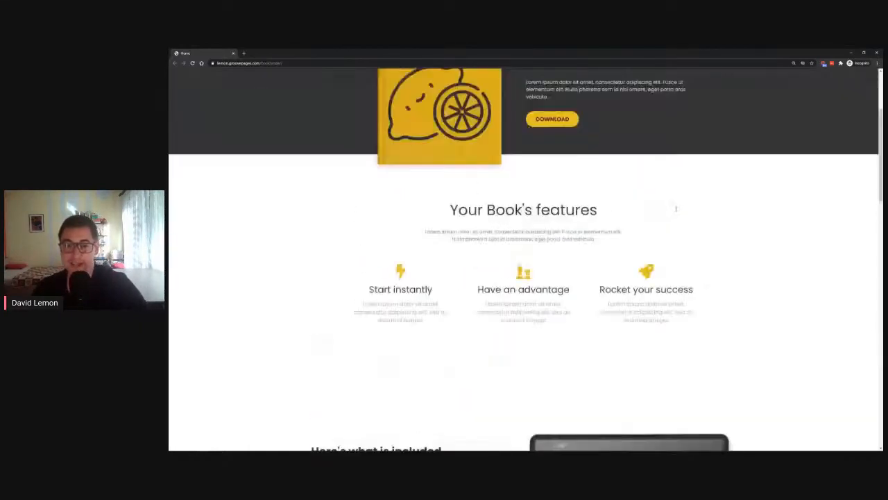
{"action": "scroll", "coordinate": [713, 194], "scroll_direction": "up", "scroll_amount": 15}
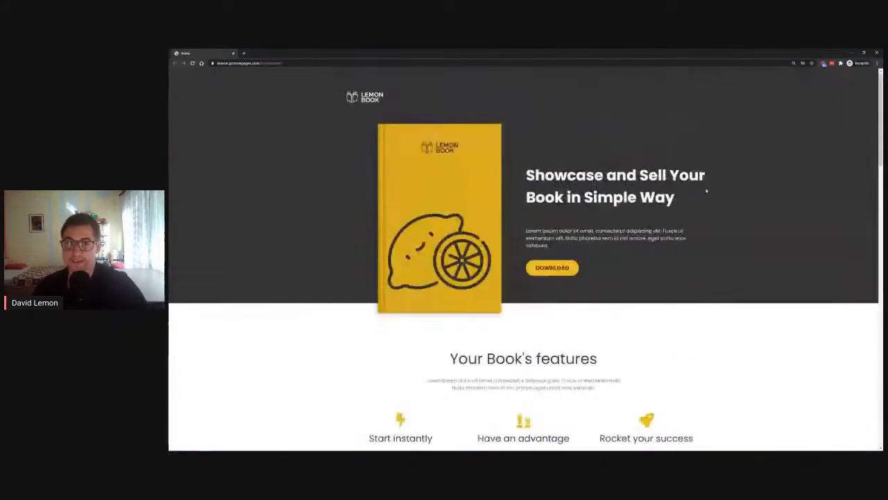
{"action": "left_click", "coordinate": [873, 54]}
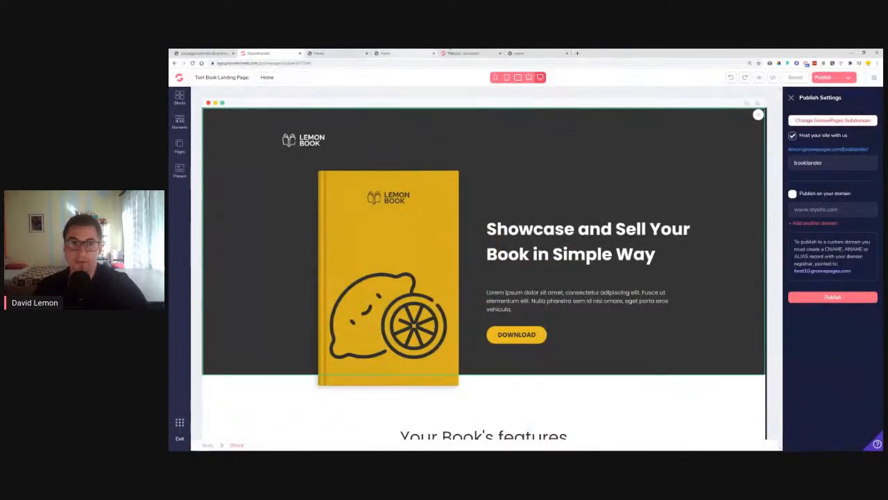
Open the LemonAid Book product's Soft Cover proof widget from its Proof step
{"action": "left_click", "coordinate": [460, 52]}
{"action": "left_click", "coordinate": [654, 205]}
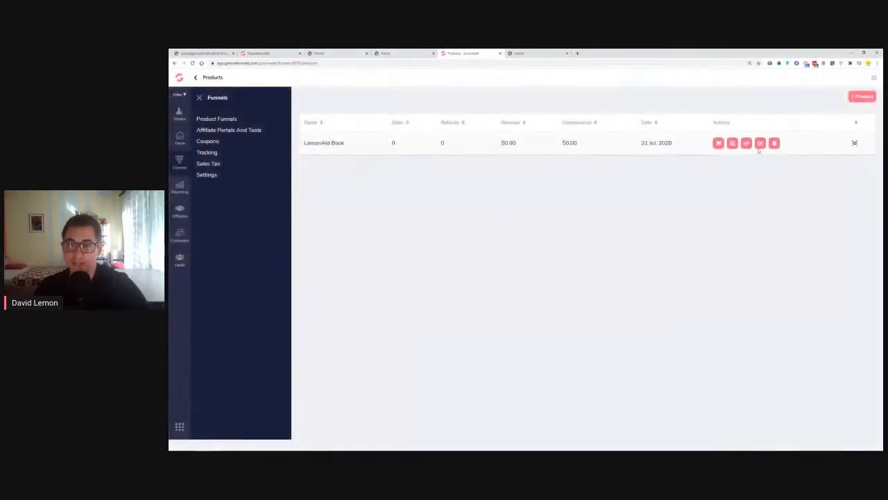
{"action": "left_click", "coordinate": [761, 143]}
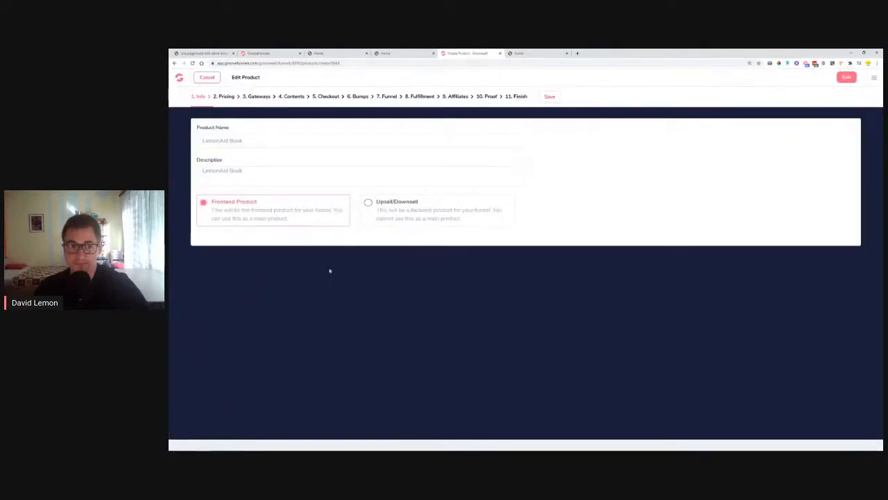
{"action": "left_click", "coordinate": [486, 97]}
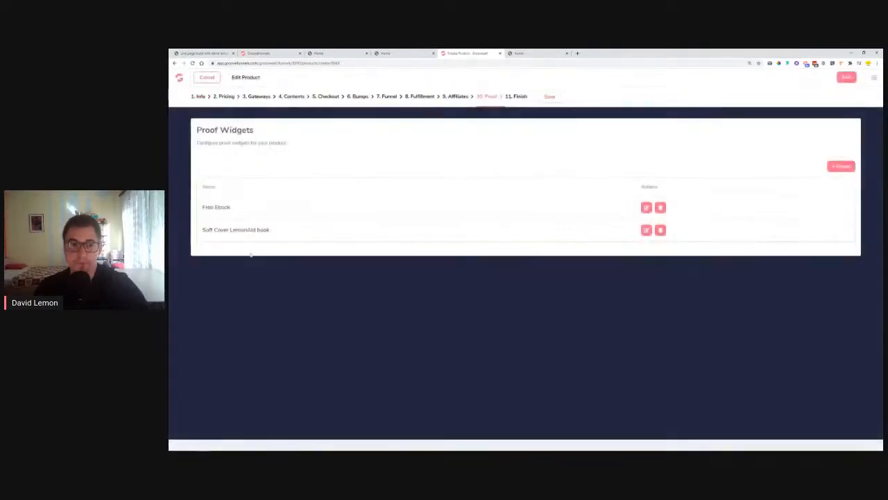
{"action": "left_click", "coordinate": [647, 231]}
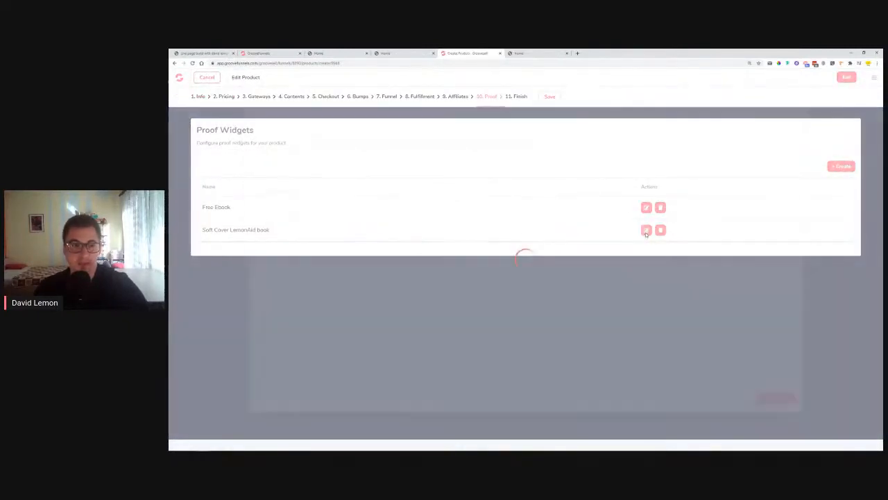
Inspect the notification text 'Just Purchased the Soft Cover book', then close without changes
{"action": "left_click", "coordinate": [280, 138]}
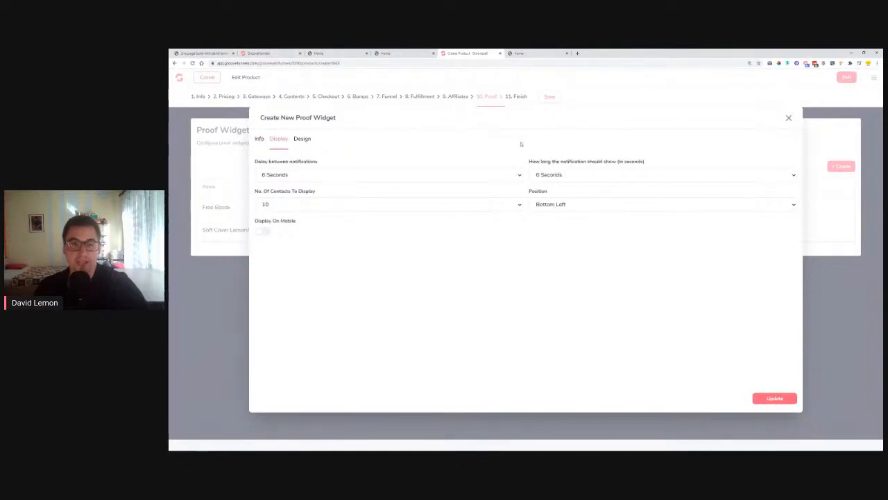
{"action": "left_click", "coordinate": [260, 139]}
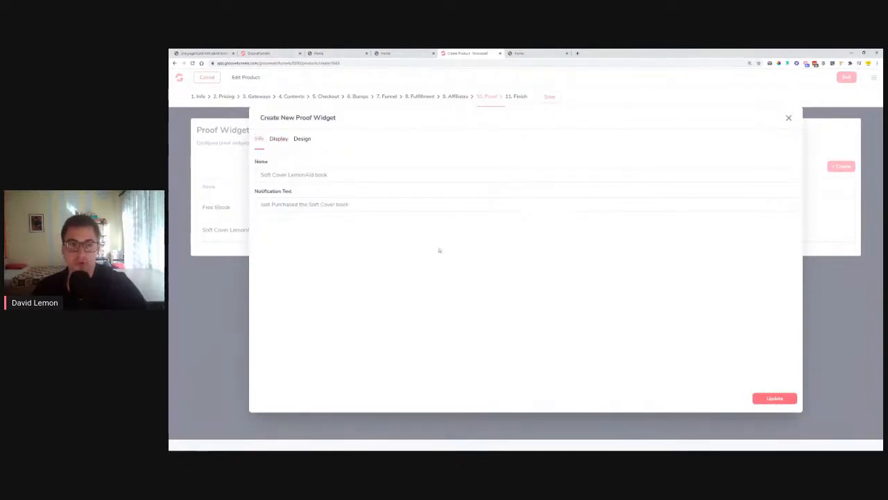
{"action": "left_click_drag", "start_coordinate": [257, 205], "coordinate": [382, 204]}
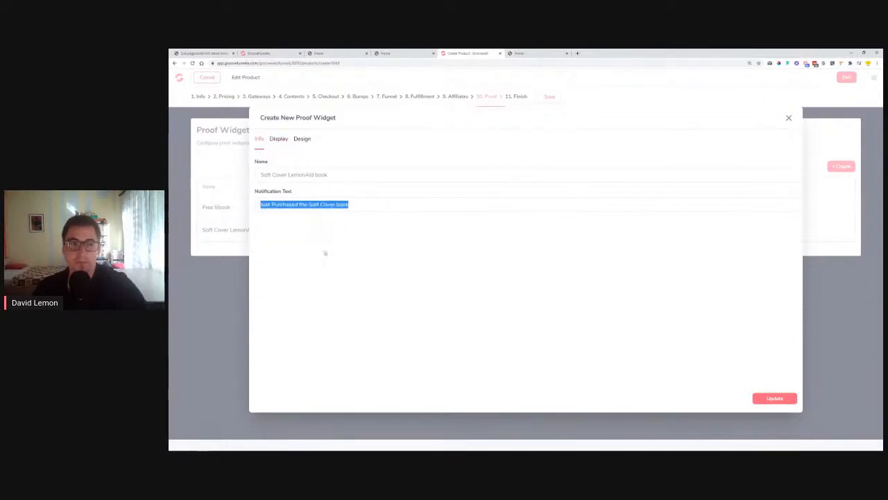
{"action": "left_click", "coordinate": [296, 243]}
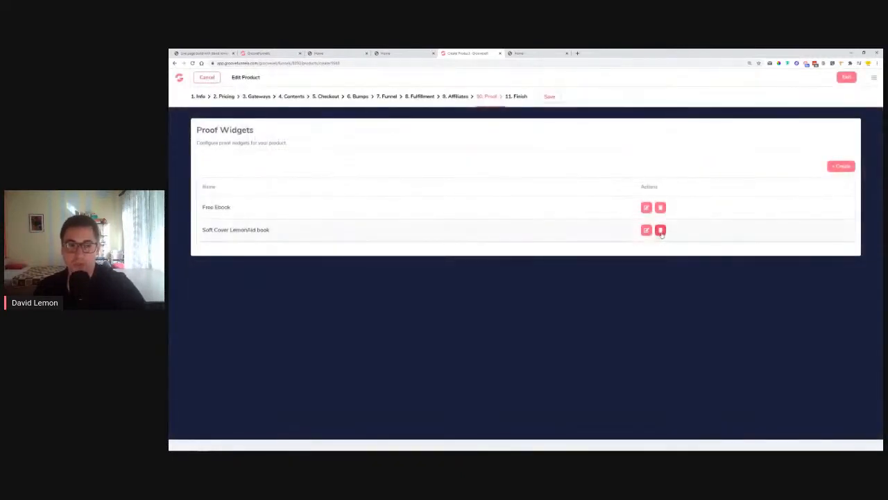
Delete the Soft Cover LemonAid book proof widget and review the remaining Free Ebook widget
{"action": "left_click", "coordinate": [660, 230]}
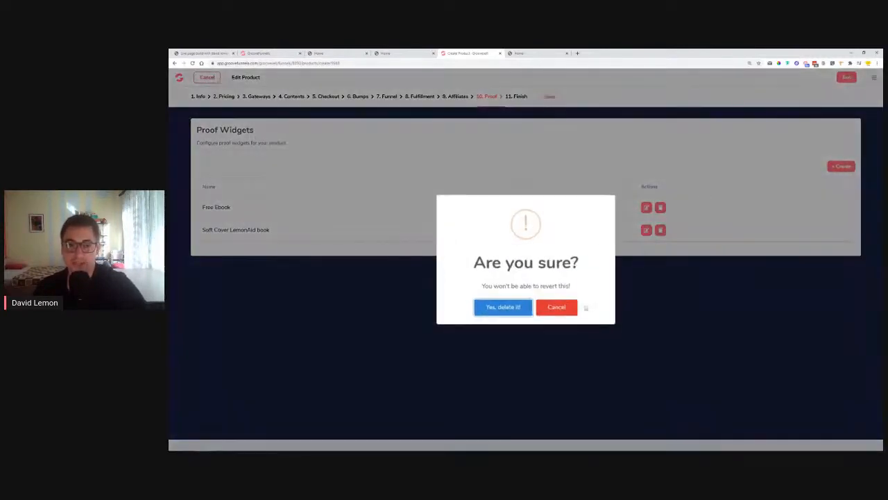
{"action": "left_click", "coordinate": [521, 301]}
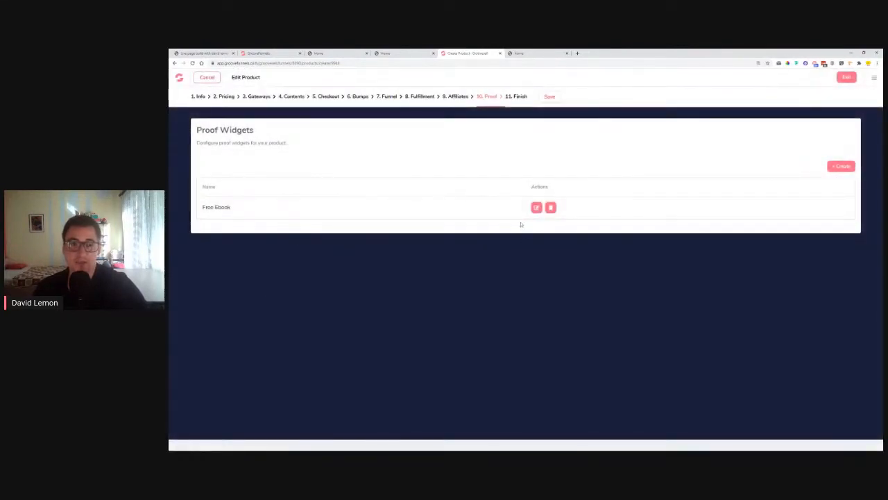
{"action": "left_click", "coordinate": [537, 207]}
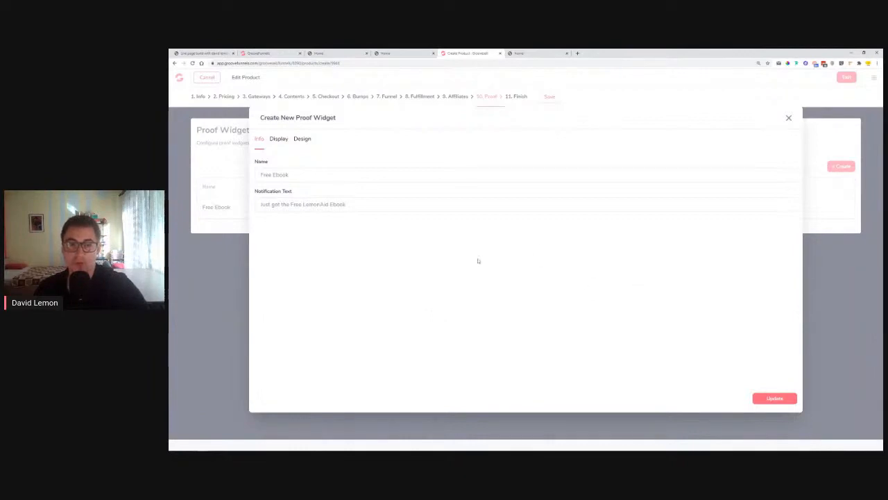
{"action": "left_click", "coordinate": [789, 120]}
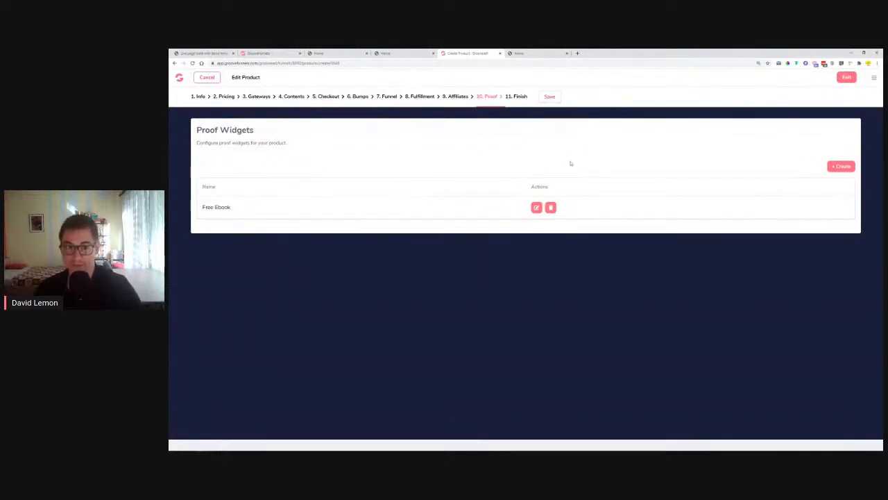
Check the Pricing step and the Free Ebook widget again, then save the product
{"action": "left_click", "coordinate": [226, 99]}
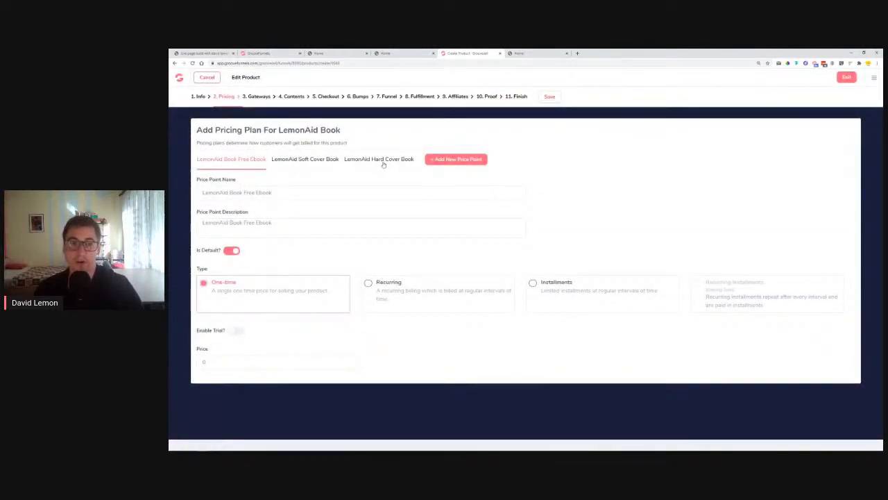
{"action": "left_click", "coordinate": [486, 97]}
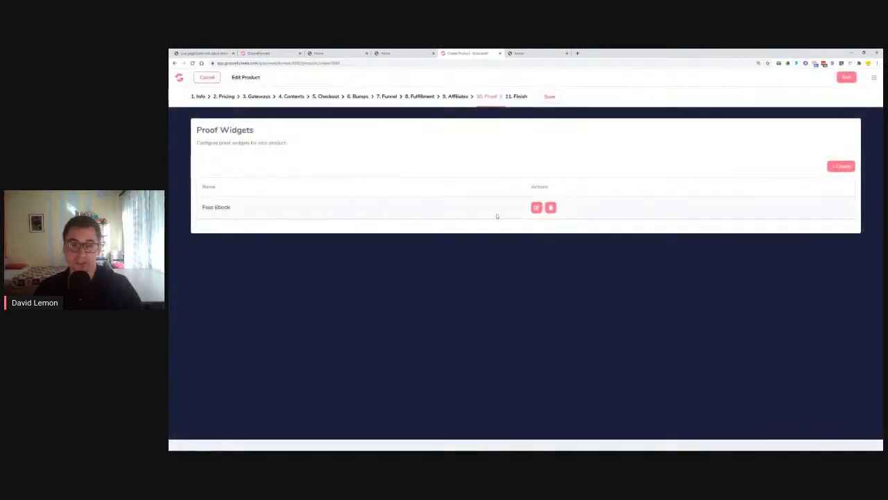
{"action": "left_click", "coordinate": [537, 207]}
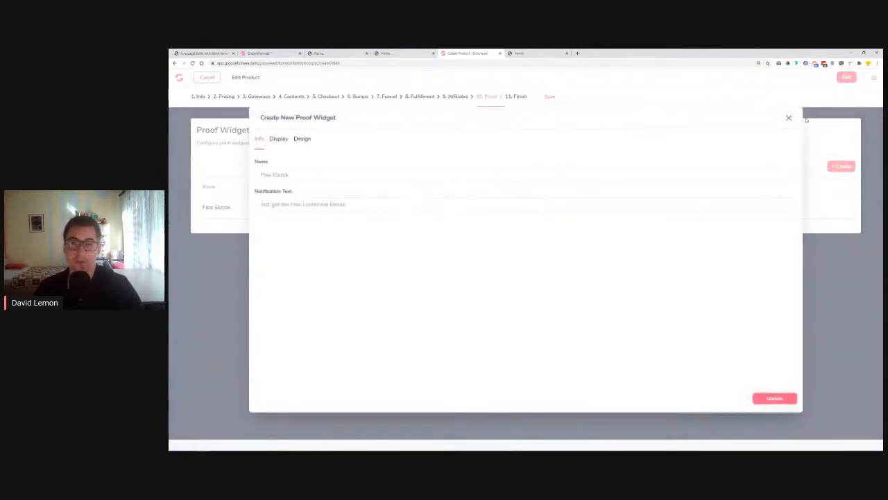
{"action": "left_click", "coordinate": [789, 119]}
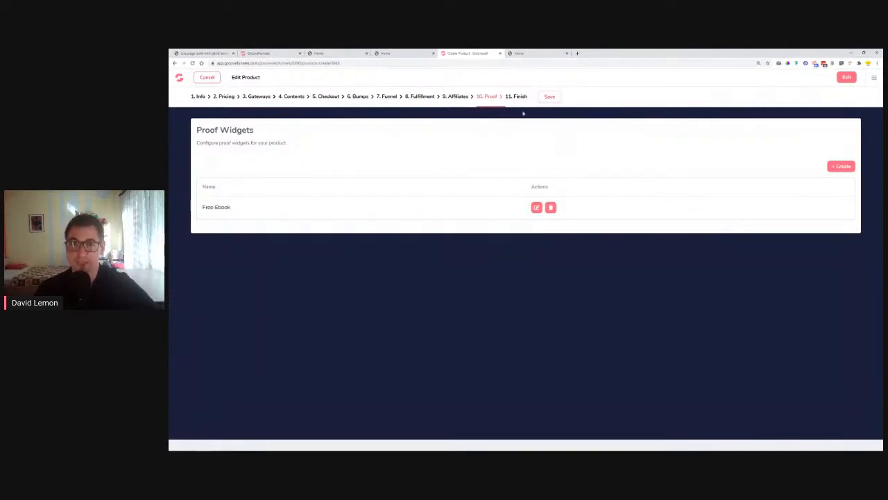
{"action": "left_click", "coordinate": [546, 96]}
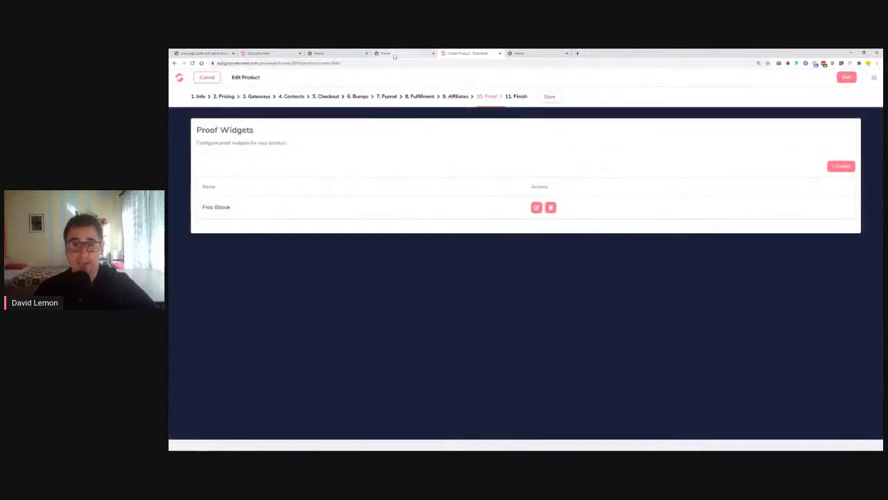
Try Download on the live page, then close the outdated tab and reload the current one
{"action": "left_click", "coordinate": [400, 54]}
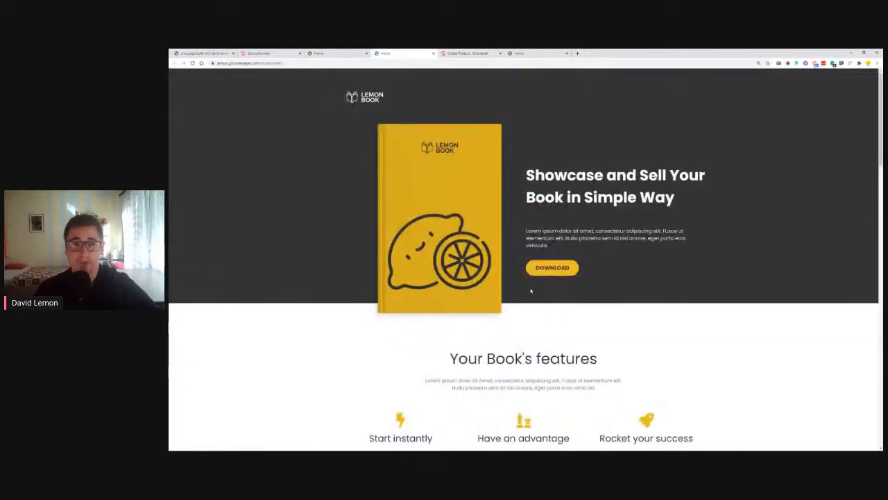
{"action": "left_click", "coordinate": [556, 270]}
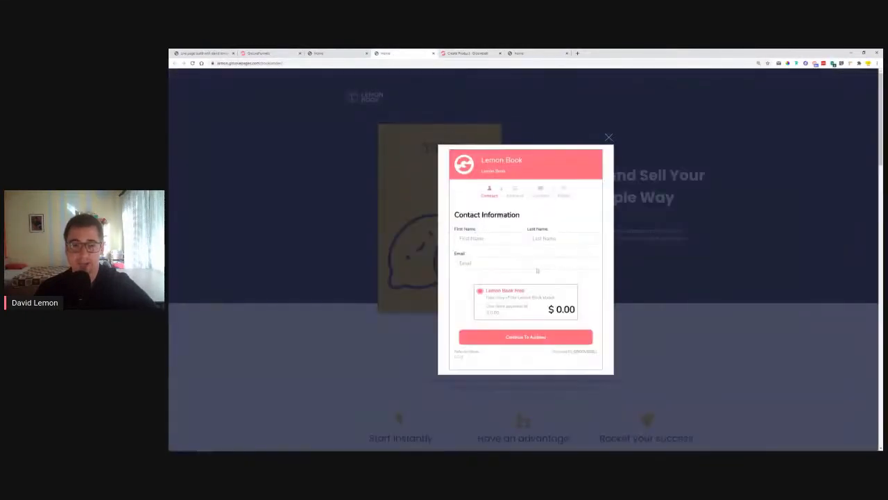
{"action": "left_click", "coordinate": [609, 138]}
{"action": "left_click", "coordinate": [433, 53]}
{"action": "left_click", "coordinate": [356, 53]}
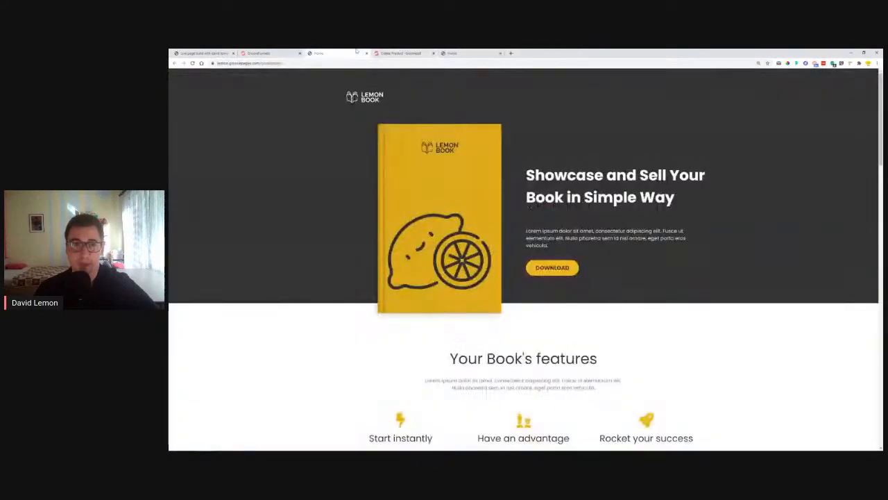
{"action": "left_click", "coordinate": [264, 63]}
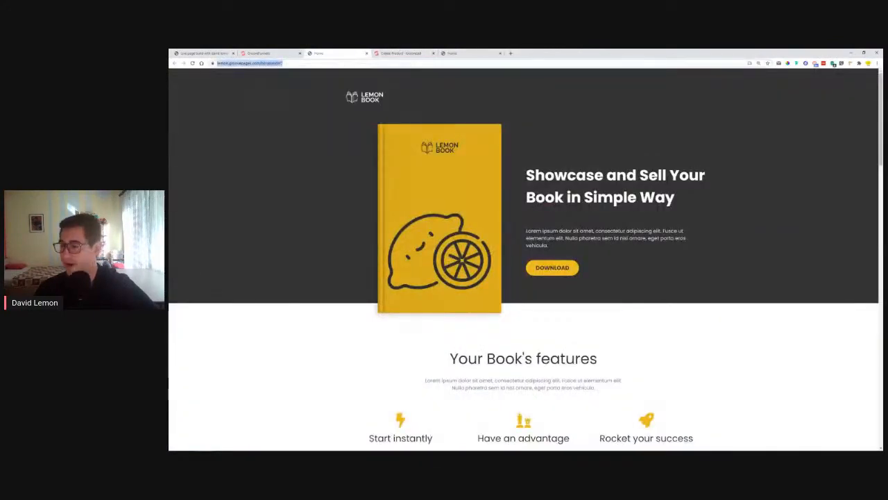
{"action": "key", "text": "alt+Tab"}
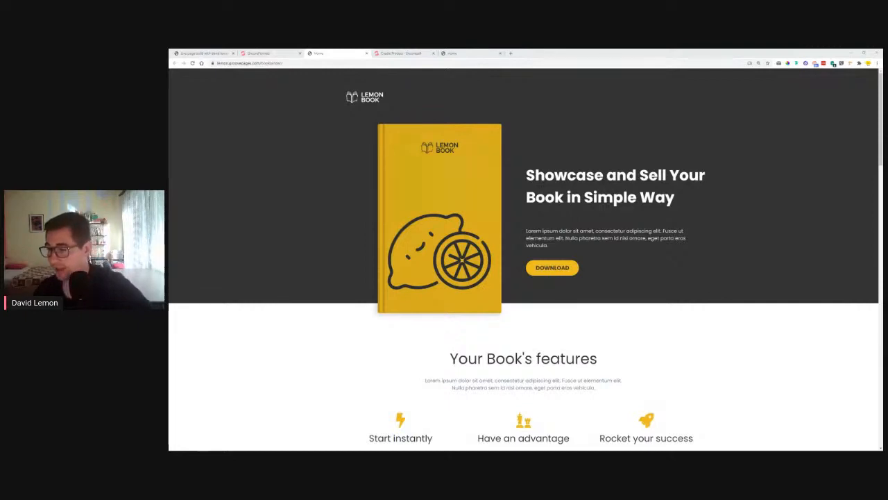
Open the Download checkout again and continue to Contact Information with Free Ebook chosen
{"action": "left_click", "coordinate": [553, 269]}
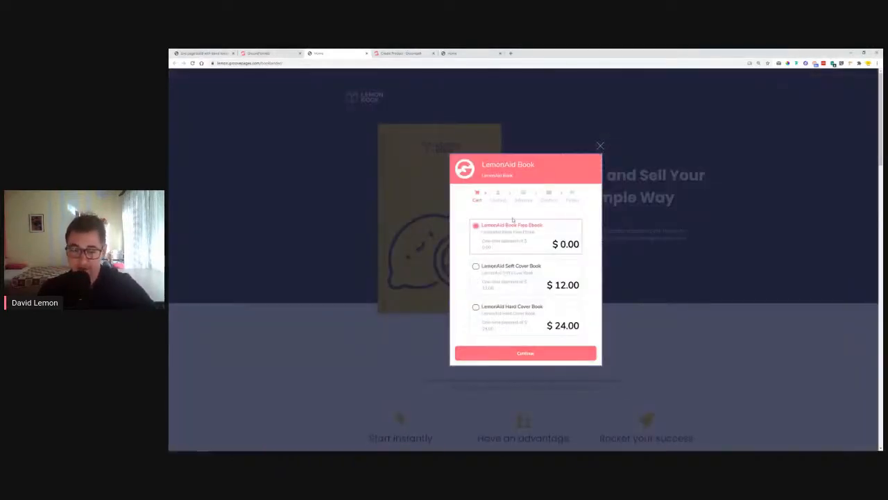
{"action": "left_click", "coordinate": [526, 354]}
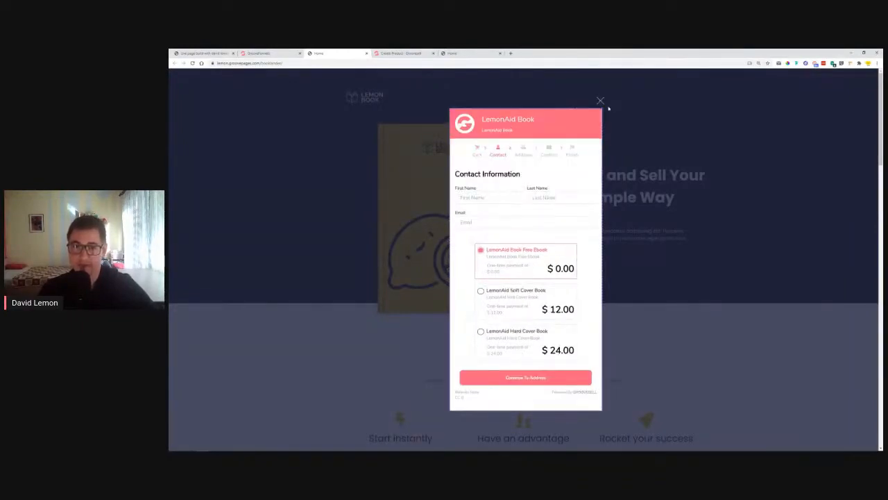
{"action": "left_click", "coordinate": [601, 102]}
Close the live landing-page tab and return to the Test Book Landing Page editor
{"action": "left_click", "coordinate": [366, 54]}
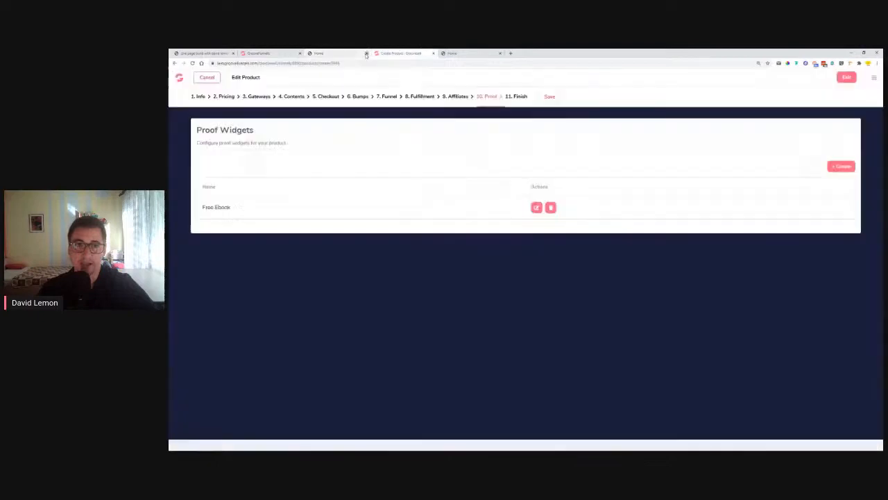
{"action": "left_click", "coordinate": [264, 53]}
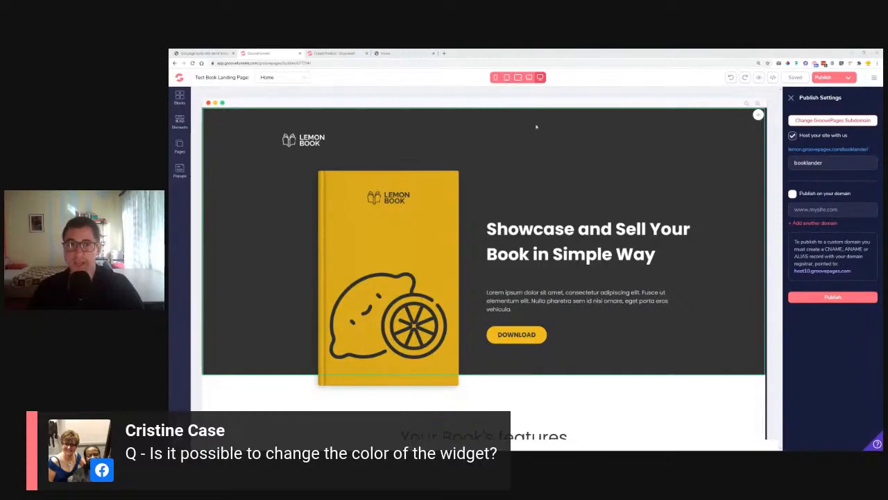
Inspect the Free Ebook widget's title colour in HSL and HEX, keep #000000, and save
{"action": "left_click", "coordinate": [325, 53]}
{"action": "left_click", "coordinate": [537, 209]}
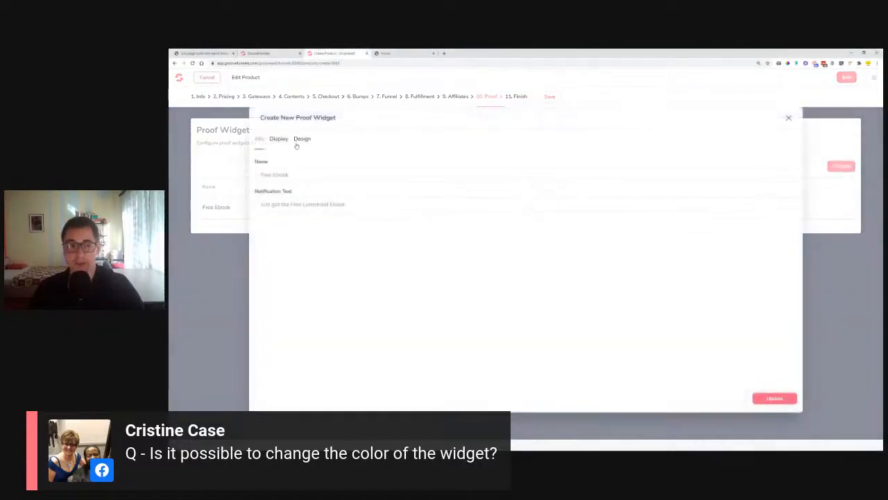
{"action": "left_click", "coordinate": [300, 141]}
{"action": "left_click", "coordinate": [263, 175]}
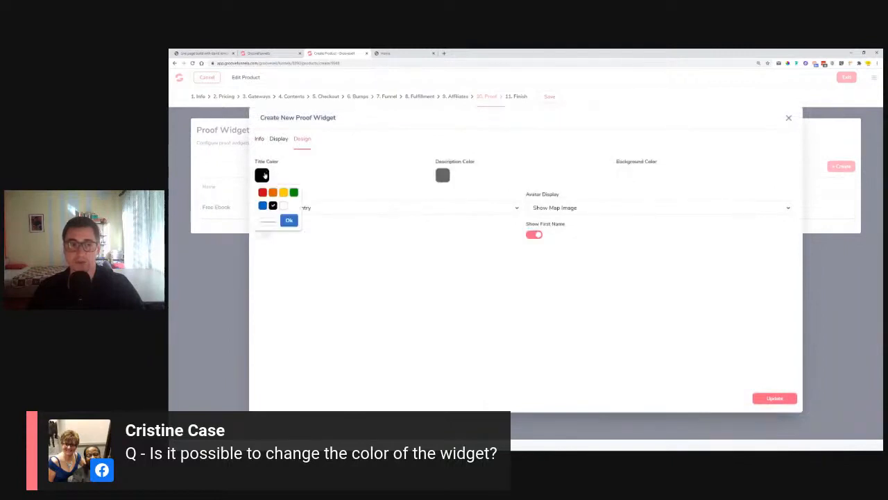
{"action": "left_click", "coordinate": [269, 222]}
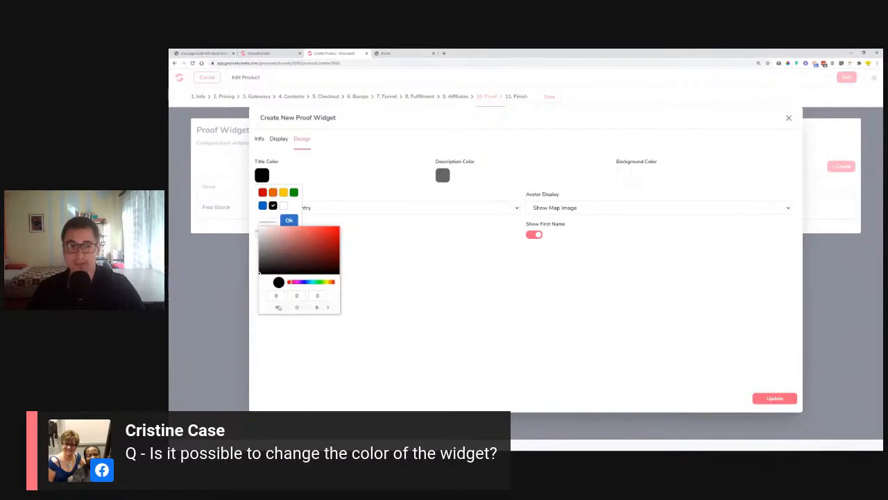
{"action": "left_click", "coordinate": [328, 310]}
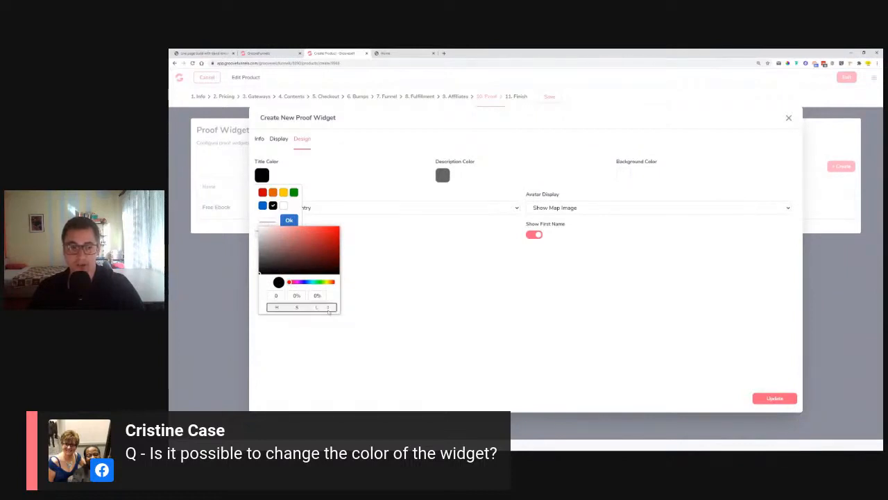
{"action": "left_click", "coordinate": [328, 310]}
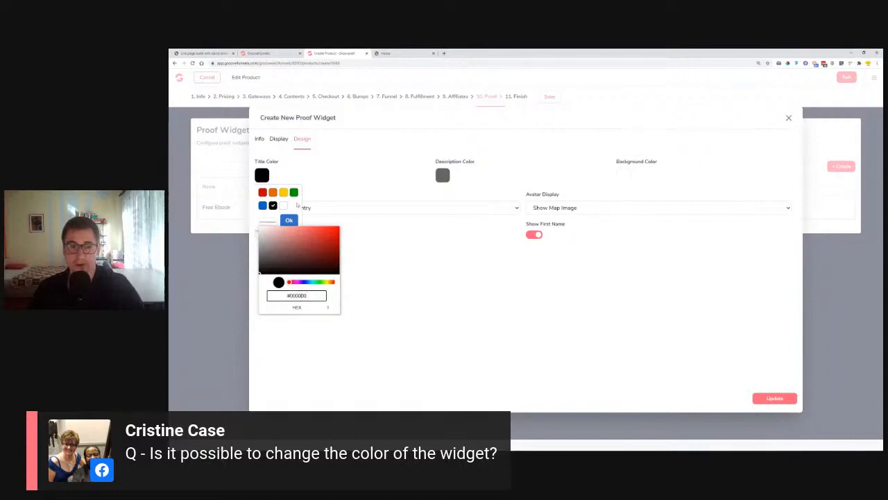
{"action": "left_click", "coordinate": [466, 173]}
{"action": "left_click", "coordinate": [624, 175]}
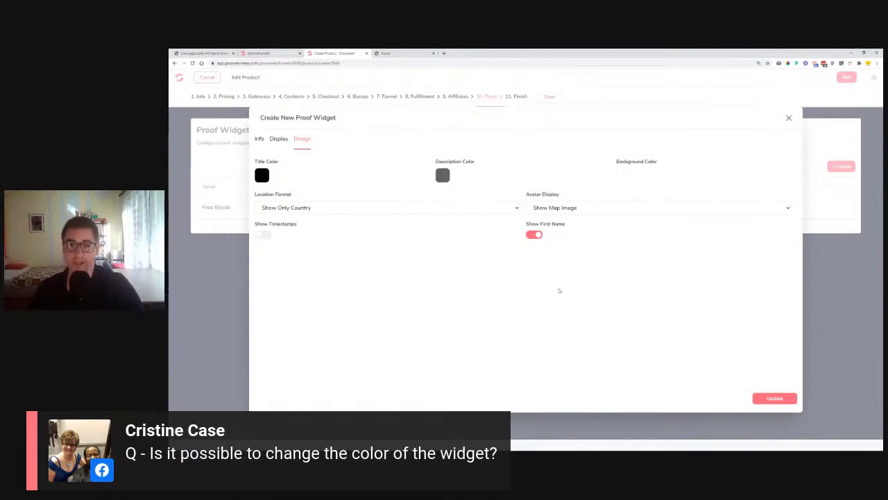
{"action": "left_click", "coordinate": [790, 117]}
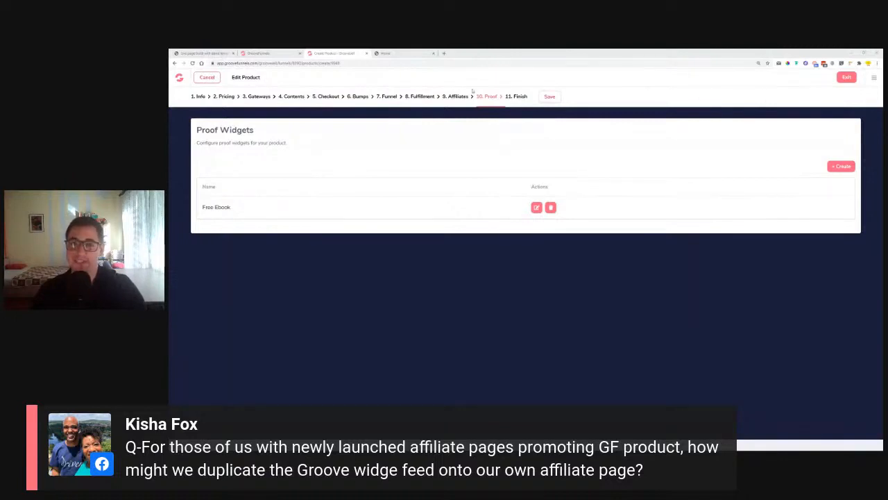
{"action": "left_click", "coordinate": [548, 99]}
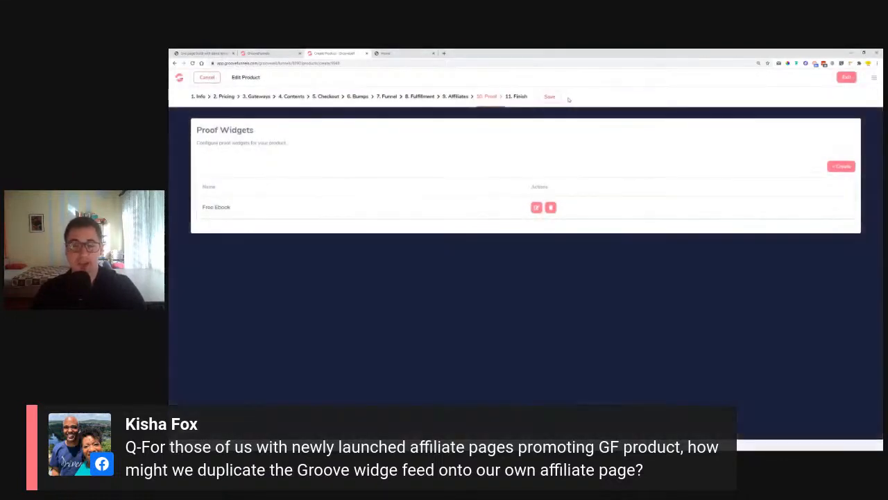
Go to Affiliate > Promos > Tracking and start a new tracking link
{"action": "left_click", "coordinate": [846, 77]}
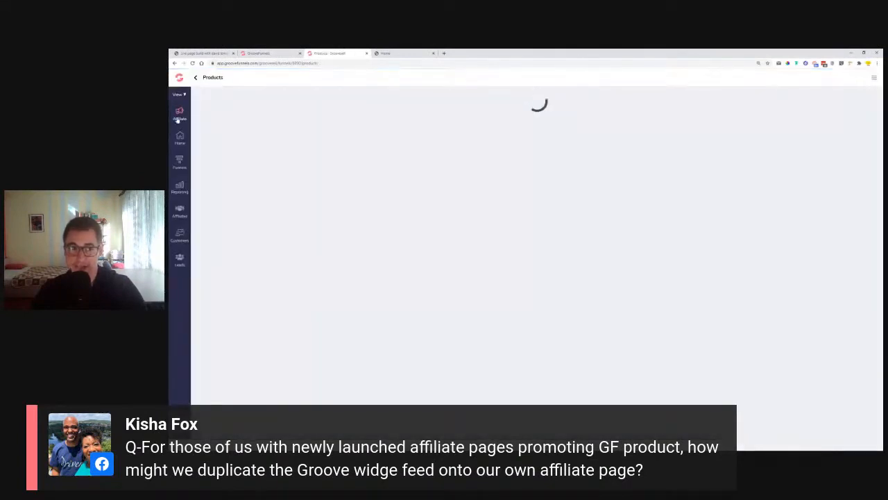
{"action": "left_click", "coordinate": [179, 115]}
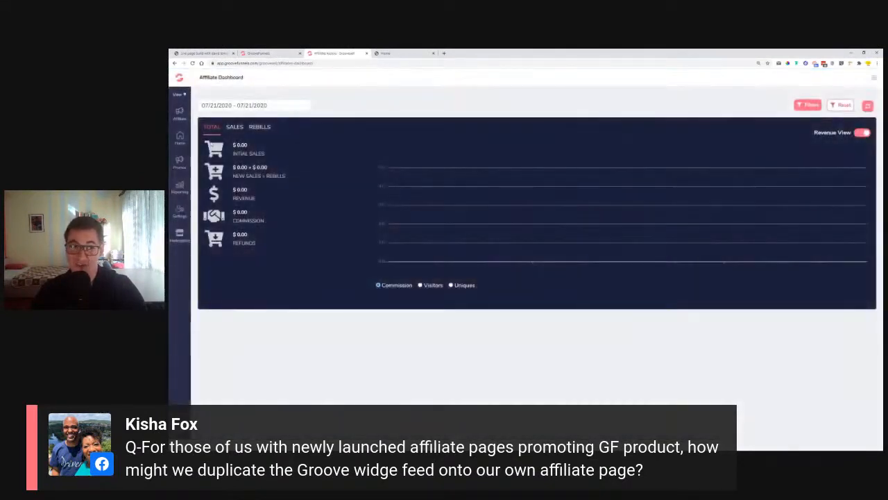
{"action": "left_click", "coordinate": [180, 161]}
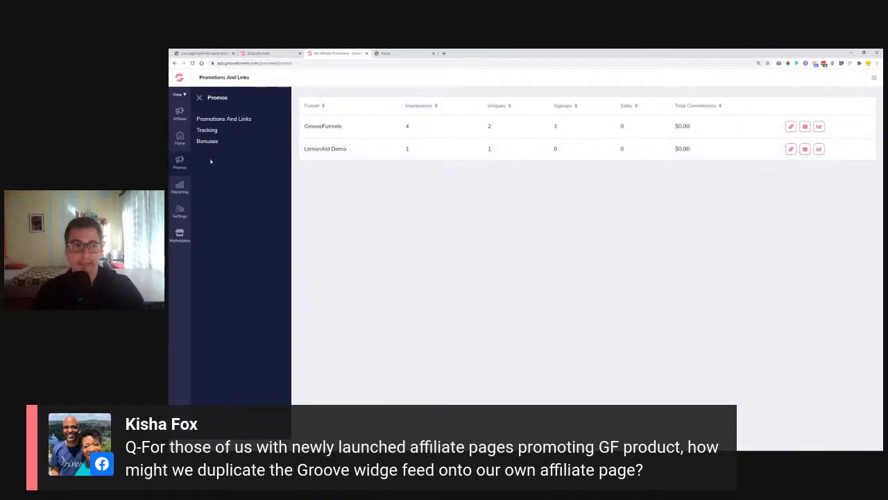
{"action": "left_click", "coordinate": [209, 131]}
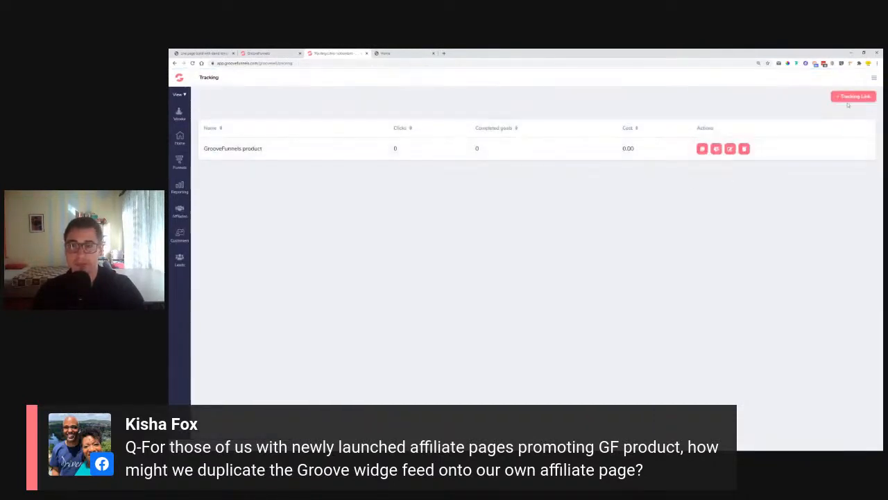
{"action": "left_click", "coordinate": [851, 97]}
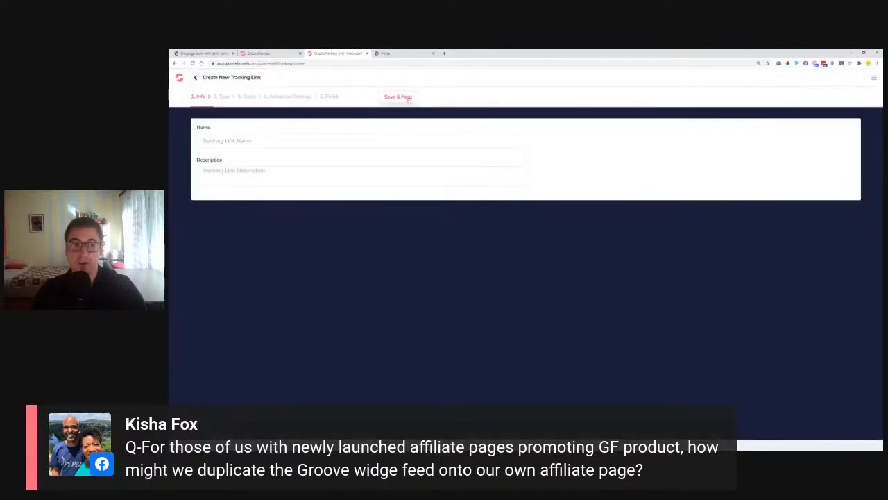
Start a new tracking link with name and description both 'Lemonaid Book'
{"action": "left_click", "coordinate": [197, 78]}
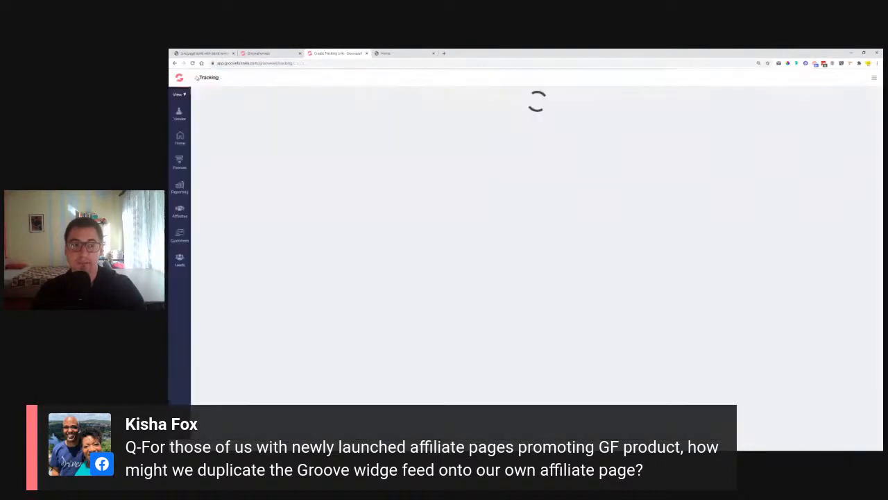
{"action": "left_click", "coordinate": [853, 96]}
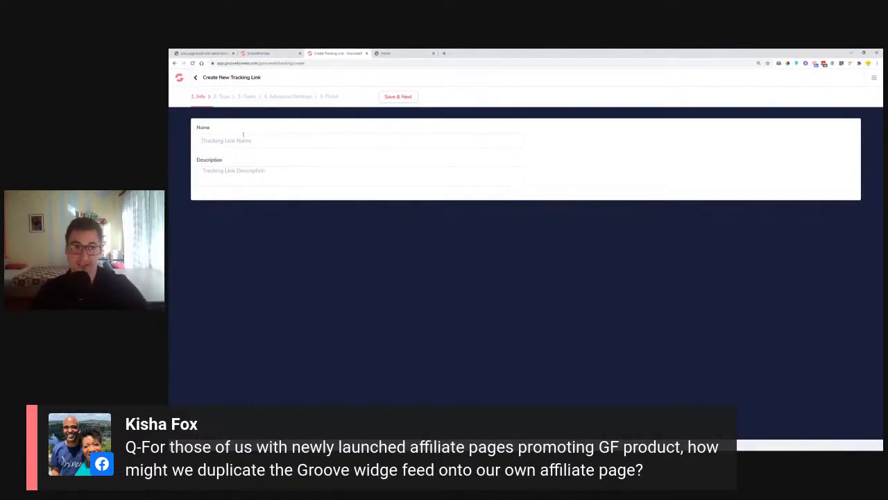
{"action": "type", "text": "https://lemon.groovepages.com/booklander/"}
{"action": "left_click_drag", "start_coordinate": [324, 143], "coordinate": [169, 152]}
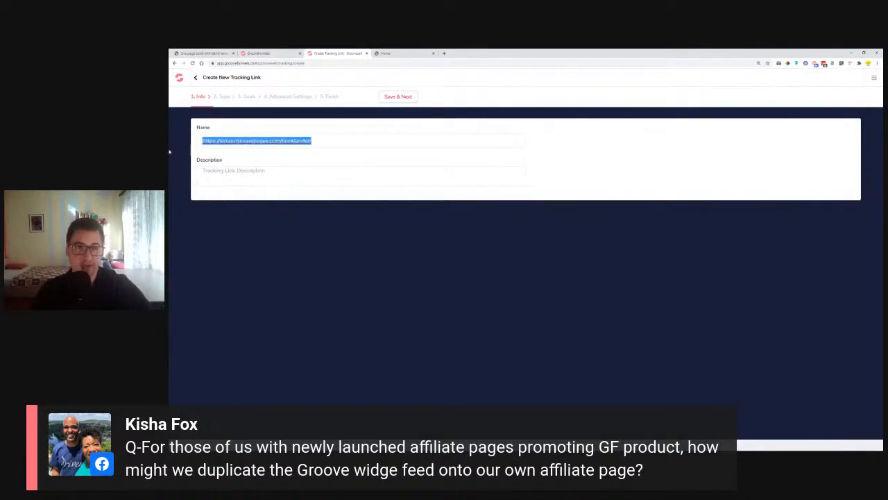
{"action": "key", "text": "BackSpace"}
{"action": "type", "text": "Lemonaid Book"}
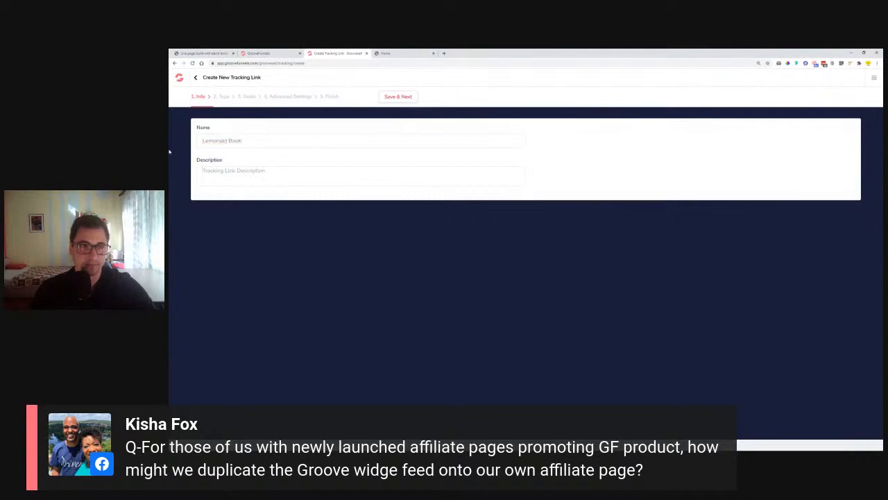
{"action": "left_click_drag", "start_coordinate": [283, 143], "coordinate": [208, 141]}
{"action": "key", "text": "ctrl+c"}
{"action": "left_click", "coordinate": [229, 170]}
{"action": "key", "text": "ctrl+v"}
Keep External Link, set the goal to Affiliate Conversion with Any funnel, then return to Tracking
{"action": "left_click", "coordinate": [399, 98]}
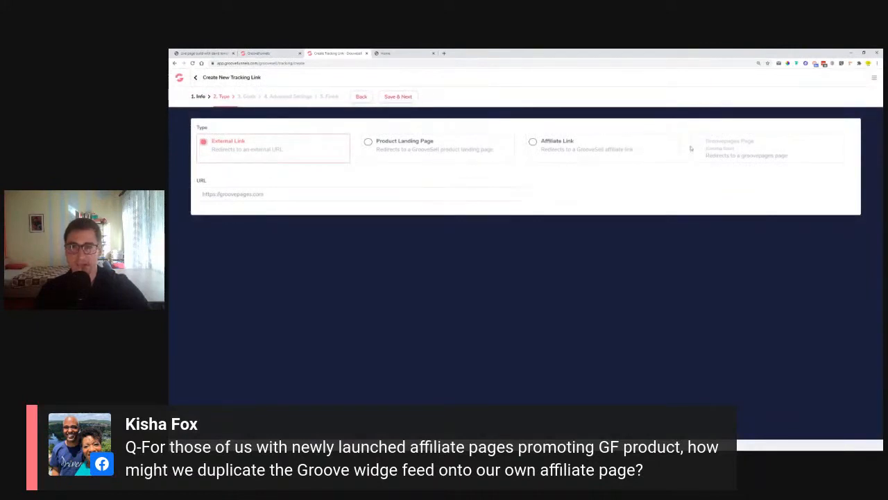
{"action": "left_click", "coordinate": [398, 96]}
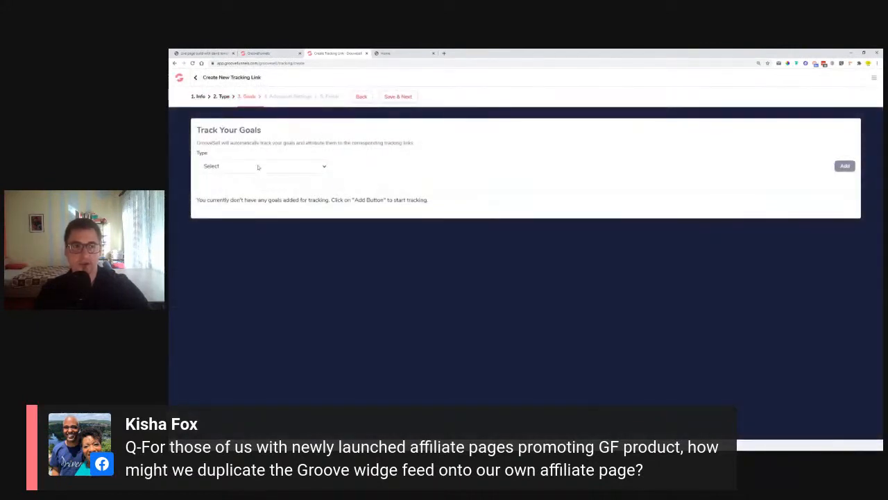
{"action": "left_click", "coordinate": [258, 167]}
{"action": "left_click", "coordinate": [258, 167]}
{"action": "left_click", "coordinate": [258, 166]}
{"action": "left_click", "coordinate": [257, 194]}
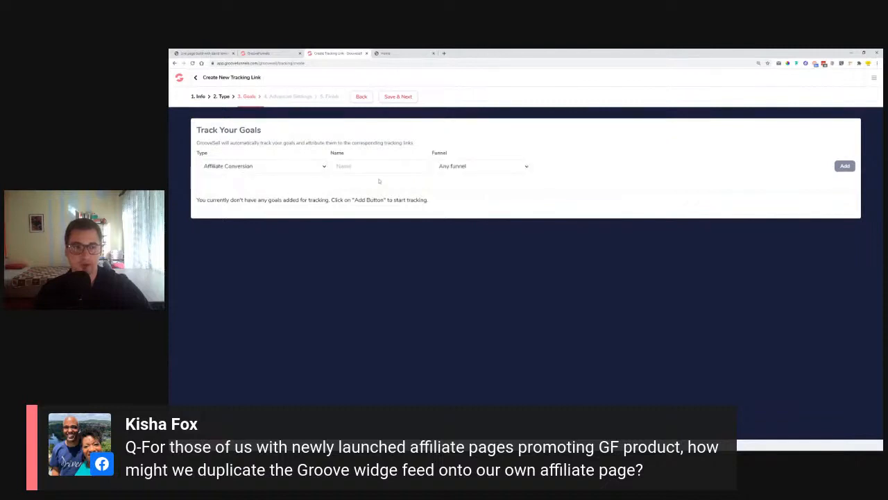
{"action": "left_click", "coordinate": [477, 173]}
{"action": "left_click", "coordinate": [455, 176]}
{"action": "left_click", "coordinate": [399, 96]}
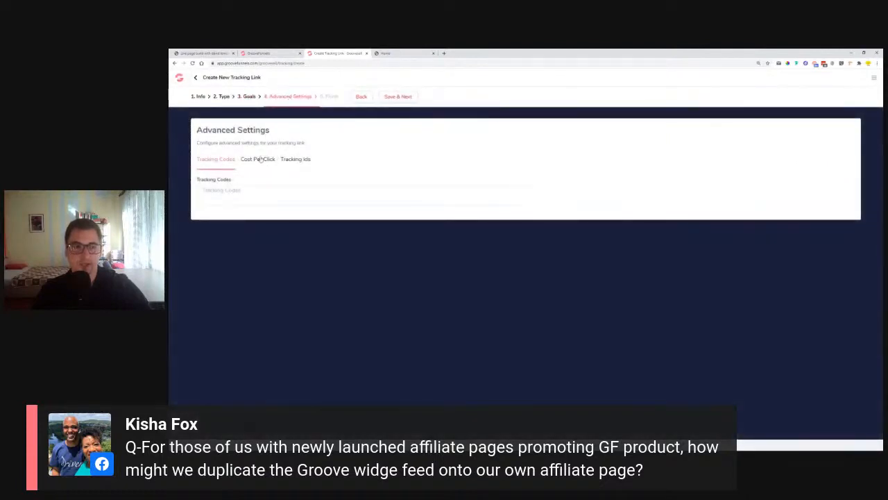
{"action": "left_click", "coordinate": [295, 159]}
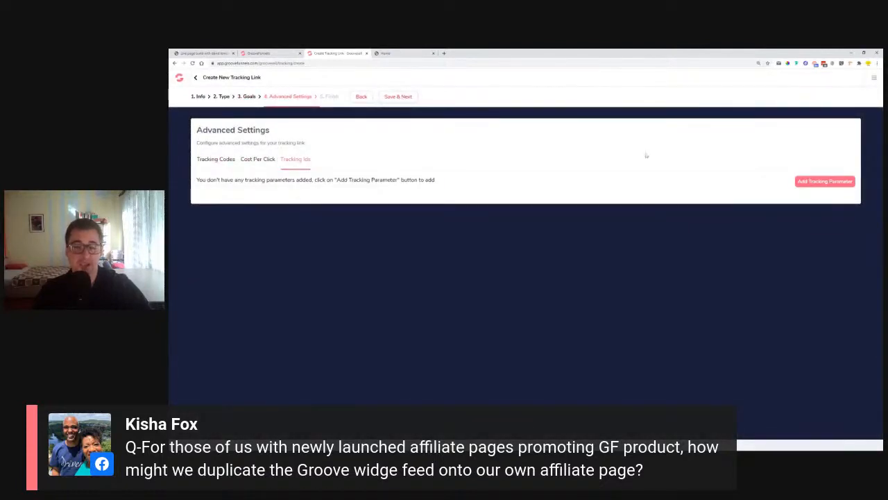
{"action": "left_click", "coordinate": [195, 79]}
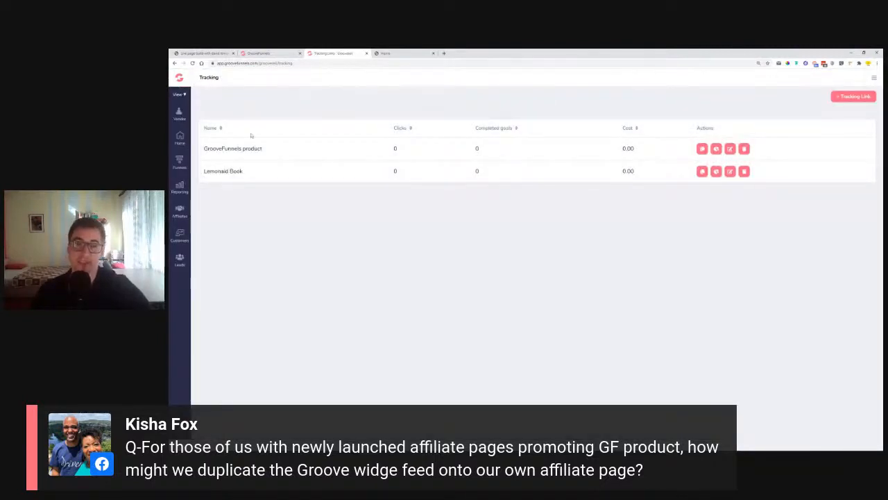
Load feedback.groovefunnels.com in a new browser tab
{"action": "left_click", "coordinate": [443, 53]}
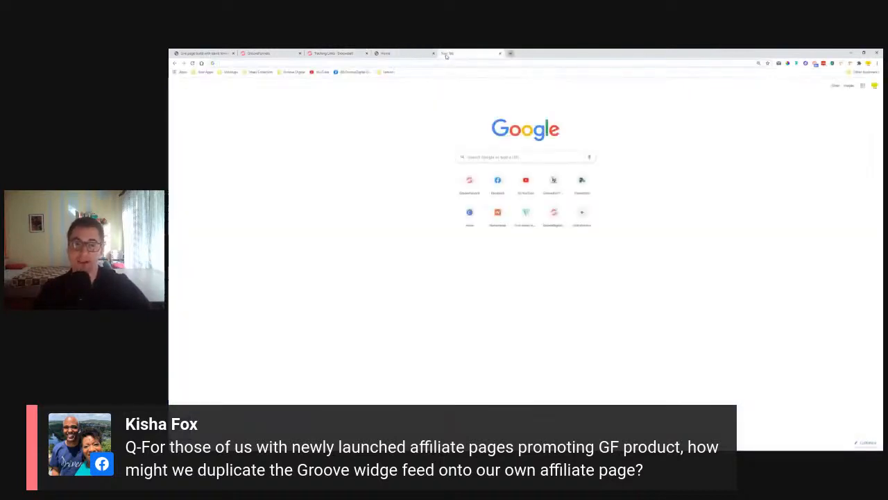
{"action": "left_click", "coordinate": [448, 64]}
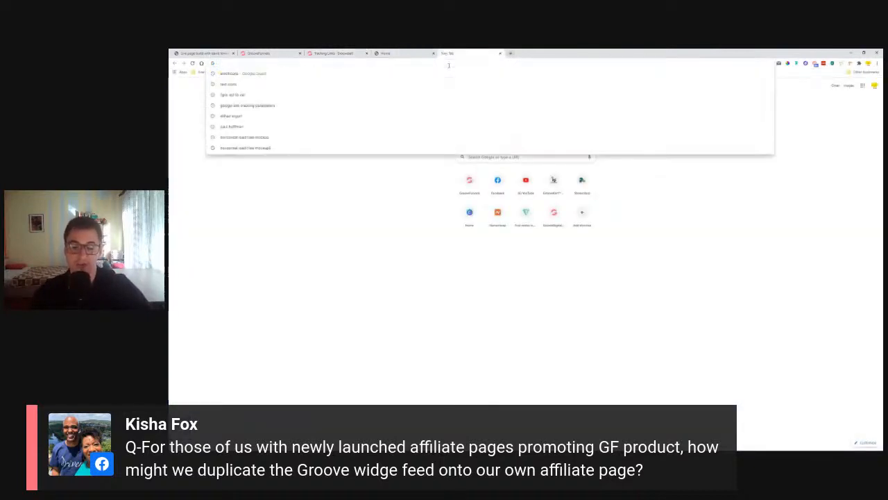
{"action": "type", "text": "feedb"}
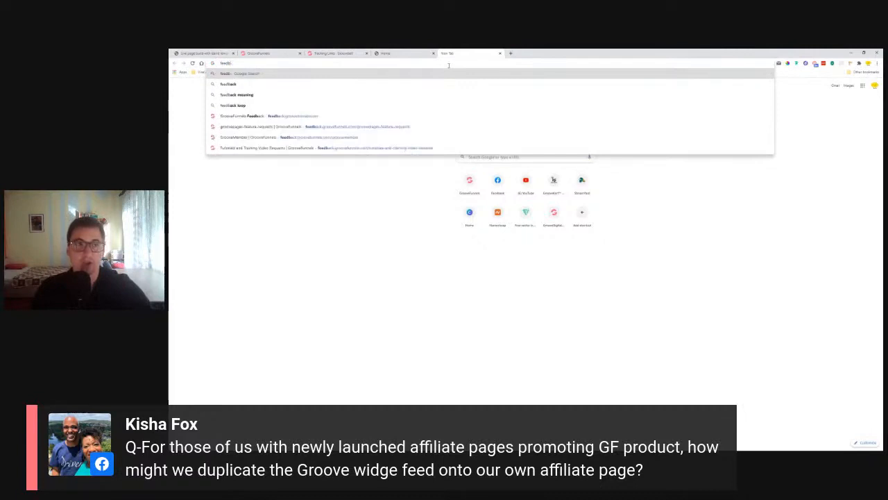
{"action": "key", "text": "Down"}
{"action": "key", "text": "Down"}
{"action": "key", "text": "Down"}
{"action": "key", "text": "Down"}
{"action": "key", "text": "Return"}
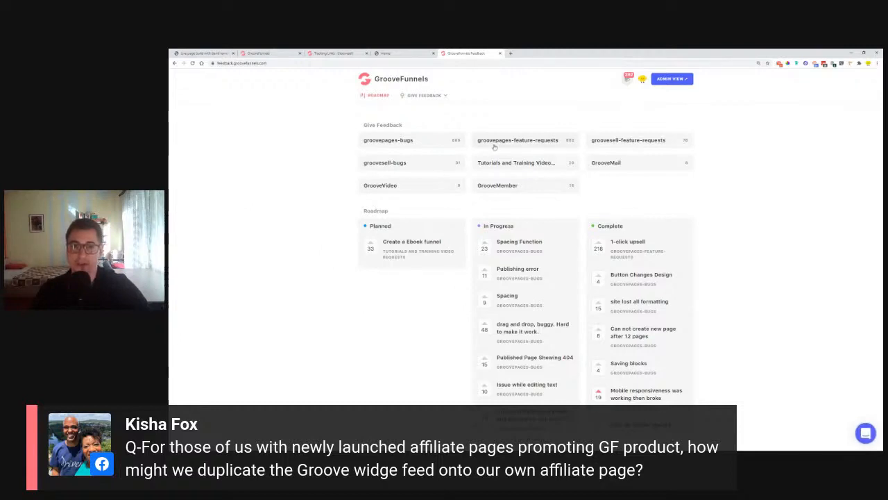
Open the groovesell-feature-requests board, select the new request Title field, then close the tab
{"action": "left_click", "coordinate": [612, 140]}
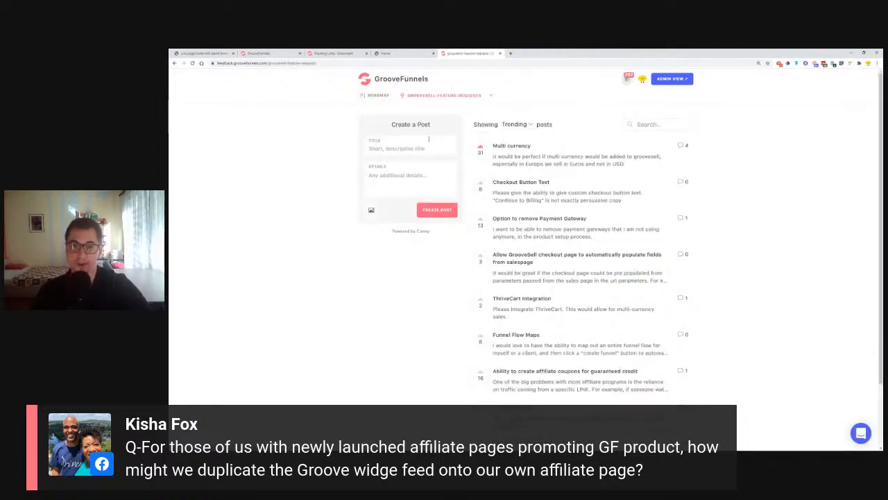
{"action": "left_click", "coordinate": [396, 150]}
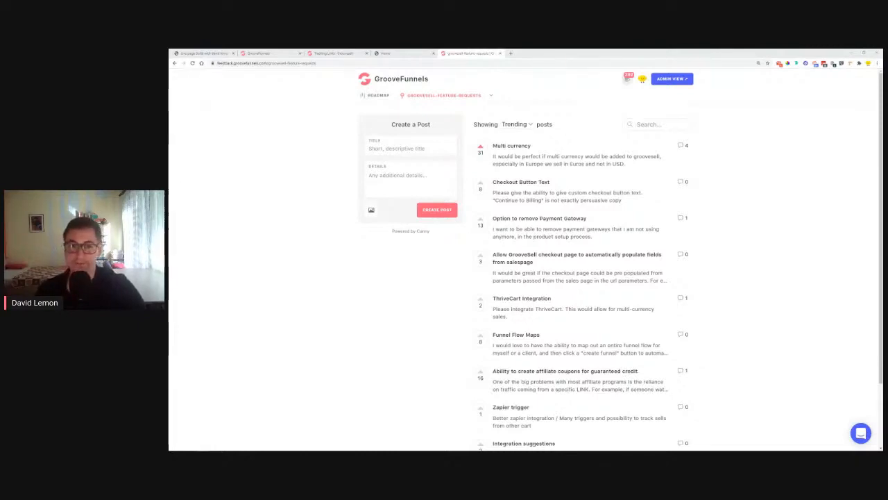
{"action": "left_click", "coordinate": [499, 53]}
Confirm the live Lemon Book page's DOWNLOAD button opens the checkout popup, then close that tab
{"action": "left_click", "coordinate": [424, 54]}
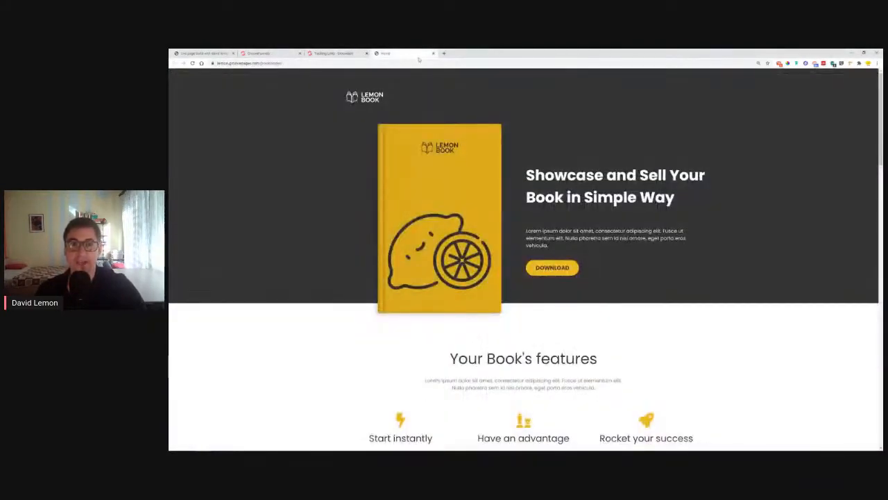
{"action": "left_click", "coordinate": [550, 268]}
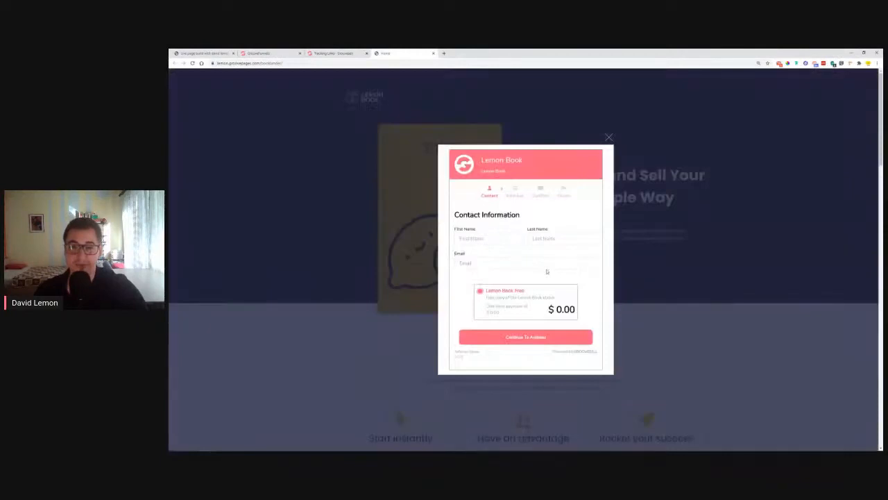
{"action": "left_click", "coordinate": [610, 140]}
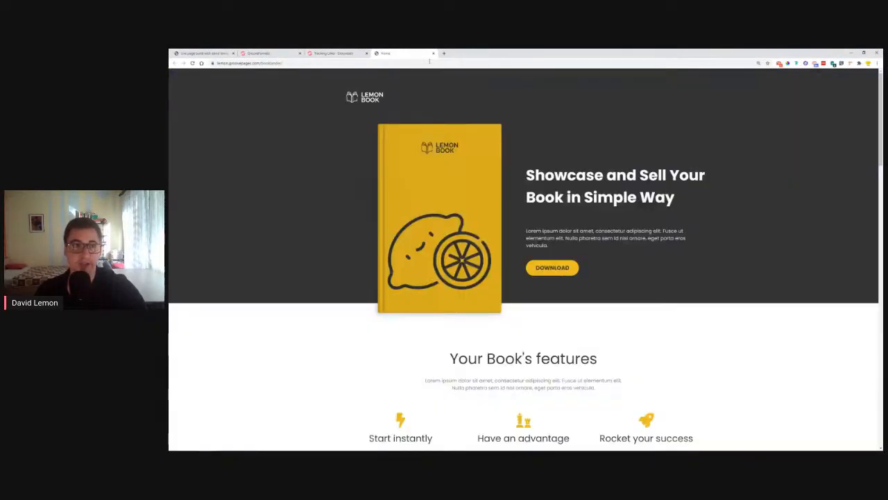
{"action": "left_click", "coordinate": [433, 53]}
Open the published site link from Publish Settings in an incognito window
{"action": "left_click", "coordinate": [259, 54]}
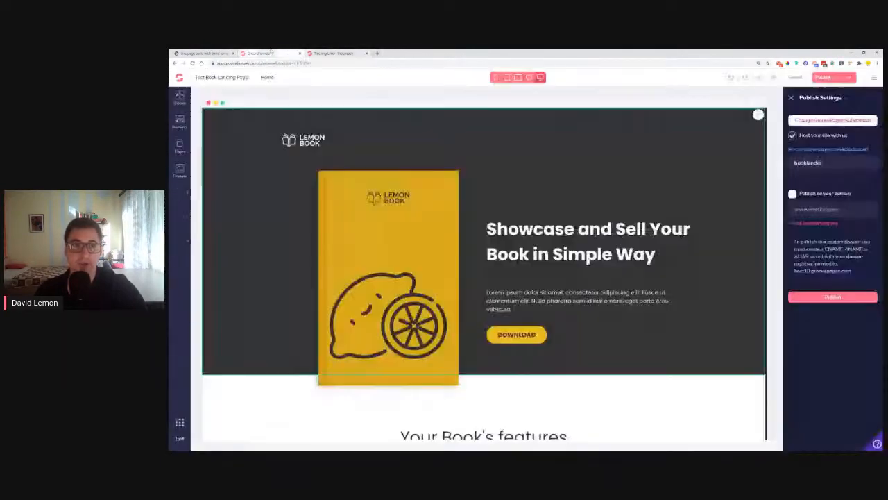
{"action": "right_click", "coordinate": [803, 150]}
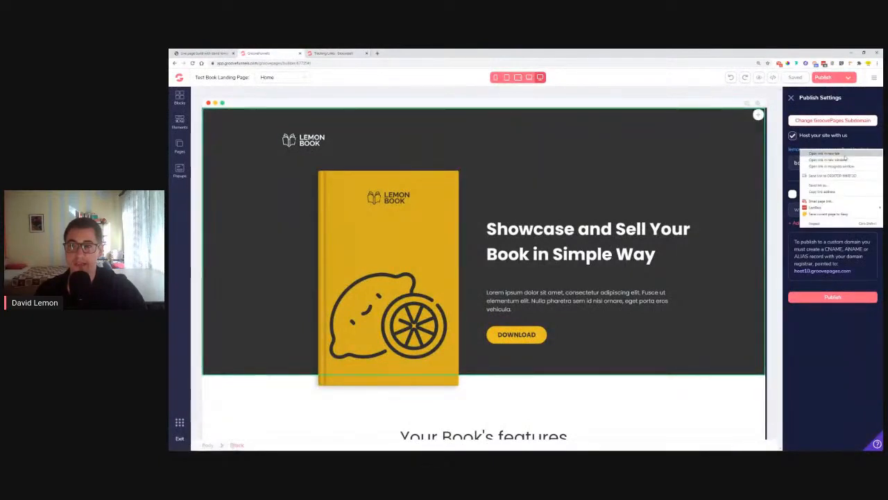
{"action": "left_click", "coordinate": [833, 166]}
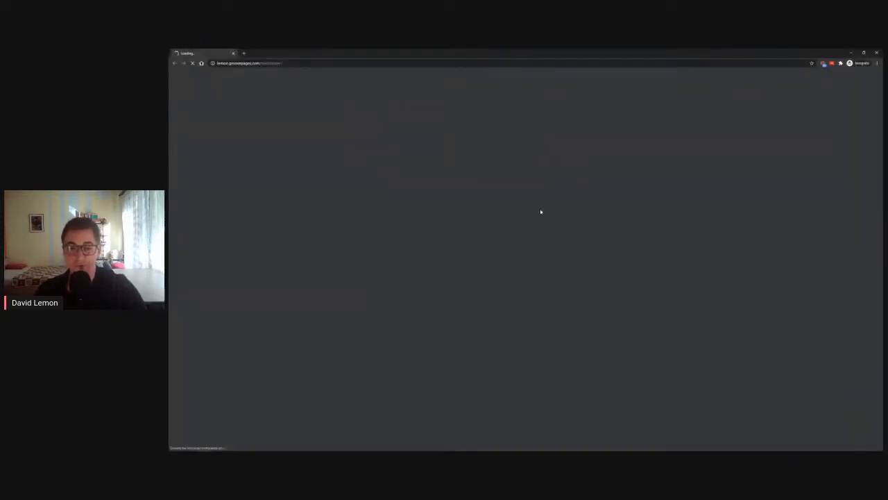